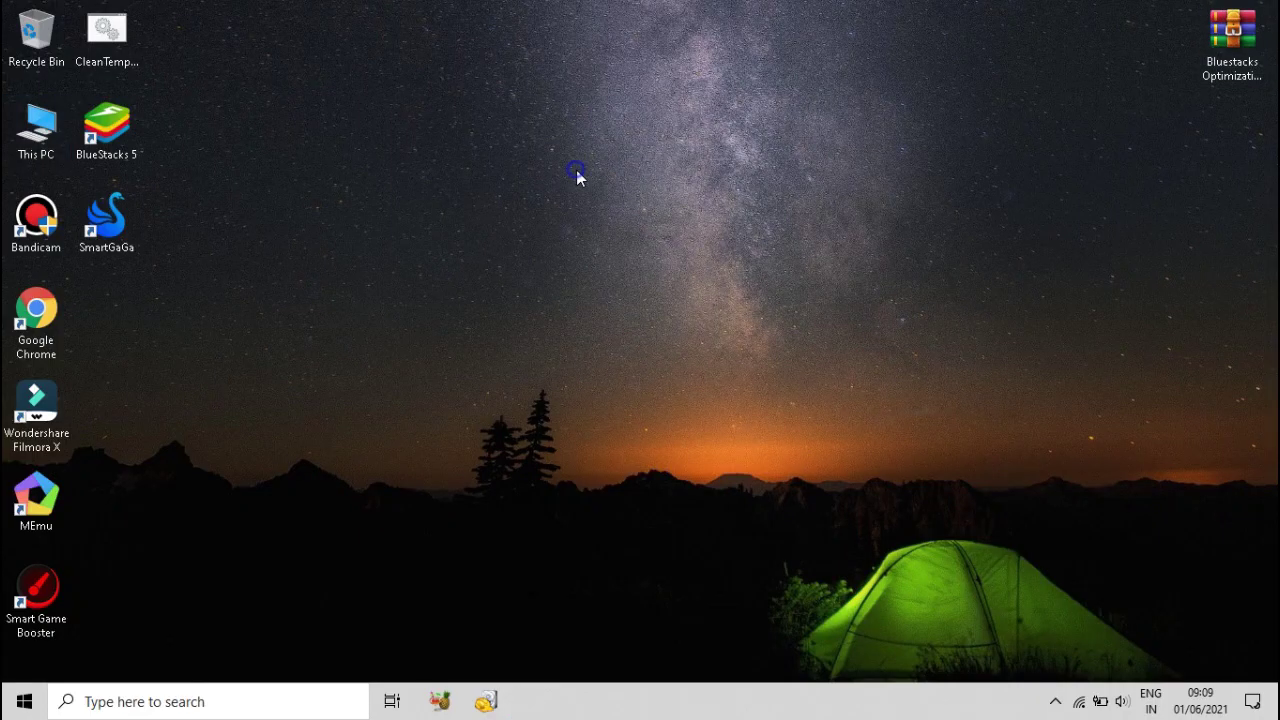
- Open the Windows Graphics settings page and remove the BlueStacks Player entry from the app preference list
{"action": "right_click", "coordinate": [577, 175]}
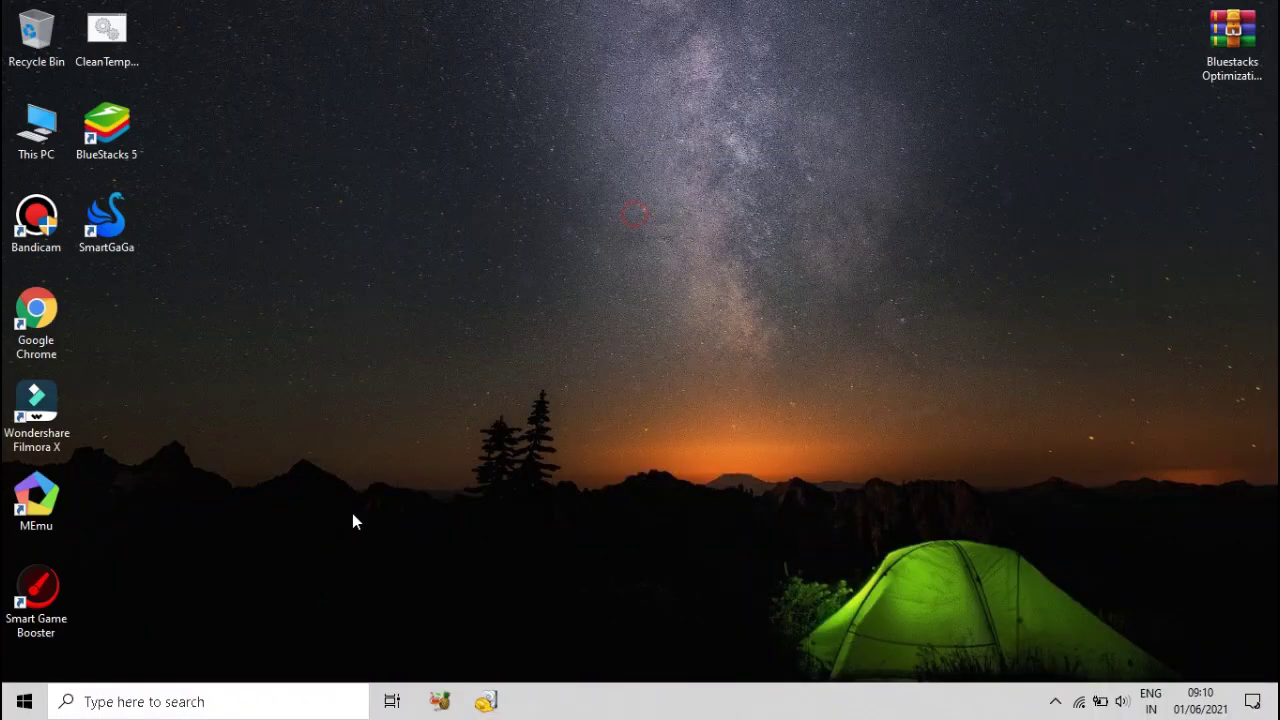
{"action": "left_click", "coordinate": [332, 697]}
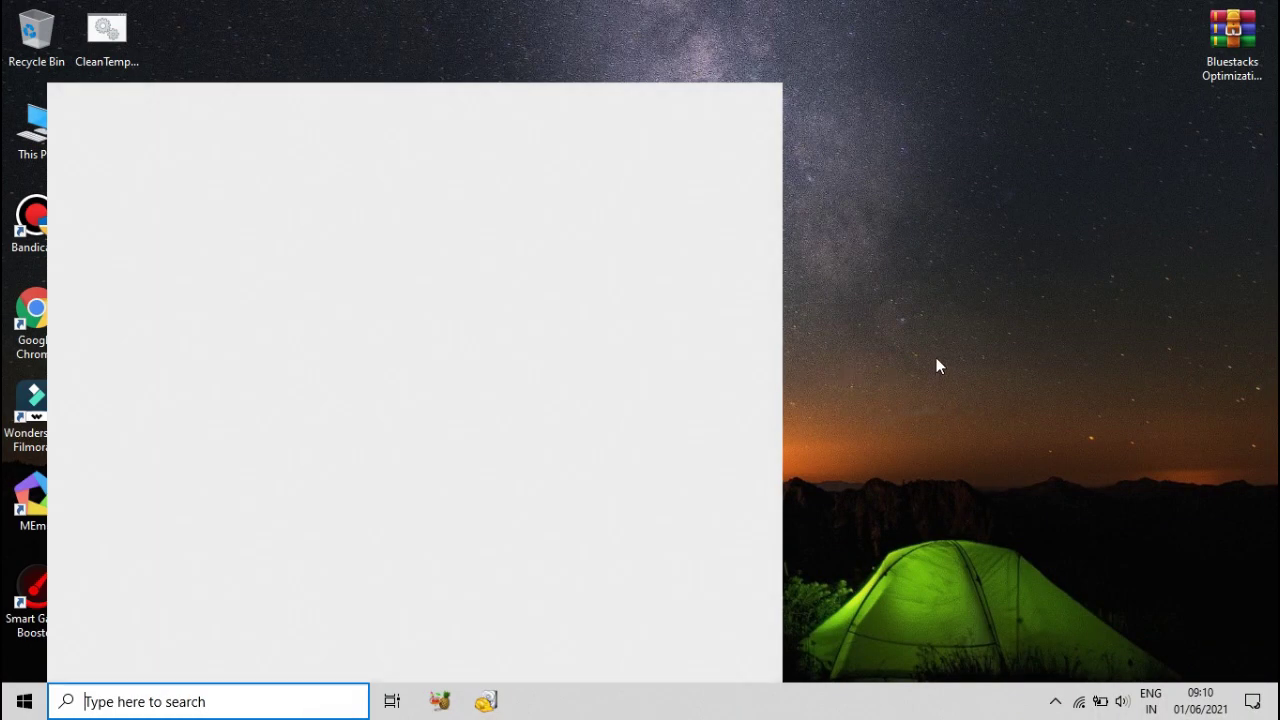
{"action": "type", "text": "gaphics"}
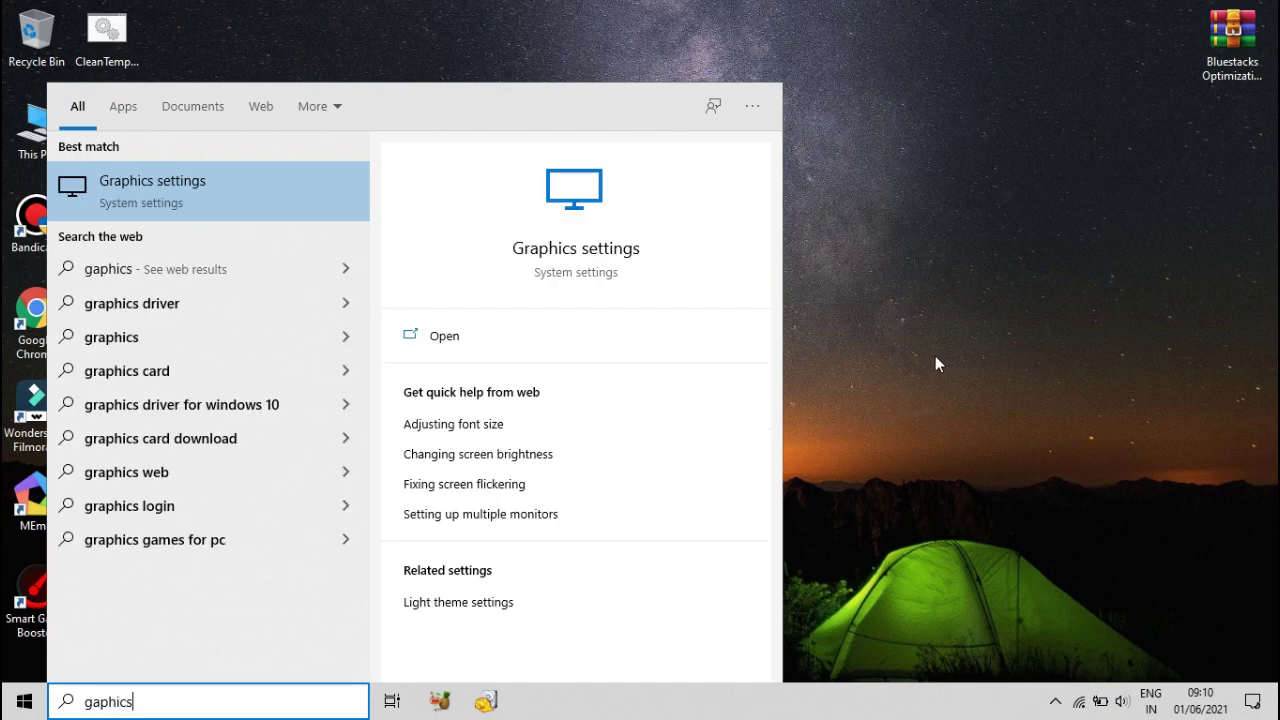
{"action": "left_click", "coordinate": [254, 182]}
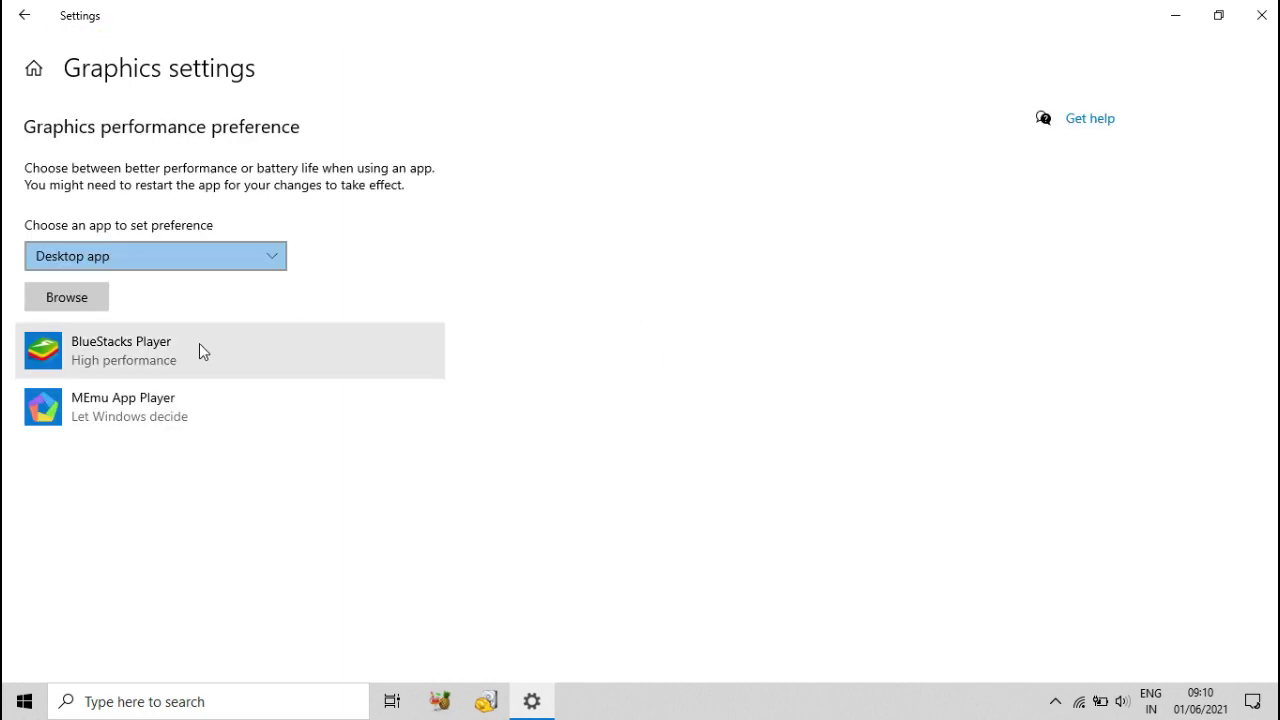
{"action": "left_click", "coordinate": [197, 351]}
{"action": "left_click", "coordinate": [375, 432]}
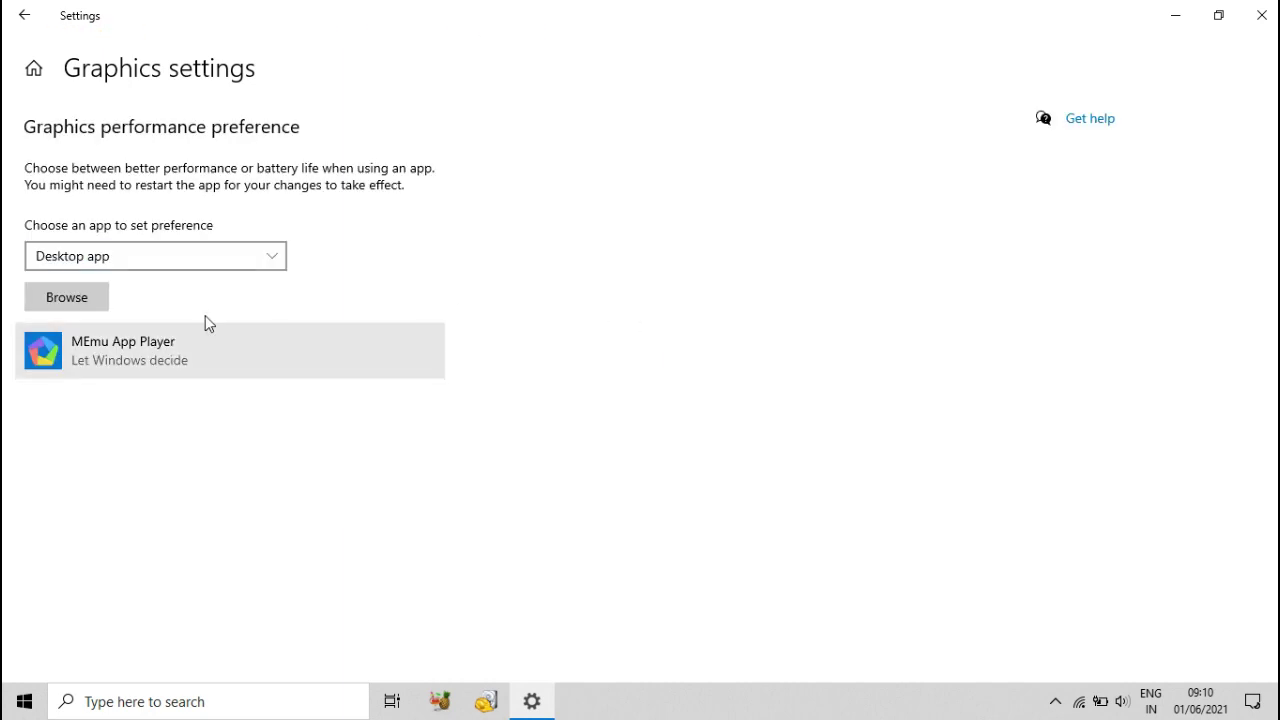
- Add HD-Player from the BlueStacks_nxt folder in C:\Program Files as a desktop app in the graphics preference list
{"action": "left_click", "coordinate": [100, 298]}
{"action": "left_click", "coordinate": [115, 148]}
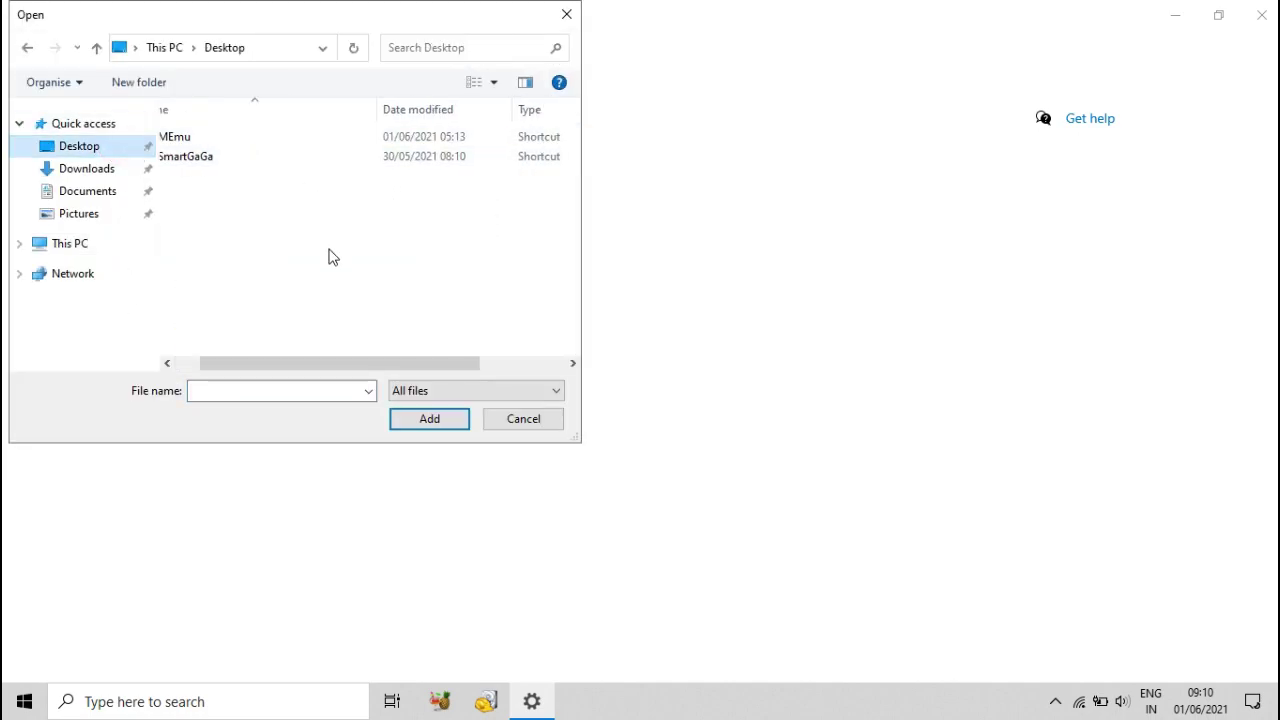
{"action": "left_click", "coordinate": [92, 246]}
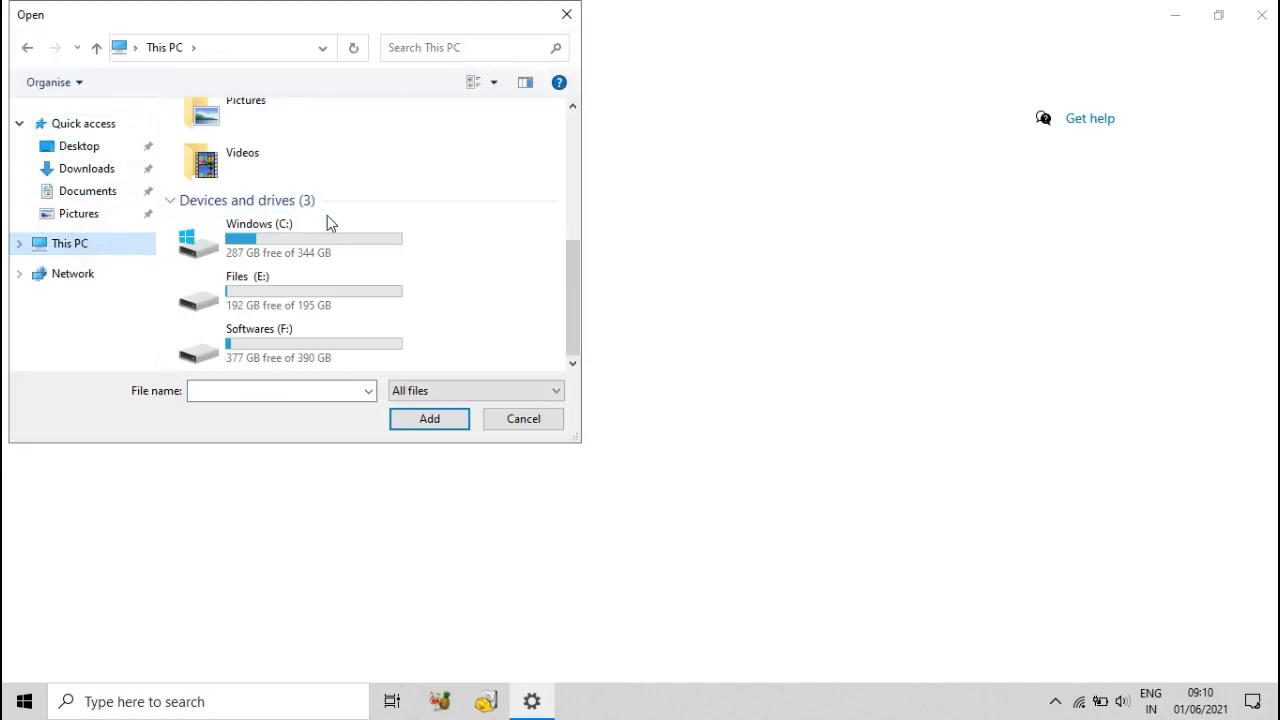
{"action": "double_click", "coordinate": [329, 250]}
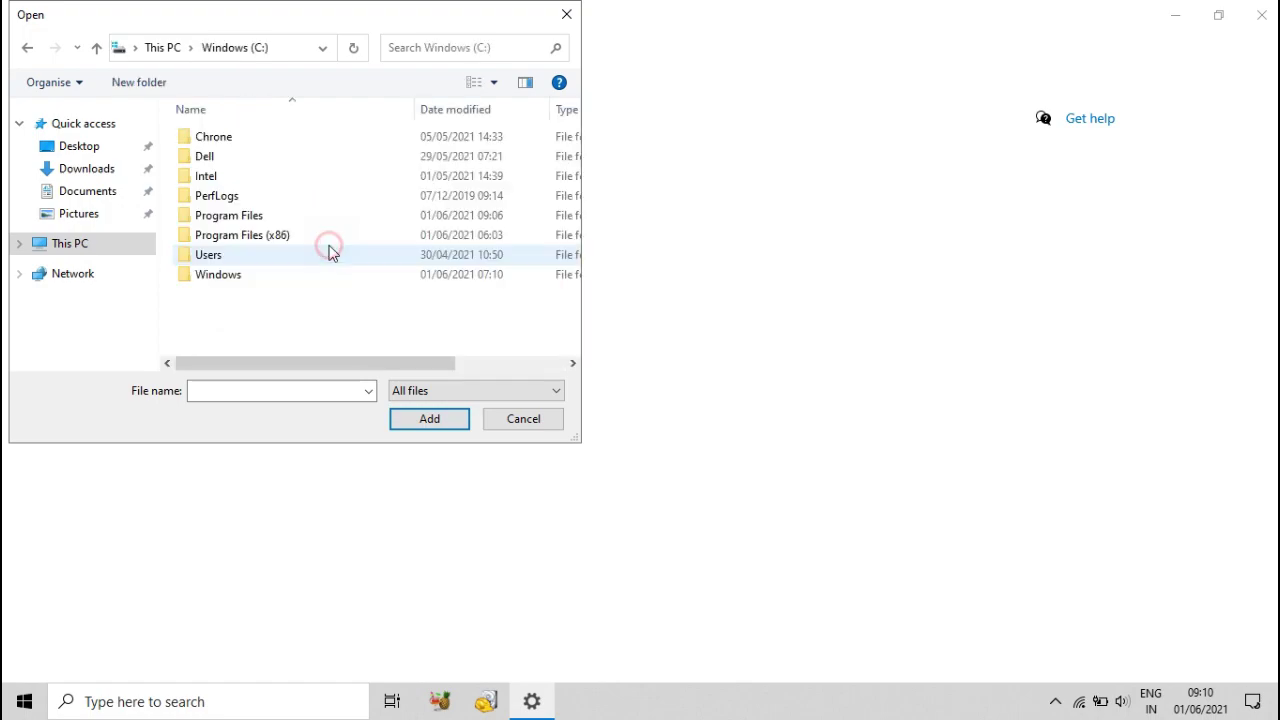
{"action": "double_click", "coordinate": [234, 215]}
{"action": "scroll", "coordinate": [249, 170], "scroll_direction": "down", "scroll_amount": 2}
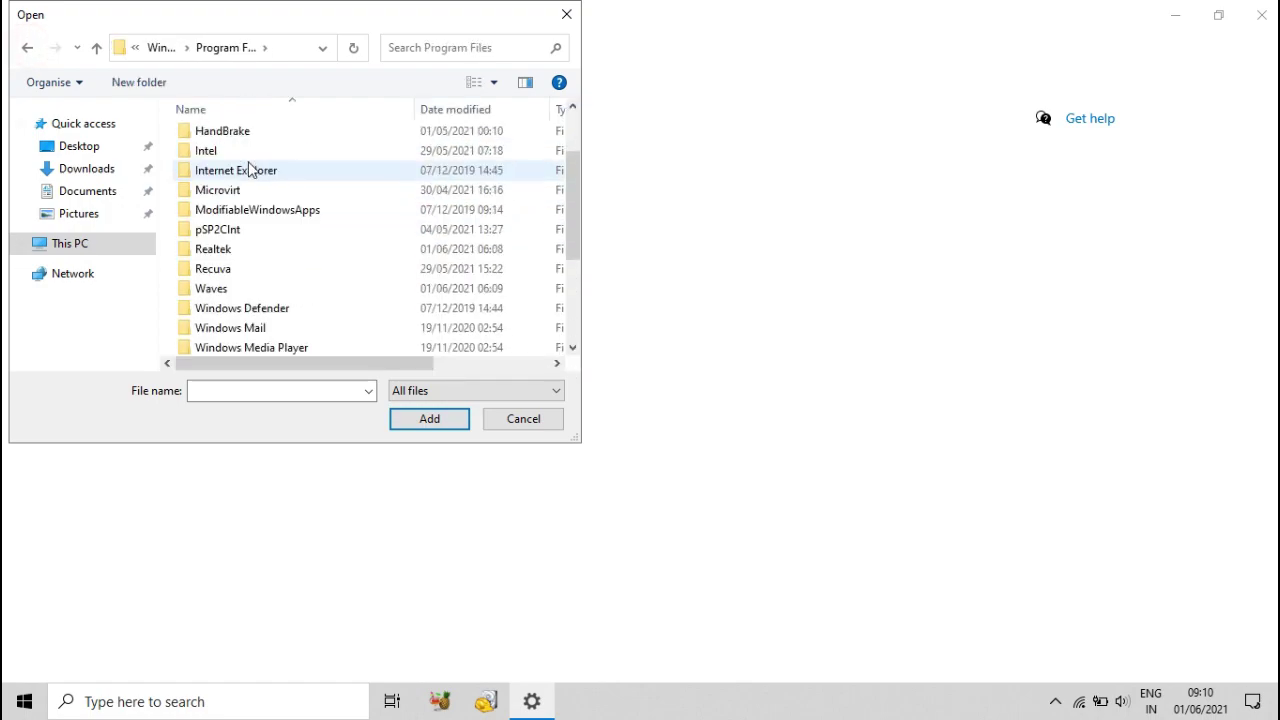
{"action": "scroll", "coordinate": [247, 165], "scroll_direction": "up", "scroll_amount": 2}
{"action": "double_click", "coordinate": [248, 158]}
{"action": "scroll", "coordinate": [257, 192], "scroll_direction": "down", "scroll_amount": 3}
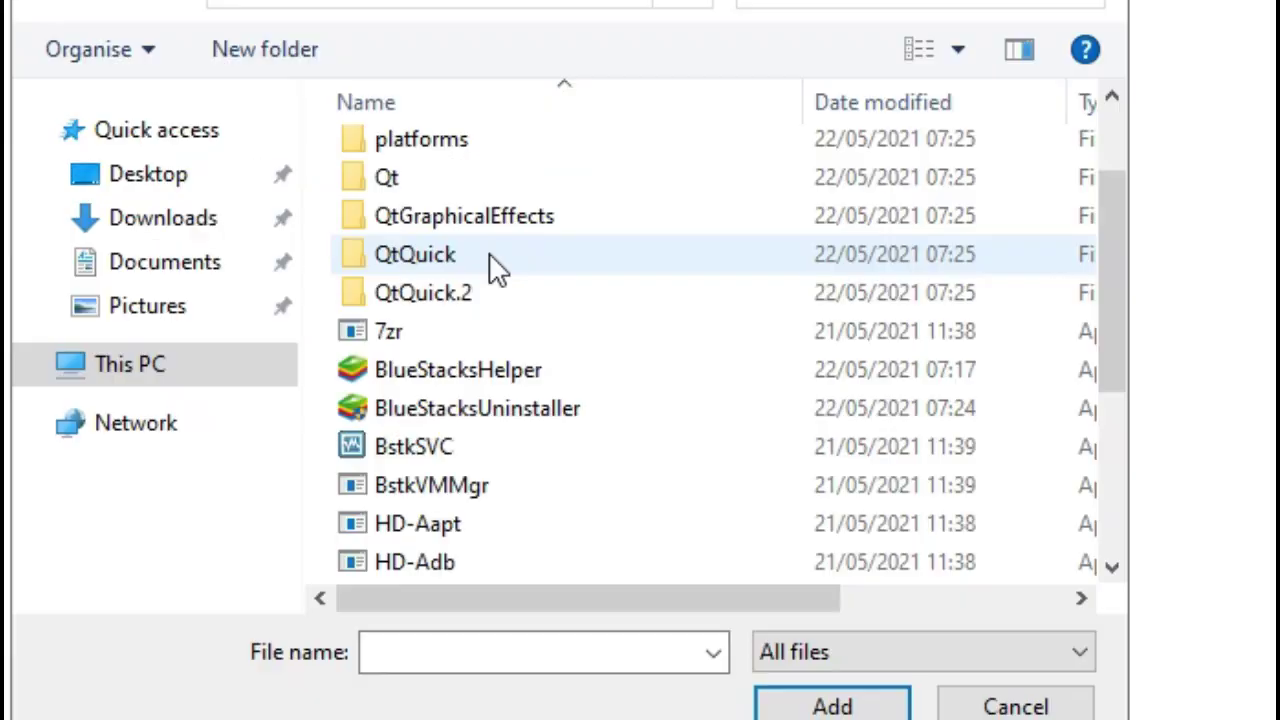
{"action": "left_click", "coordinate": [455, 565]}
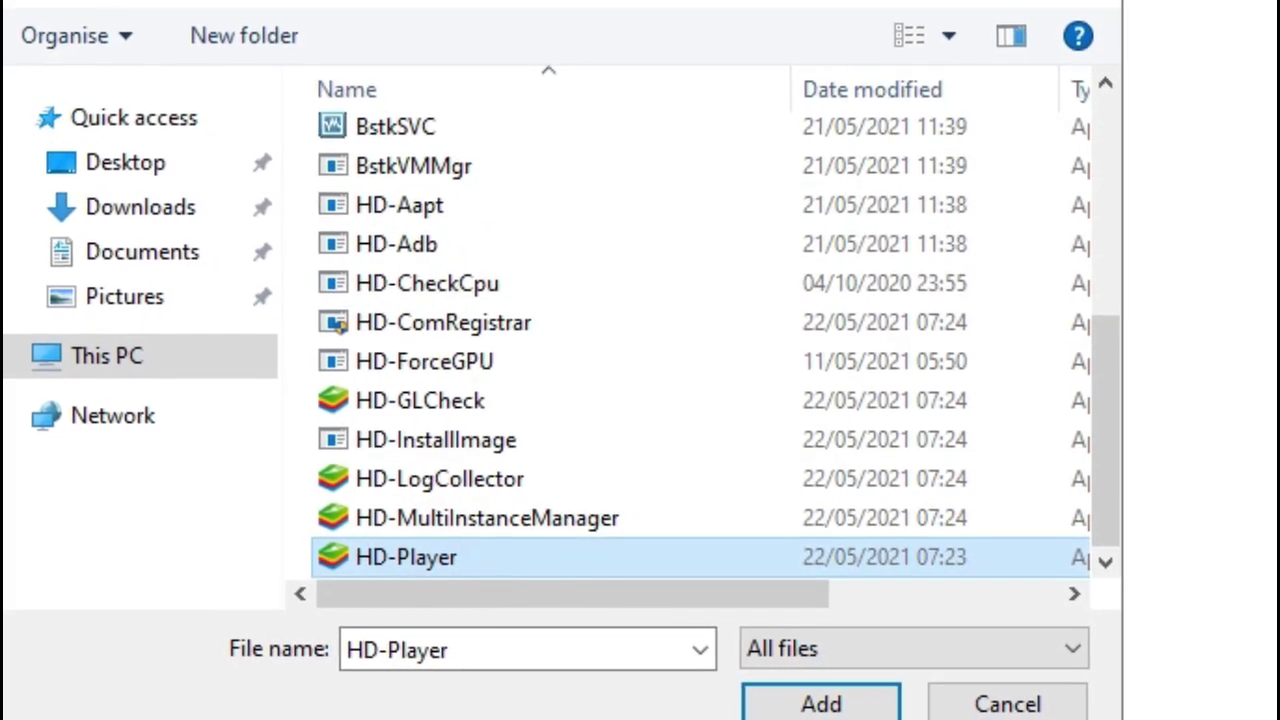
{"action": "left_click", "coordinate": [830, 706]}
- Set the graphics preference of BlueStacks Player to High performance, save it and close Settings
{"action": "left_click", "coordinate": [300, 428]}
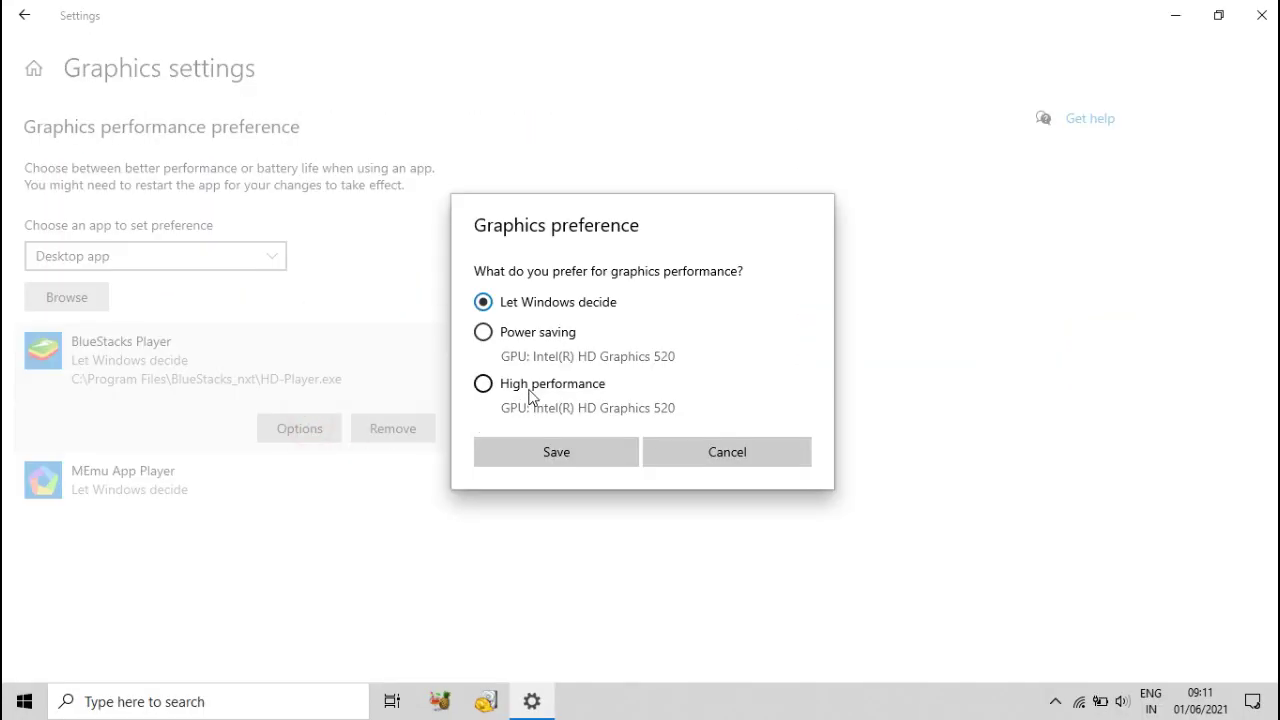
{"action": "left_click", "coordinate": [552, 461]}
{"action": "left_click", "coordinate": [1262, 15]}
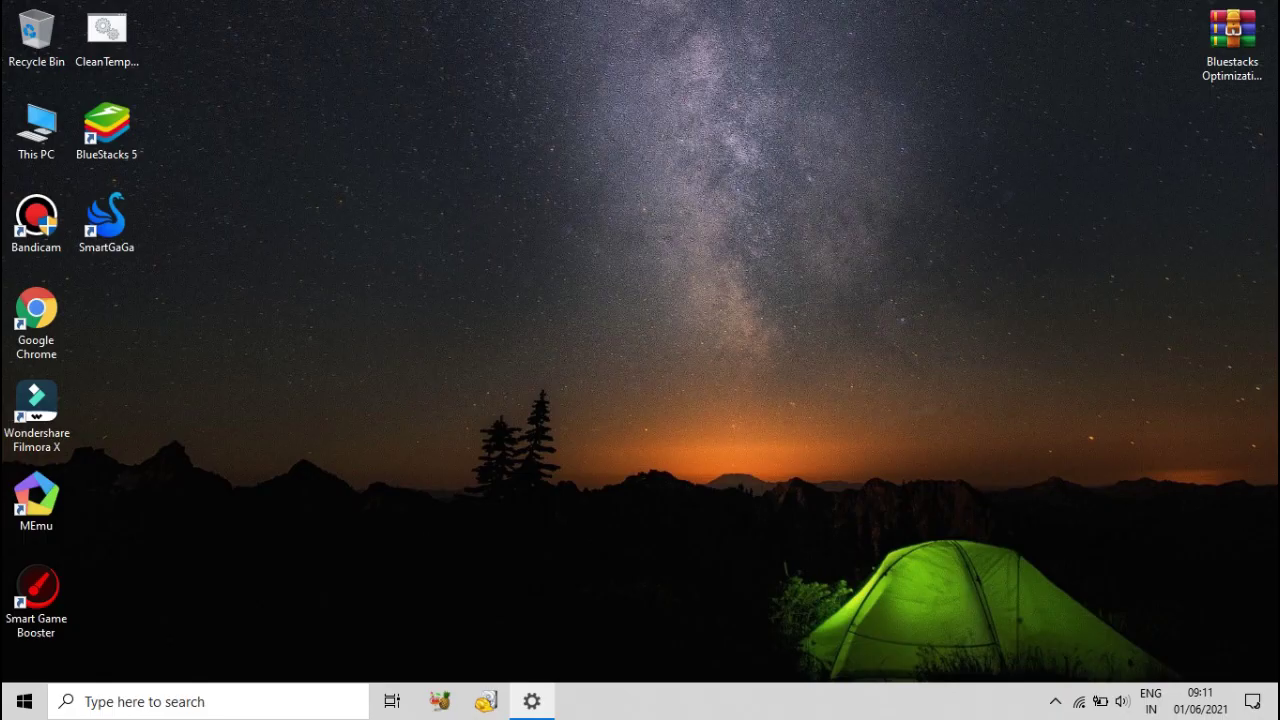
- Open the Intel HD Graphics Control Panel from the desktop
{"action": "right_click", "coordinate": [706, 117]}
{"action": "left_click", "coordinate": [595, 175]}
{"action": "right_click", "coordinate": [587, 176]}
{"action": "left_click", "coordinate": [638, 230]}
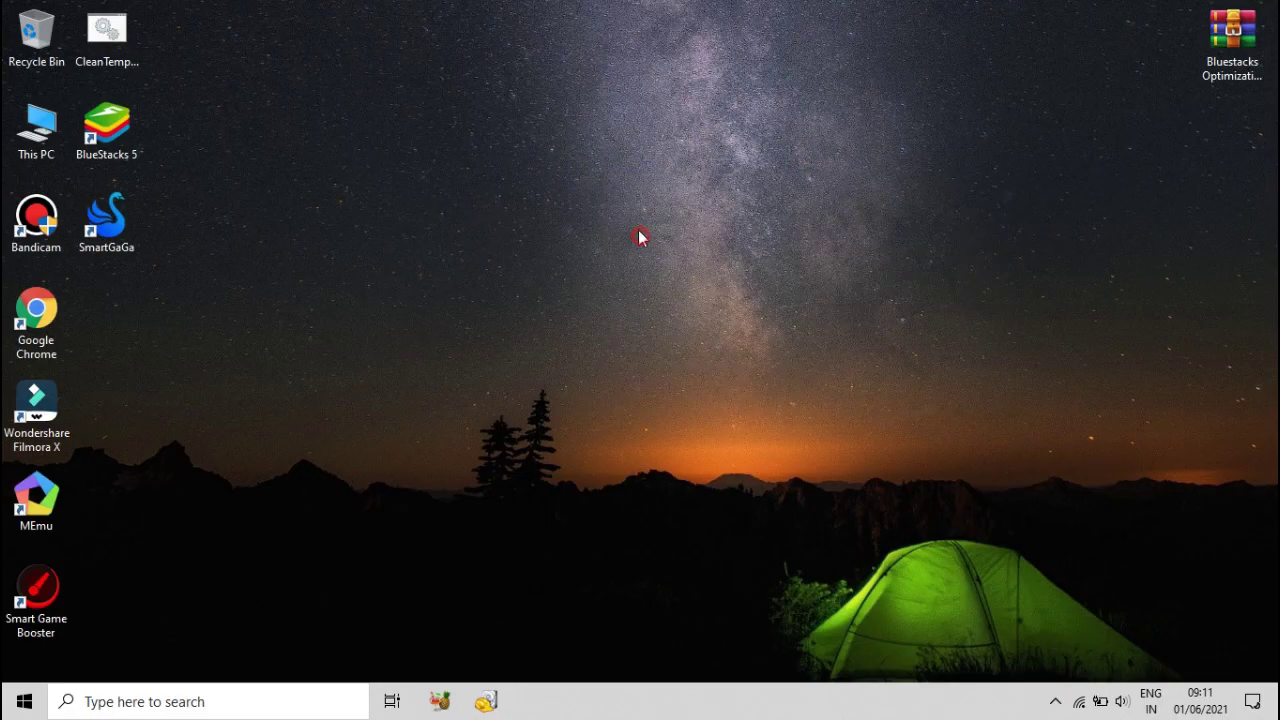
{"action": "right_click", "coordinate": [579, 162]}
{"action": "left_click", "coordinate": [702, 314]}
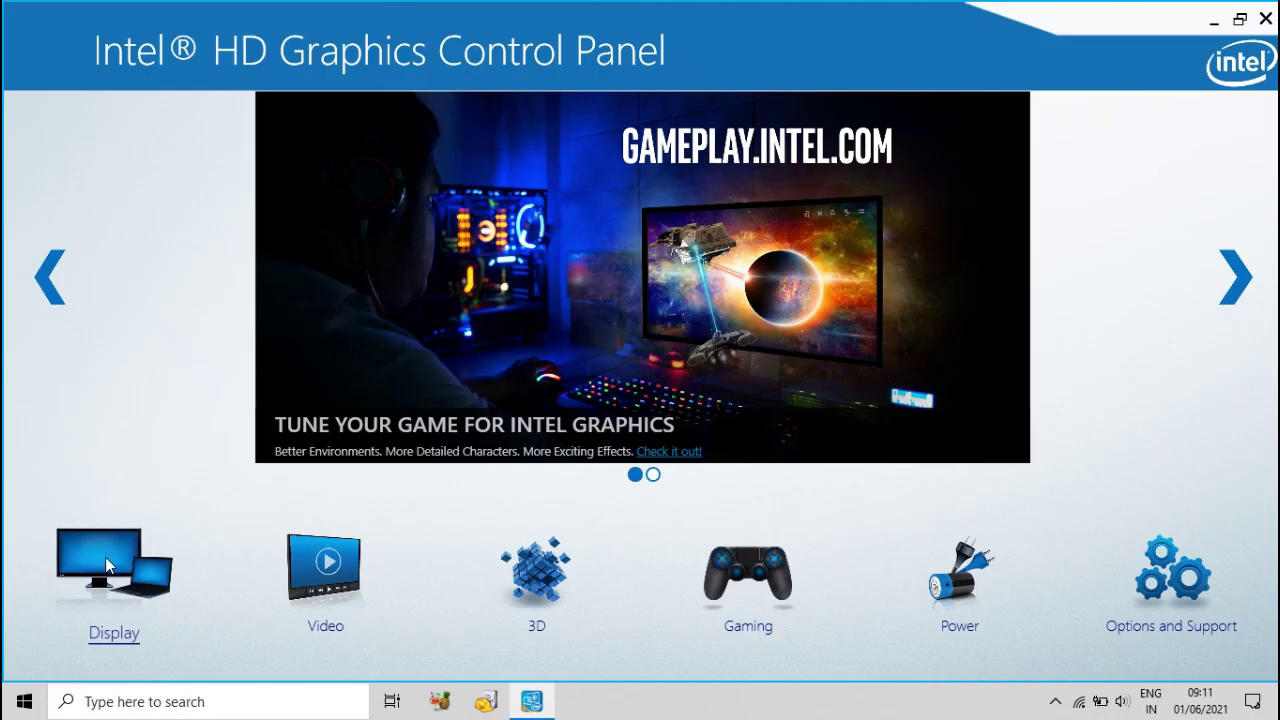
- In the Display settings, choose a 60p Hz refresh rate and 1366 x 768 resolution for the Built-in Display, and return to the home page
{"action": "left_click", "coordinate": [107, 553]}
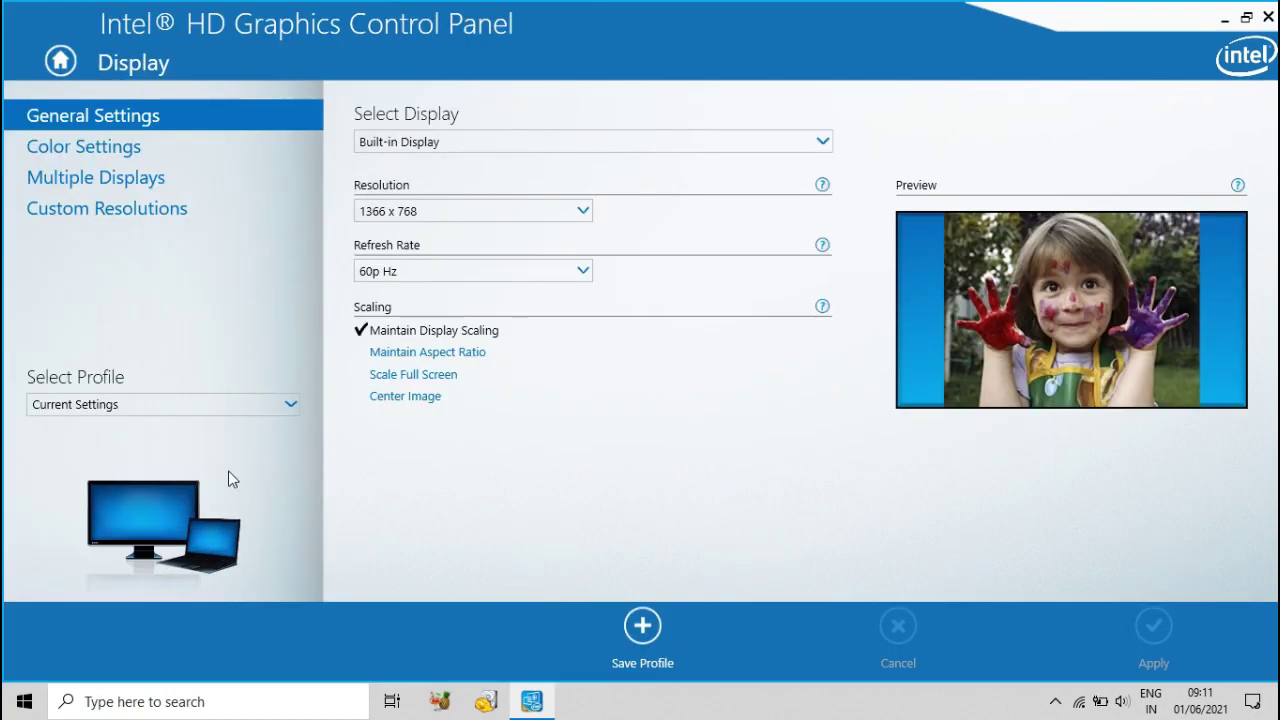
{"action": "left_click", "coordinate": [481, 278]}
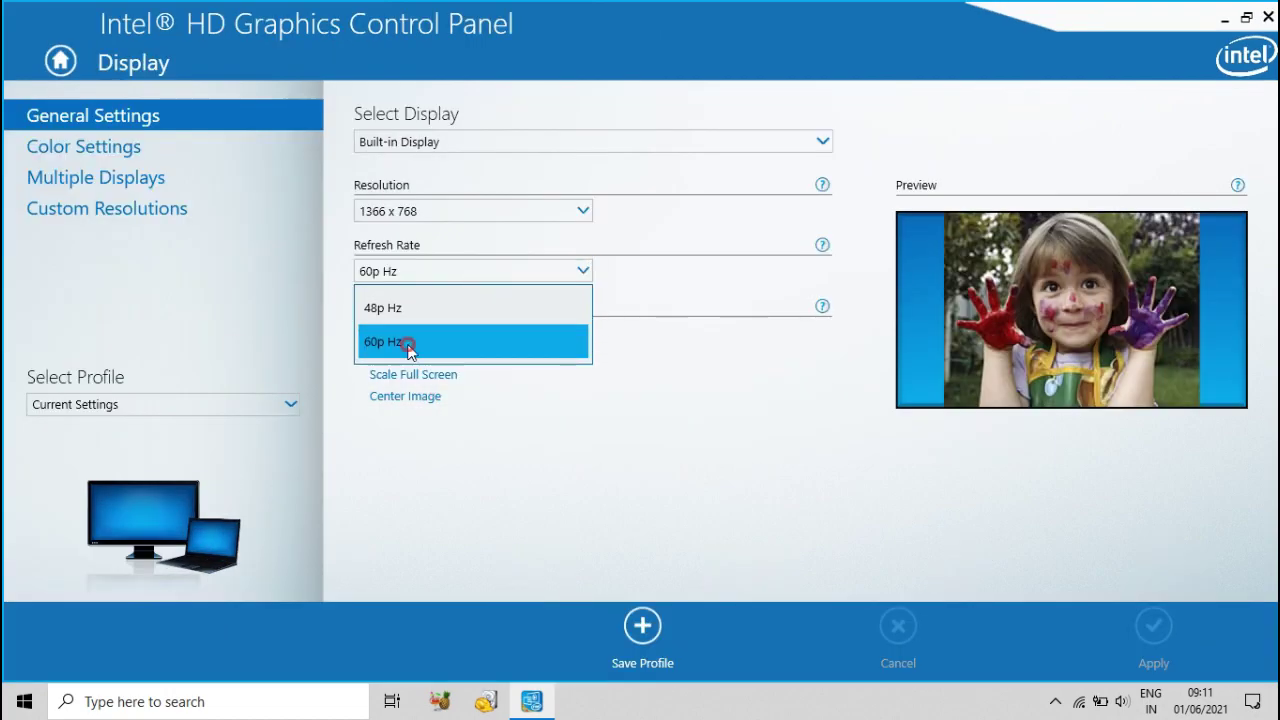
{"action": "left_click", "coordinate": [409, 343]}
{"action": "left_click", "coordinate": [440, 212]}
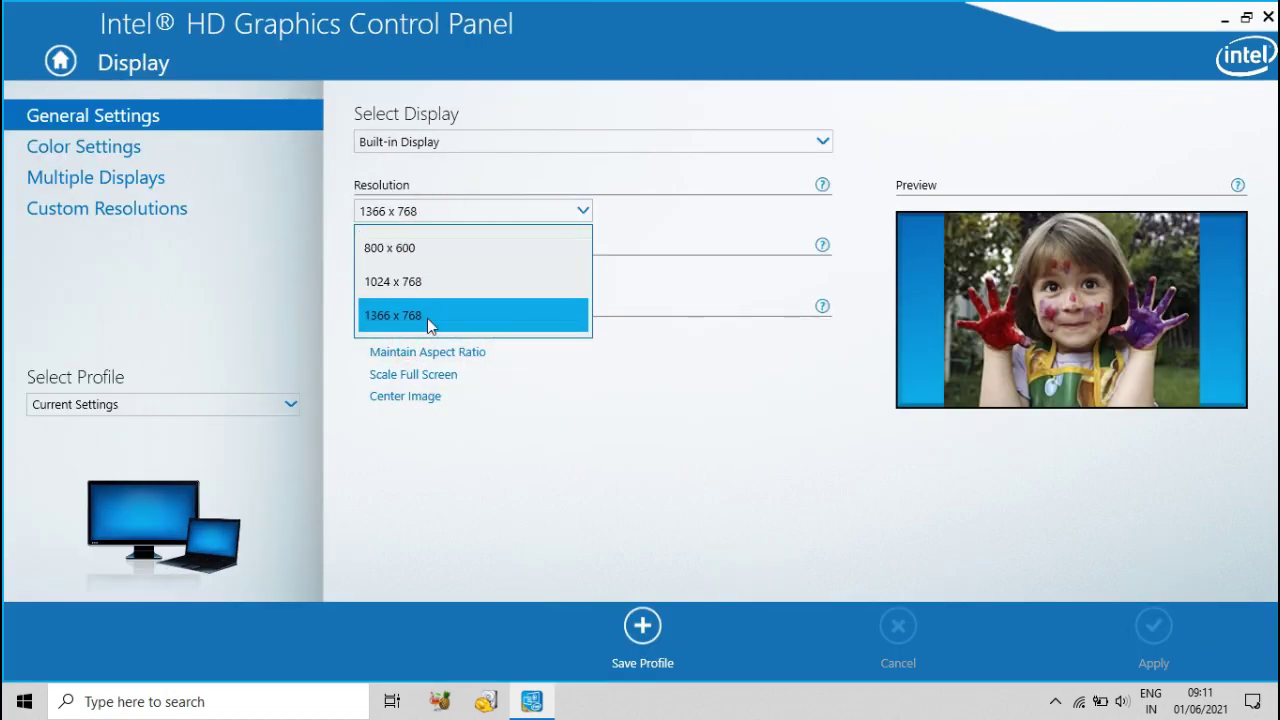
{"action": "left_click", "coordinate": [426, 316]}
{"action": "left_click", "coordinate": [460, 155]}
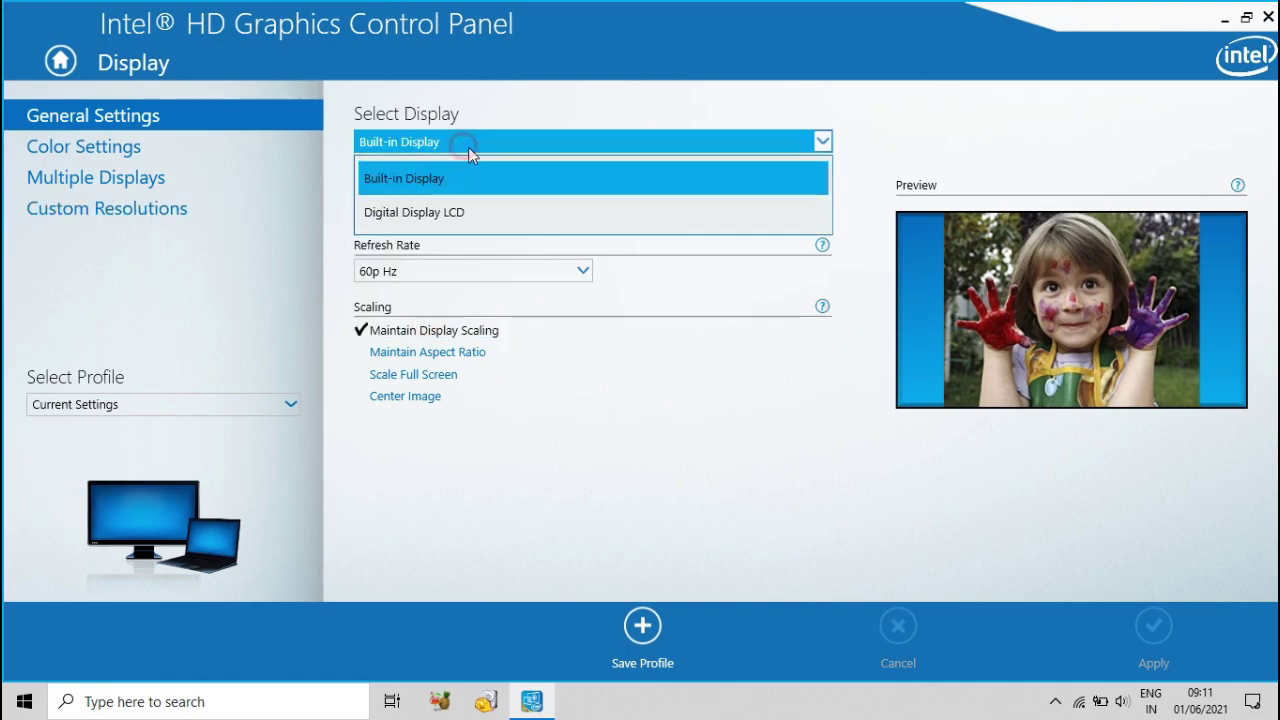
{"action": "left_click", "coordinate": [512, 148]}
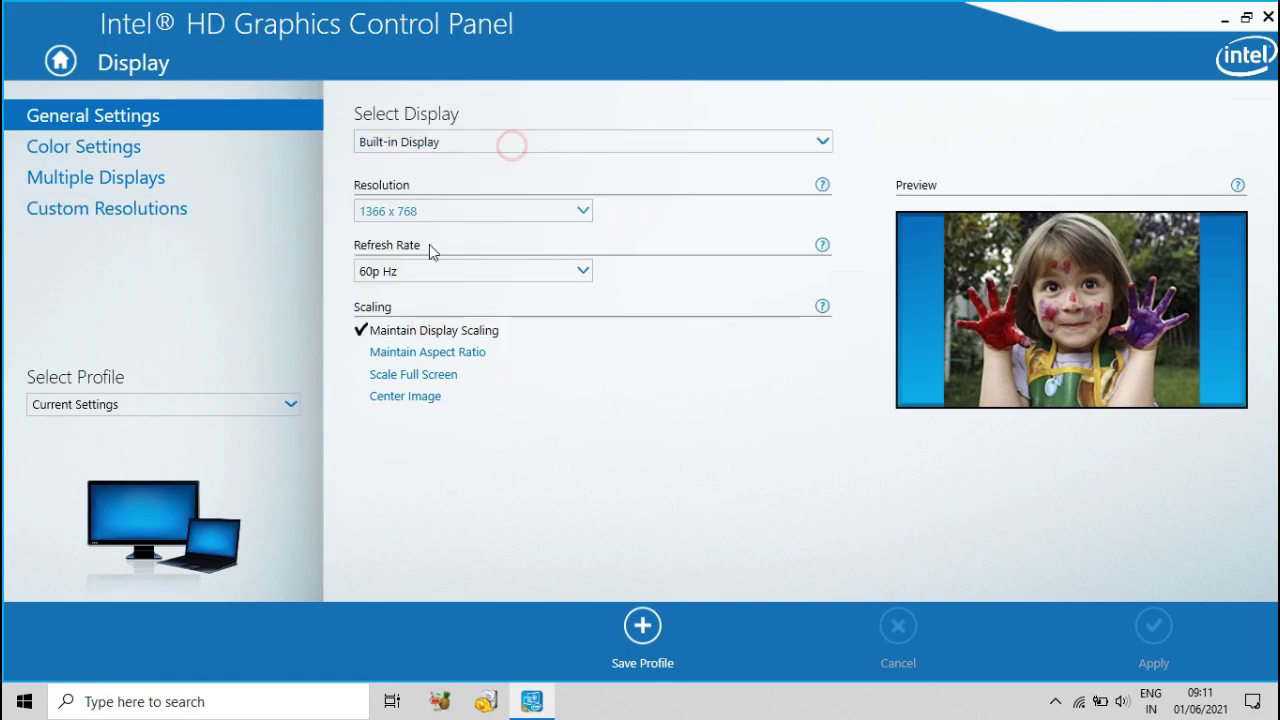
{"action": "left_click", "coordinate": [61, 62]}
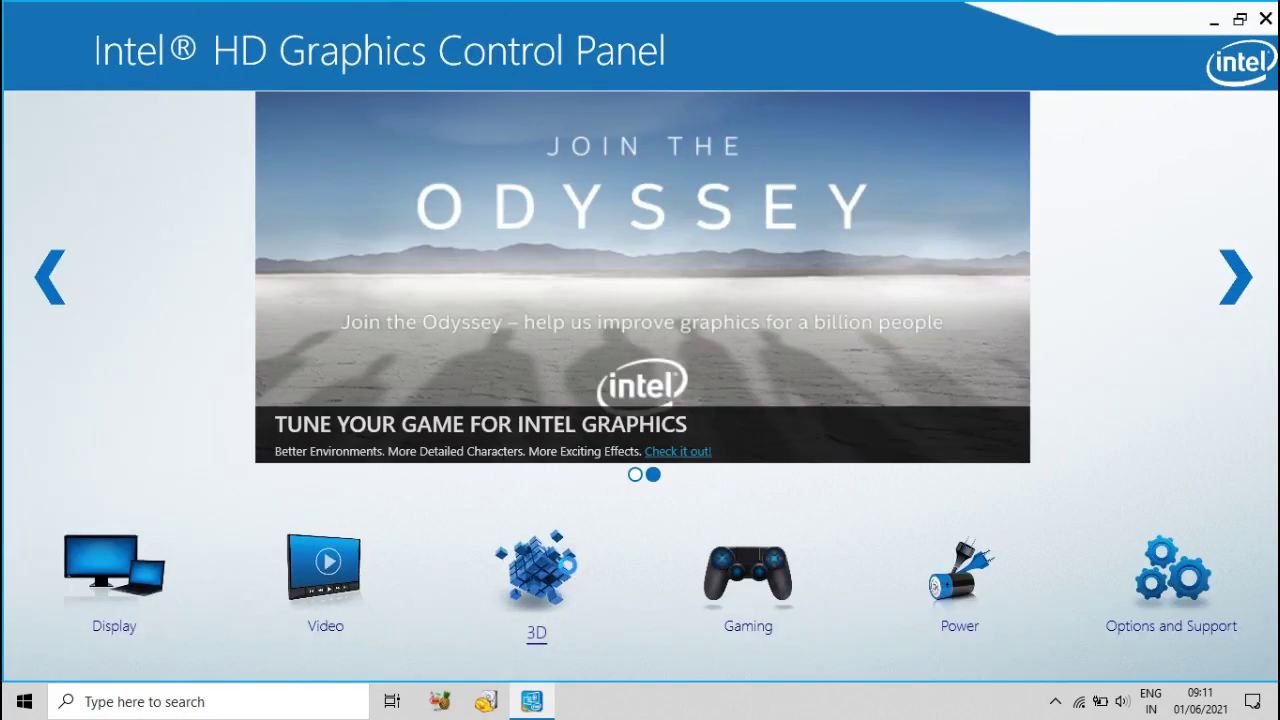
- Add HD-Player from C:\Program Files\BlueStacks_nxt to the applications in the 3D application settings
{"action": "left_click", "coordinate": [566, 573]}
{"action": "left_click", "coordinate": [473, 318]}
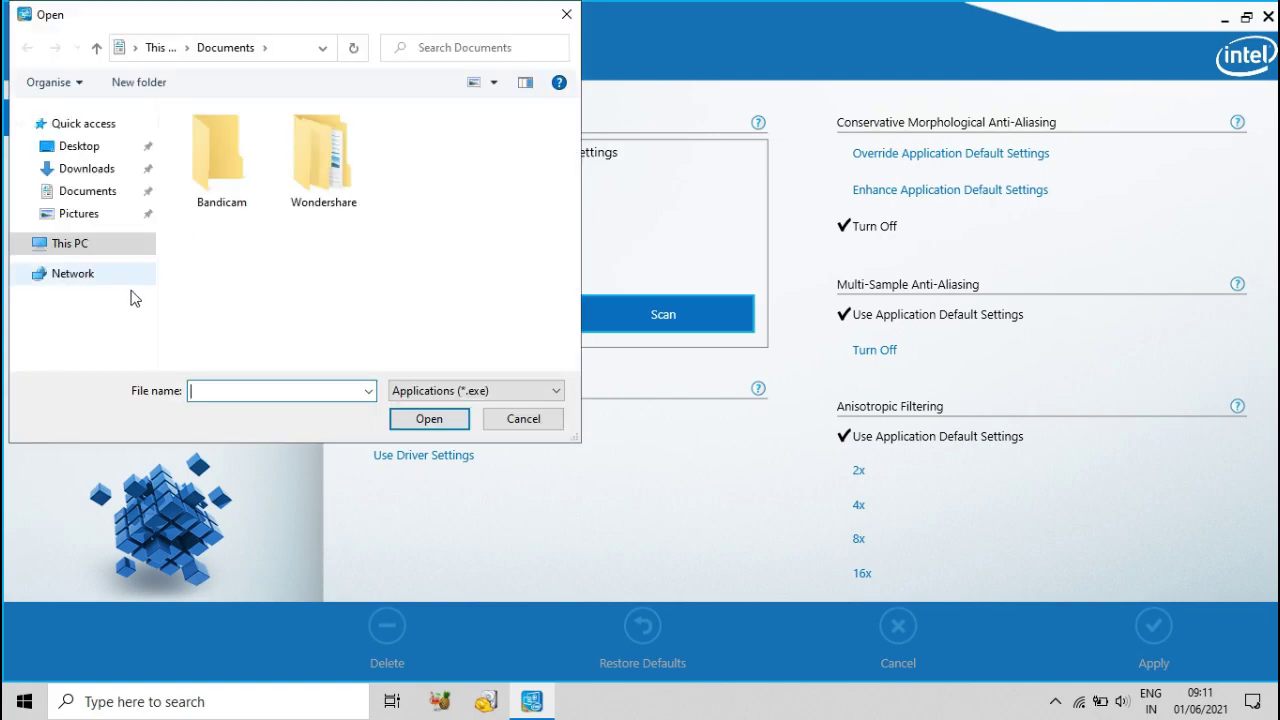
{"action": "left_click", "coordinate": [117, 245]}
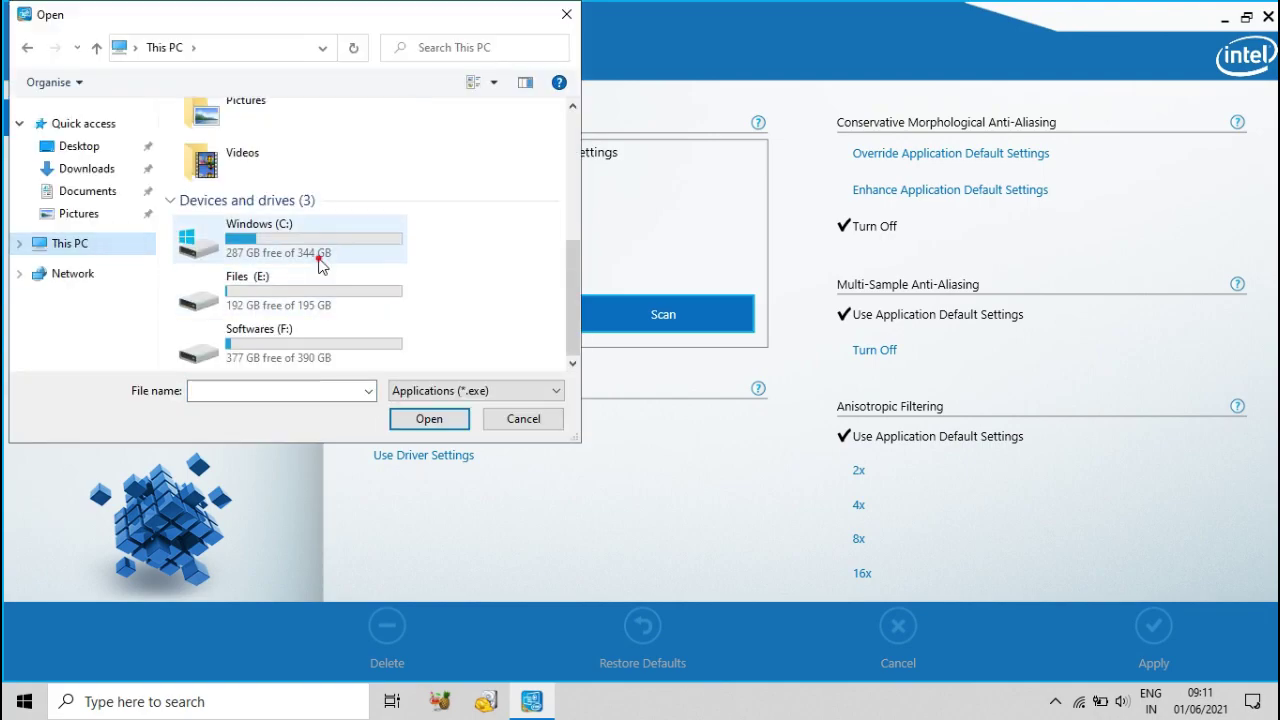
{"action": "double_click", "coordinate": [320, 248]}
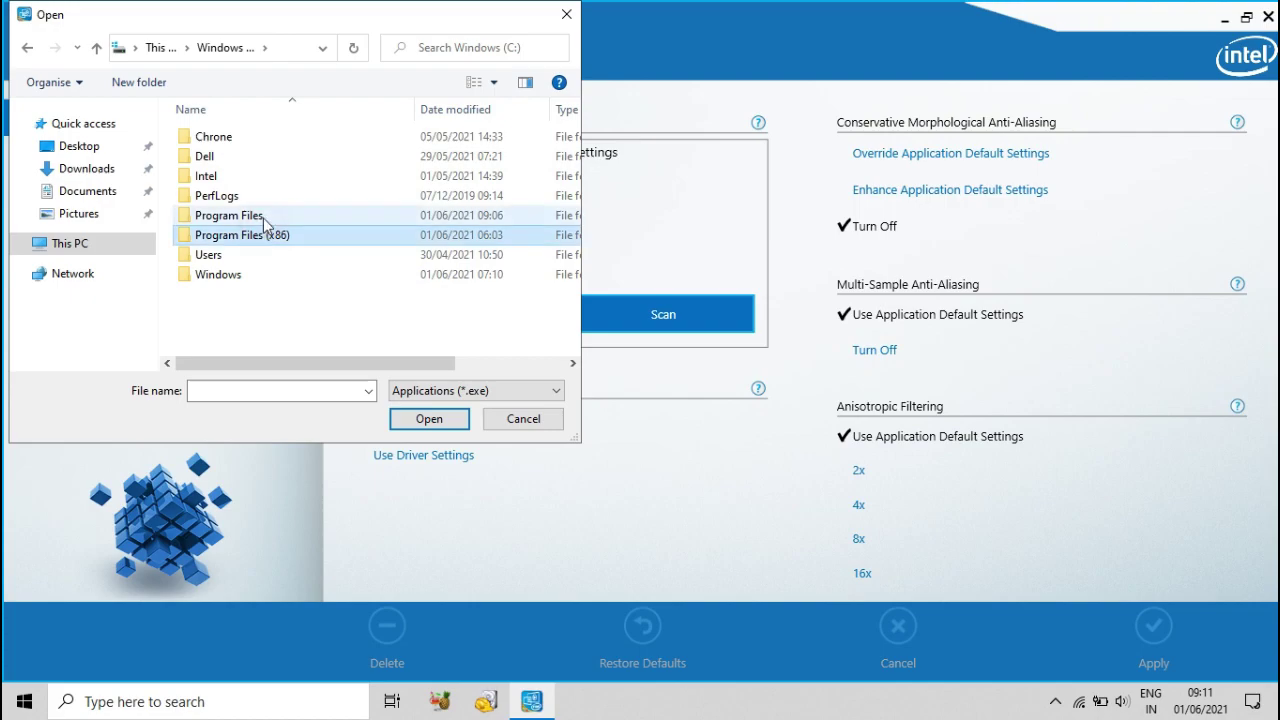
{"action": "double_click", "coordinate": [251, 215]}
{"action": "left_click", "coordinate": [250, 166]}
{"action": "double_click", "coordinate": [253, 160]}
{"action": "scroll", "coordinate": [270, 300], "scroll_direction": "down", "scroll_amount": 4}
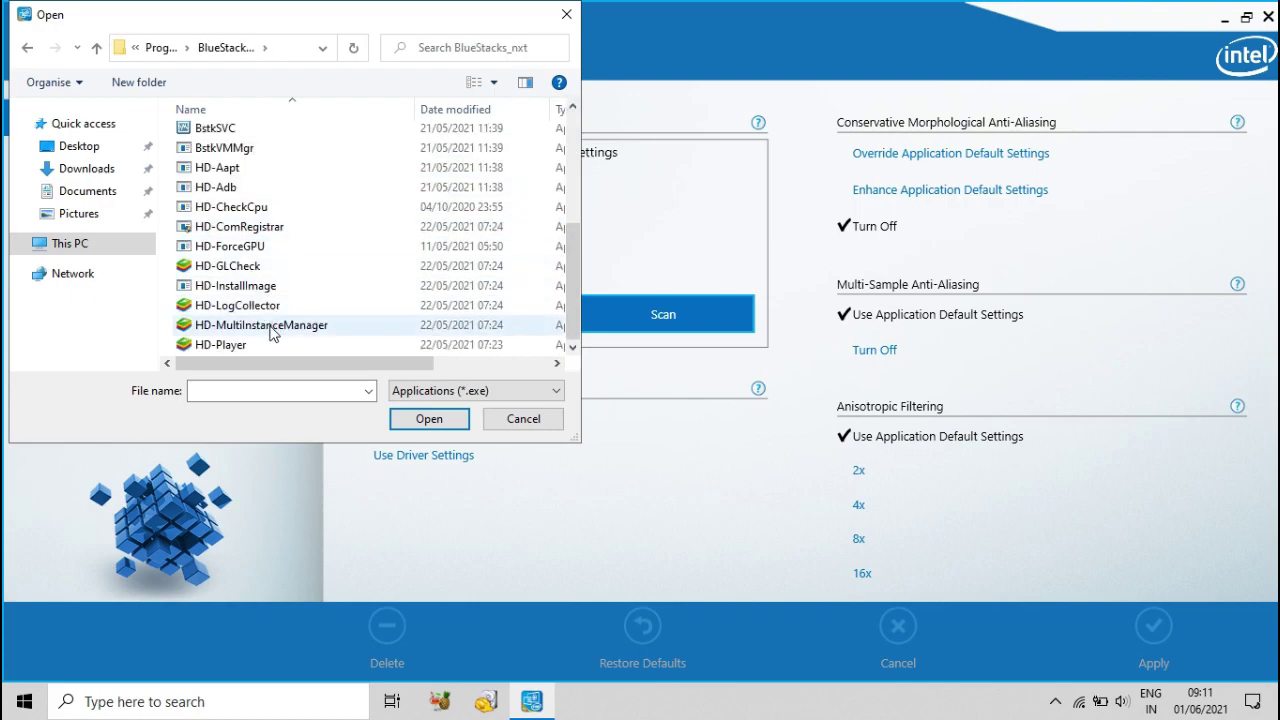
{"action": "left_click", "coordinate": [262, 344]}
{"action": "left_click", "coordinate": [418, 421]}
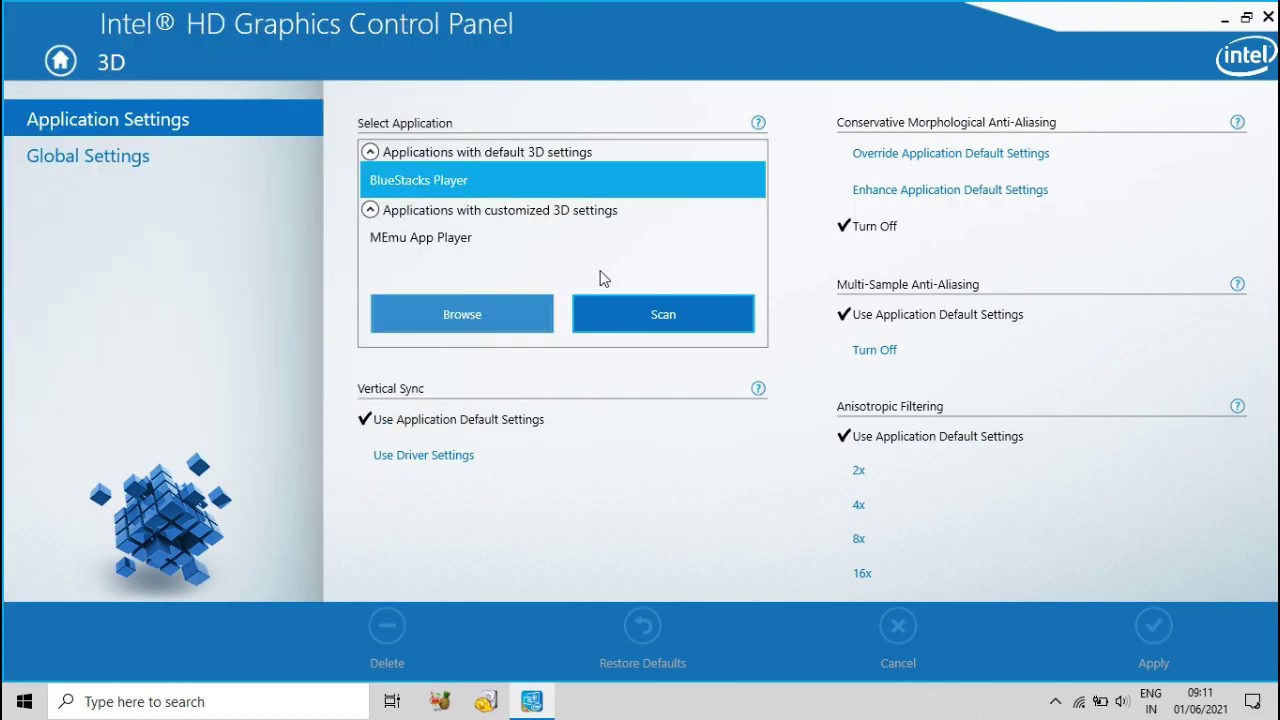
- Set Anisotropic Filtering to 16x for BlueStacks Player, apply the change and return to the home page
{"action": "left_click", "coordinate": [900, 573]}
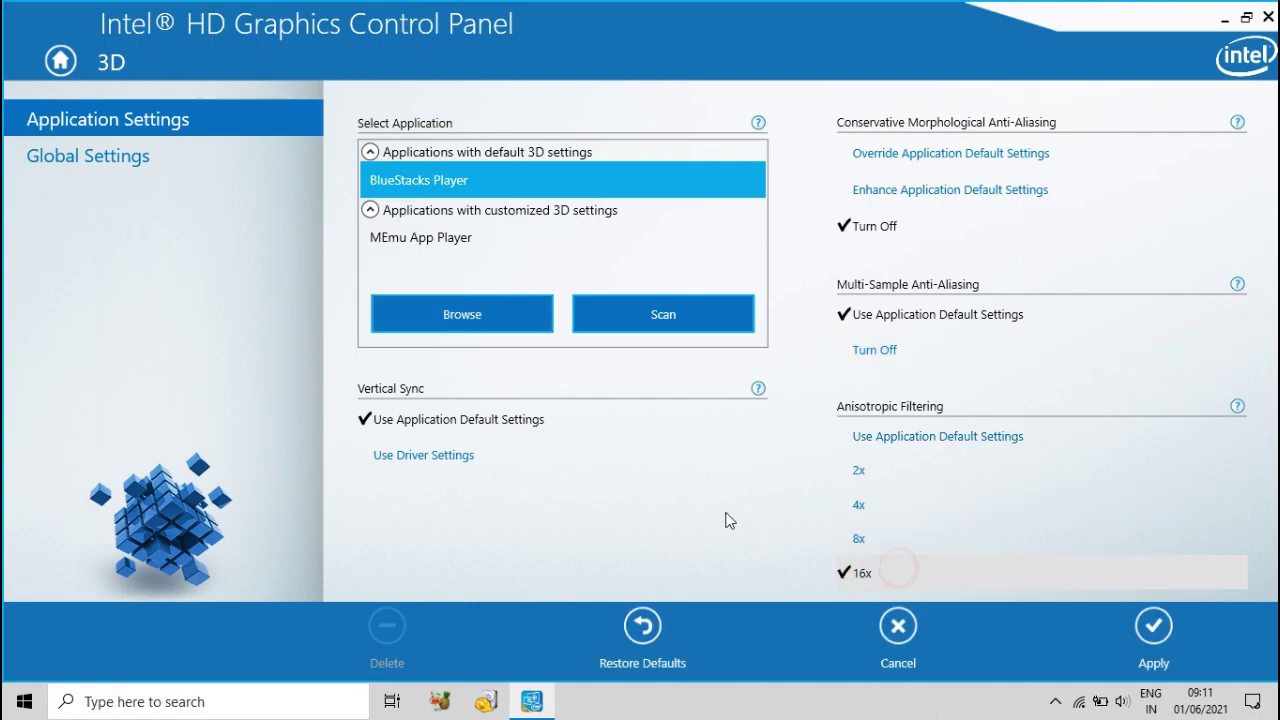
{"action": "left_click", "coordinate": [1149, 643]}
{"action": "left_click", "coordinate": [613, 368]}
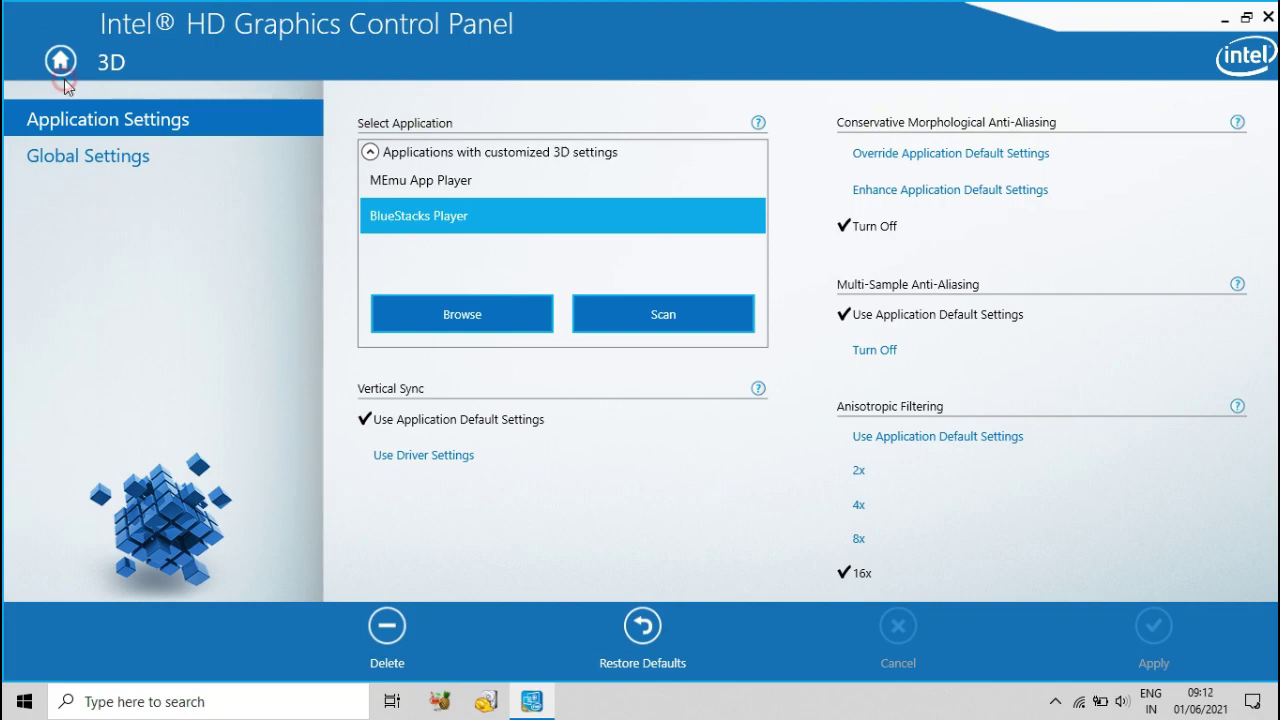
{"action": "left_click", "coordinate": [62, 72]}
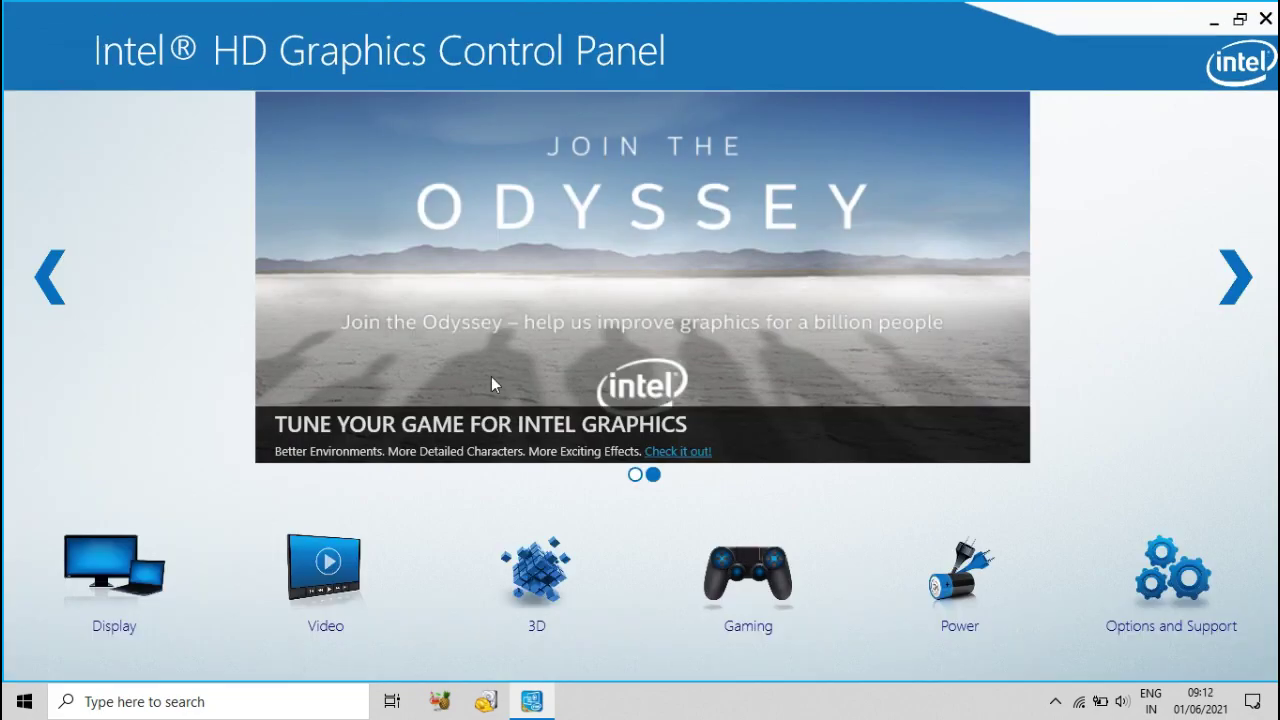
- Check the Gaming settings page, and choose Maximum Performance as the On Battery graphics power plan in the Power settings
{"action": "left_click", "coordinate": [748, 580]}
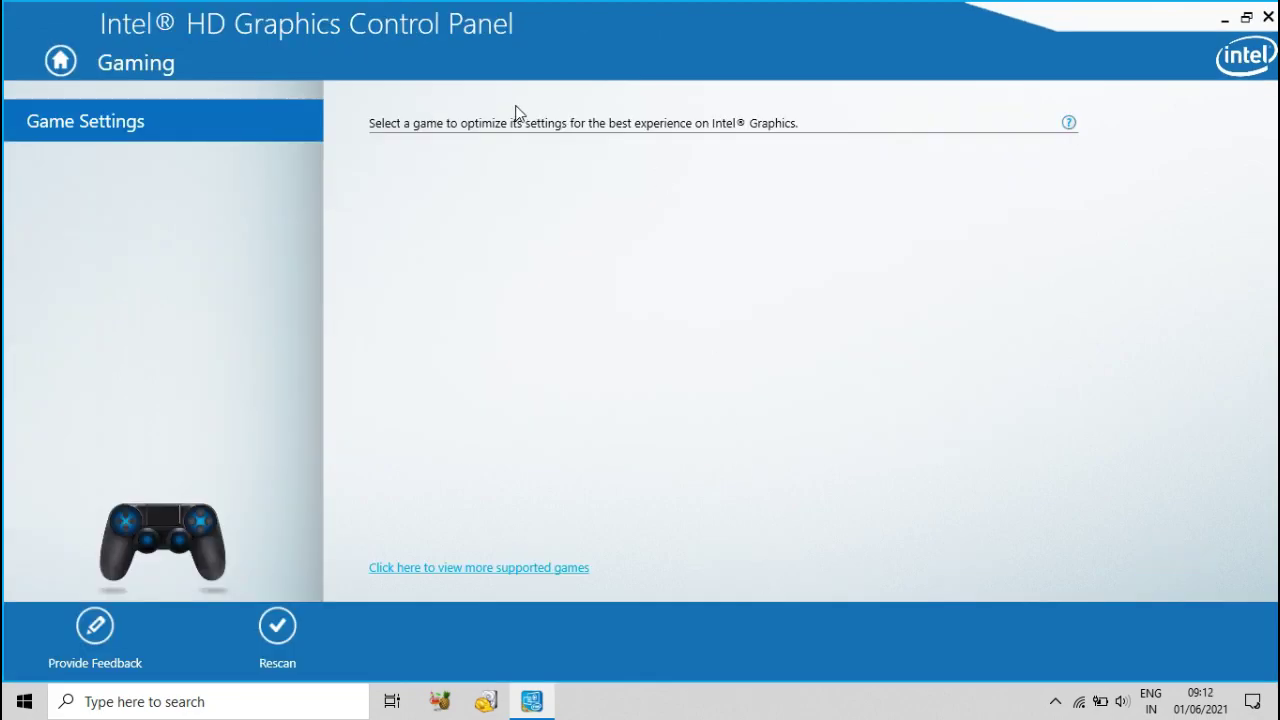
{"action": "left_click", "coordinate": [62, 66]}
{"action": "left_click", "coordinate": [1014, 604]}
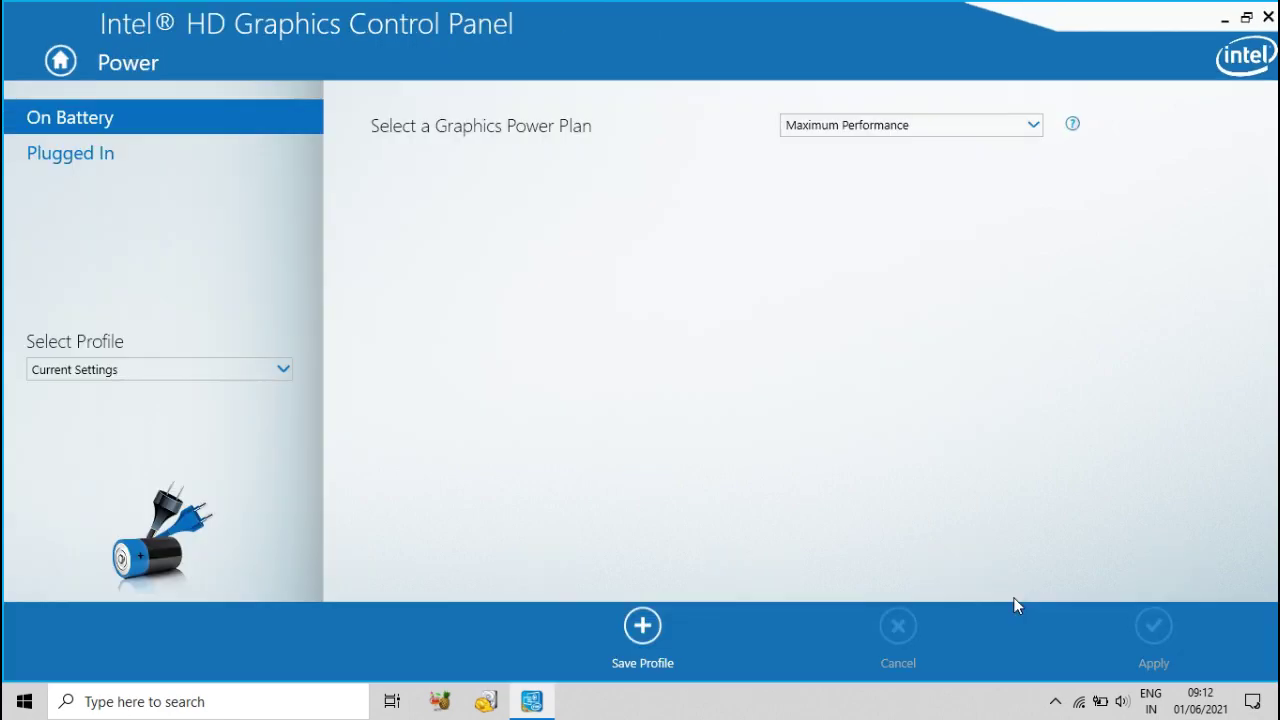
{"action": "left_click", "coordinate": [949, 131]}
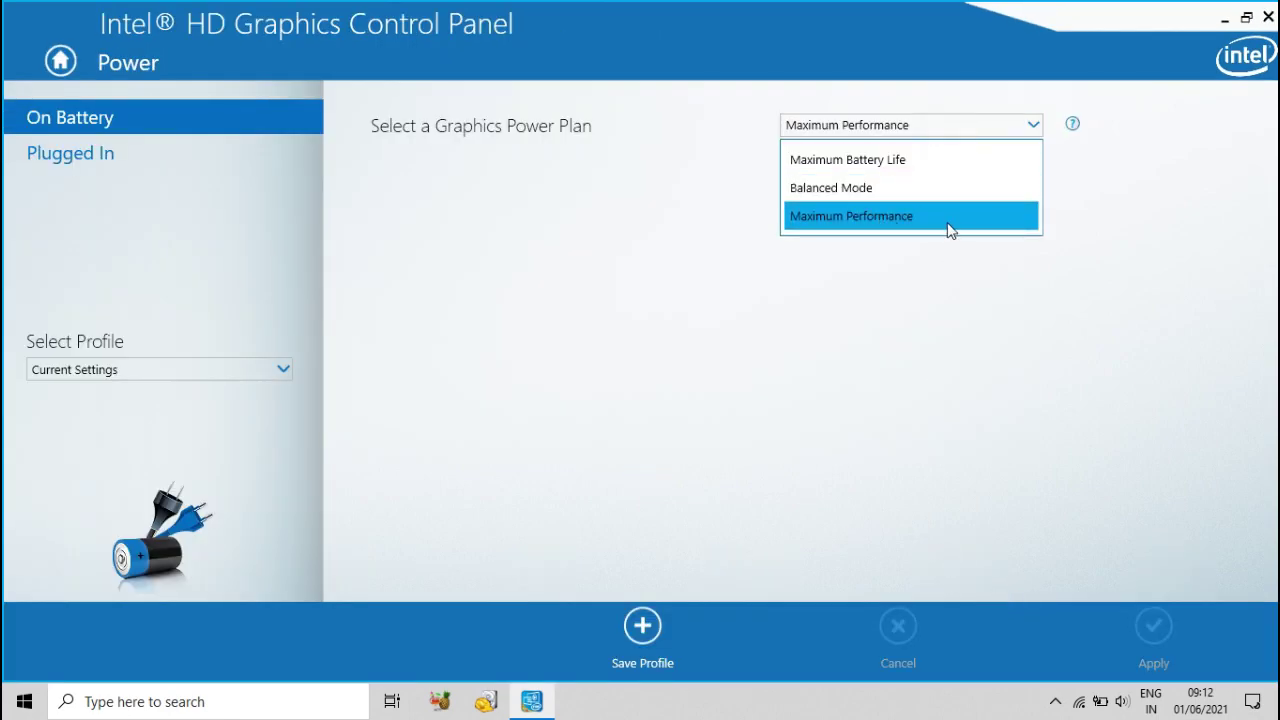
{"action": "left_click", "coordinate": [948, 229]}
{"action": "left_click", "coordinate": [880, 123]}
{"action": "left_click", "coordinate": [877, 220]}
- Choose Maximum Performance as the Plugged In graphics power plan and return to the home page
{"action": "left_click", "coordinate": [149, 155]}
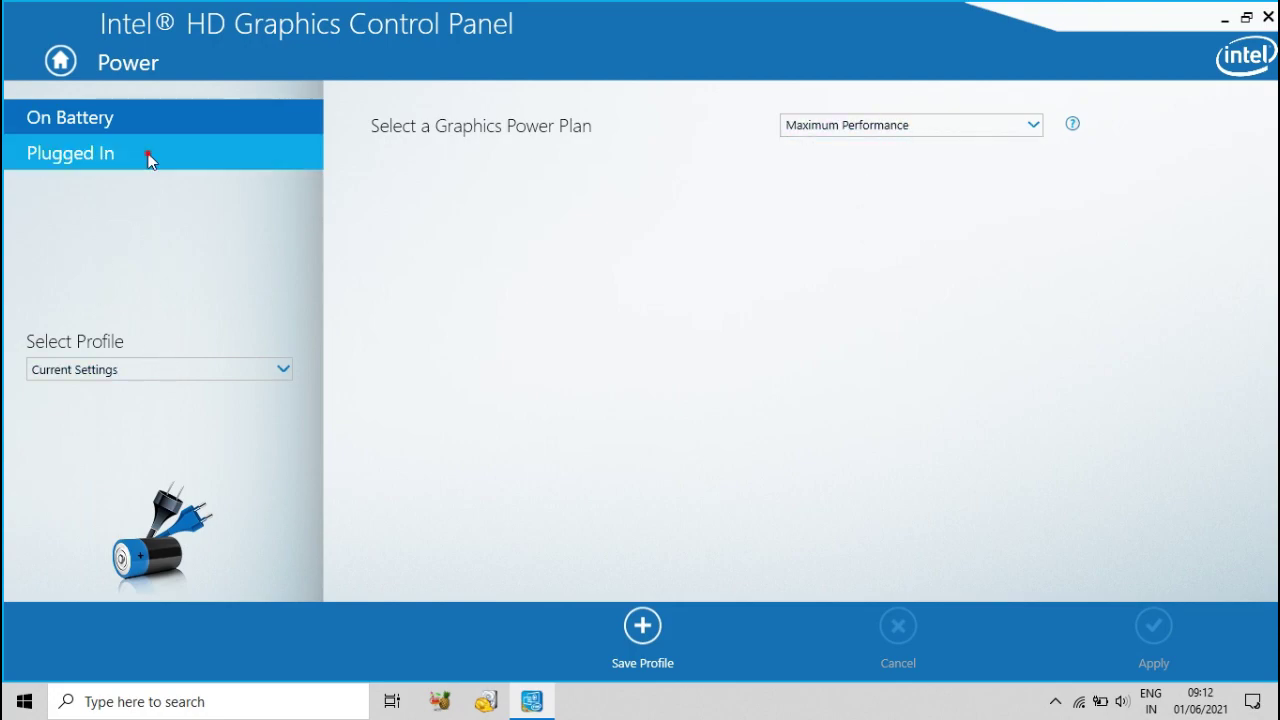
{"action": "left_click", "coordinate": [880, 126]}
{"action": "left_click", "coordinate": [875, 221]}
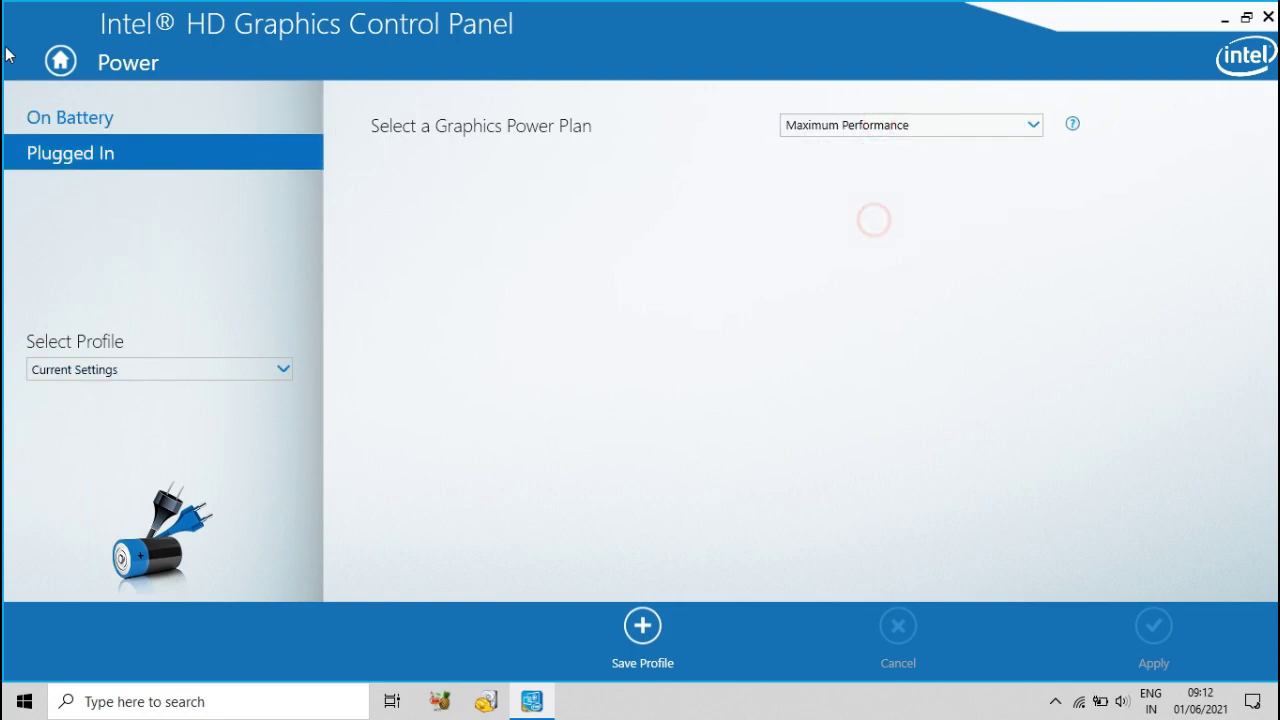
{"action": "left_click", "coordinate": [61, 62]}
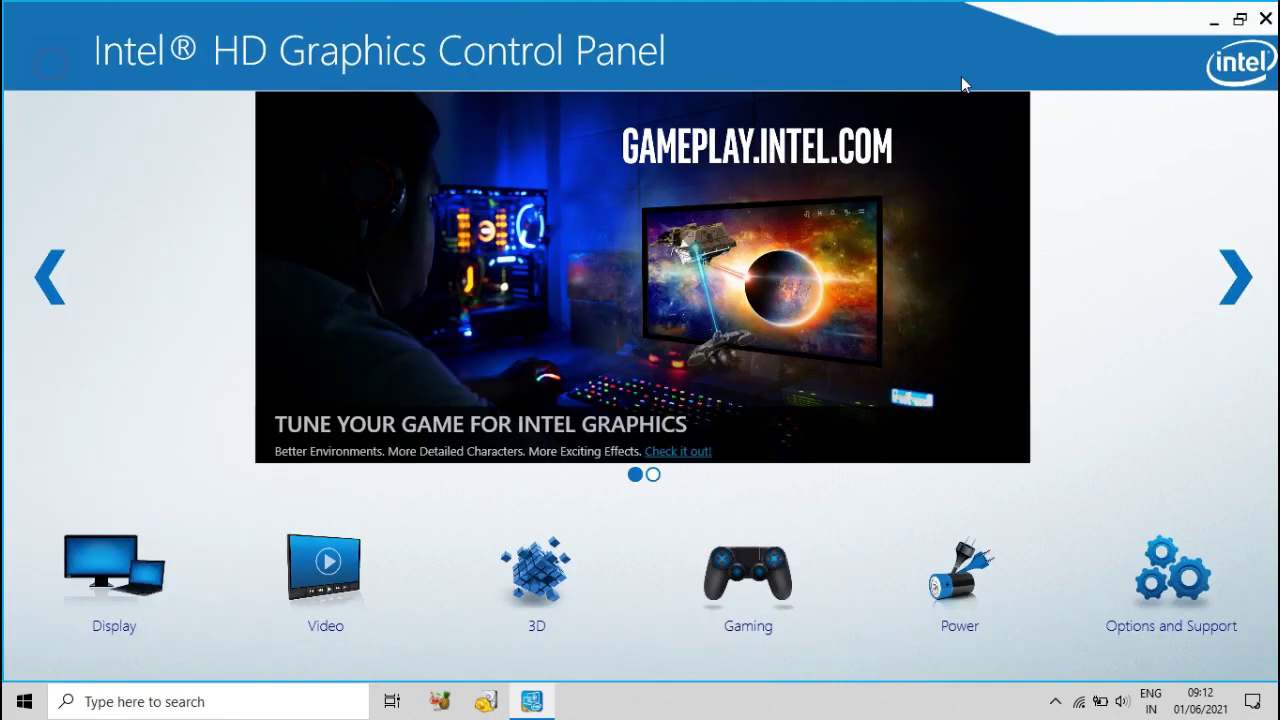
- Close the Intel HD Graphics Control Panel and extract the Bluestacks Optimization Tools archive onto the desktop
{"action": "left_click", "coordinate": [1266, 22]}
{"action": "right_click", "coordinate": [408, 278]}
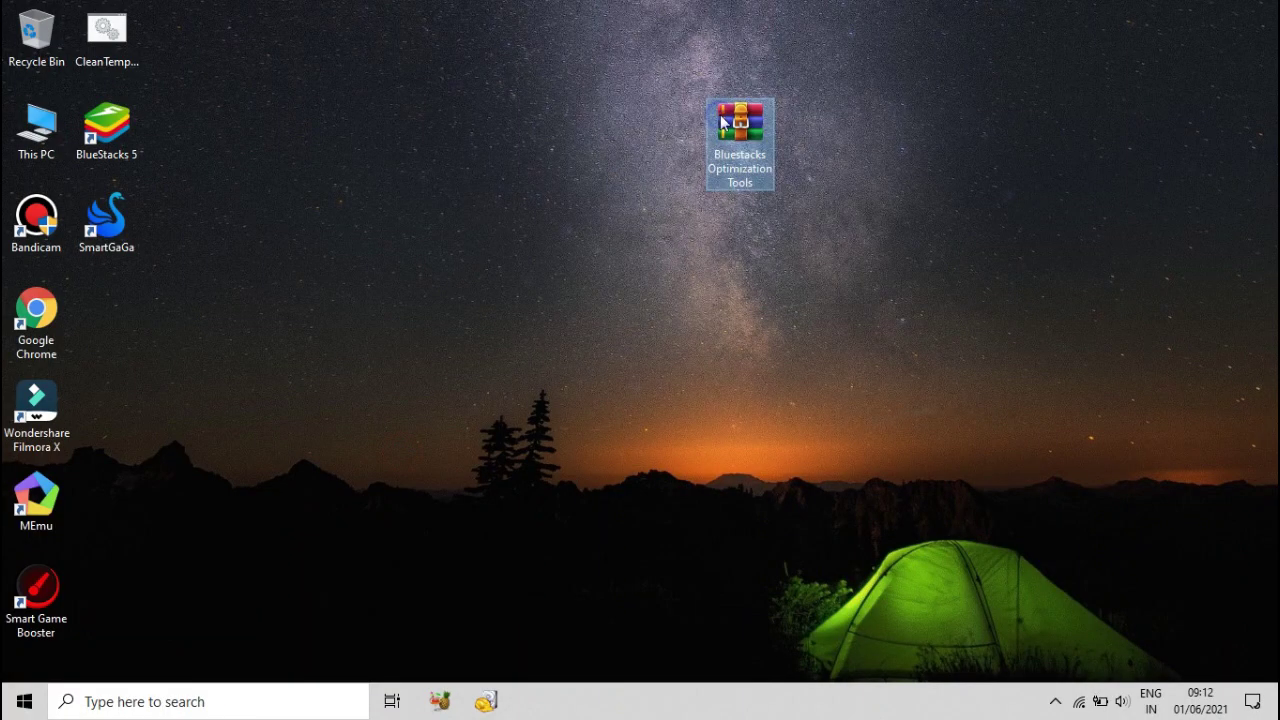
{"action": "right_click", "coordinate": [722, 118]}
{"action": "left_click", "coordinate": [789, 209]}
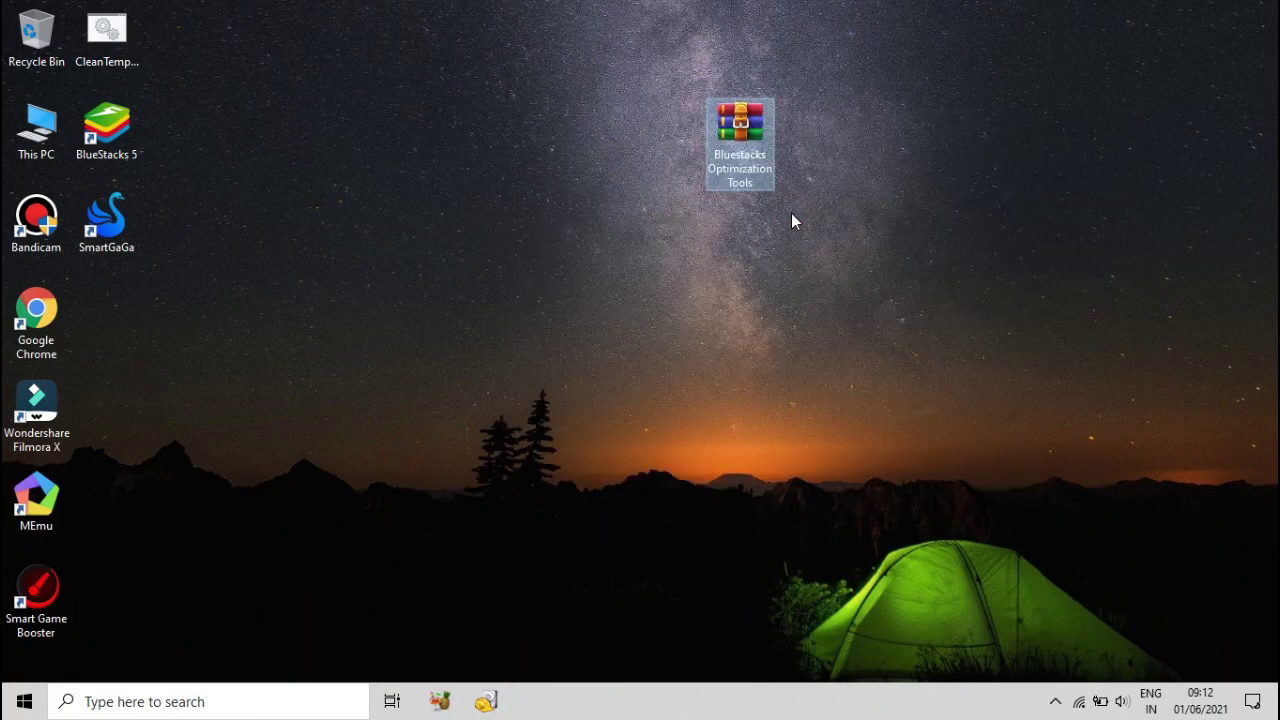
{"action": "right_click", "coordinate": [810, 245]}
{"action": "left_click", "coordinate": [866, 294]}
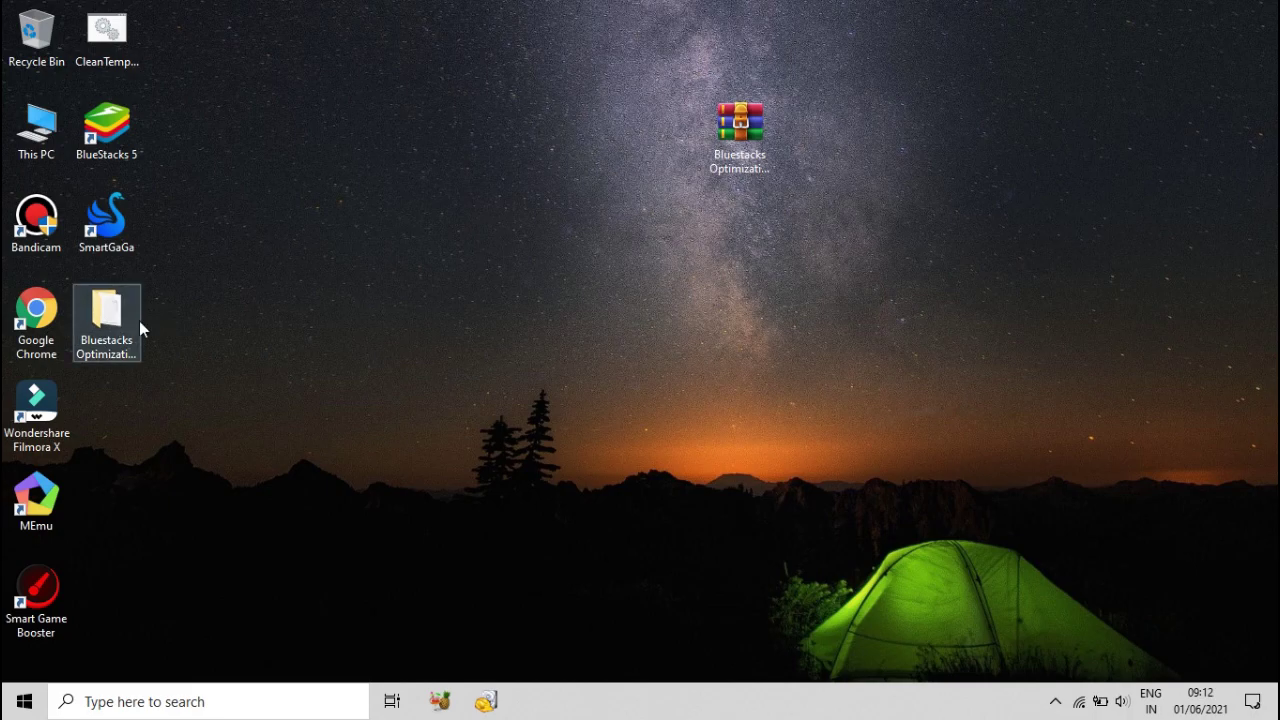
- Move the archive and the extracted Bluestacks Optimization Tools folder on the desktop, and open the folder
{"action": "left_click_drag", "start_coordinate": [708, 130], "coordinate": [778, 35]}
{"action": "left_click_drag", "start_coordinate": [110, 318], "coordinate": [679, 42]}
{"action": "double_click", "coordinate": [679, 42]}
- Display the contents of the Bluestacks Optimization Tools folder as large icons and refresh the view
{"action": "right_click", "coordinate": [406, 302]}
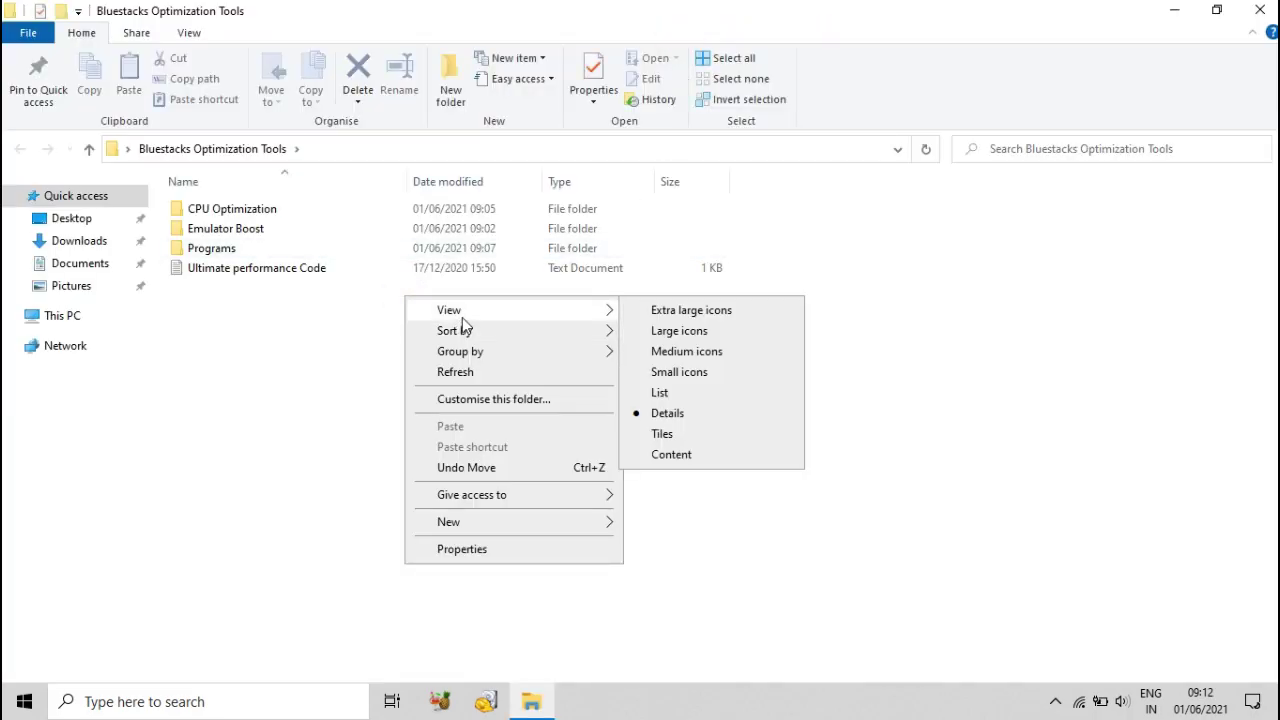
{"action": "left_click", "coordinate": [670, 331]}
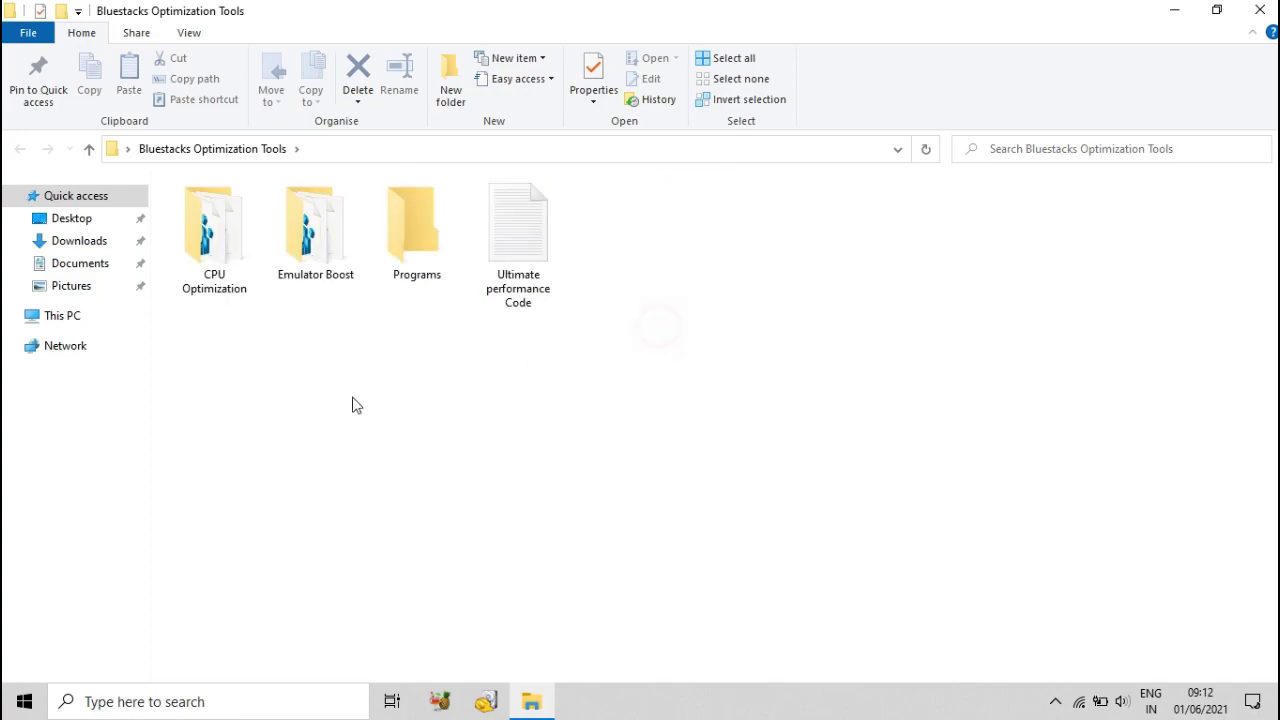
{"action": "right_click", "coordinate": [352, 401]}
{"action": "left_click", "coordinate": [423, 477]}
- Open the CPU Optimization folder and merge the CPU Optimization file into the registry
{"action": "double_click", "coordinate": [214, 283]}
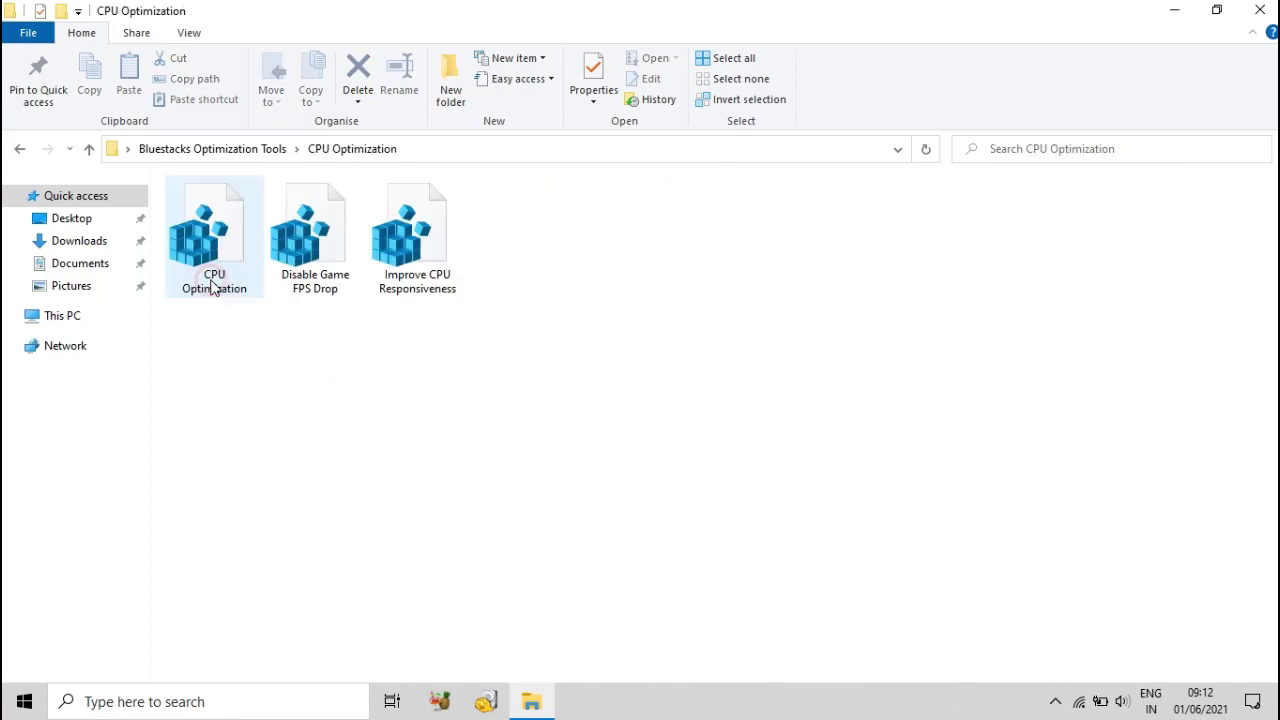
{"action": "left_click", "coordinate": [232, 248]}
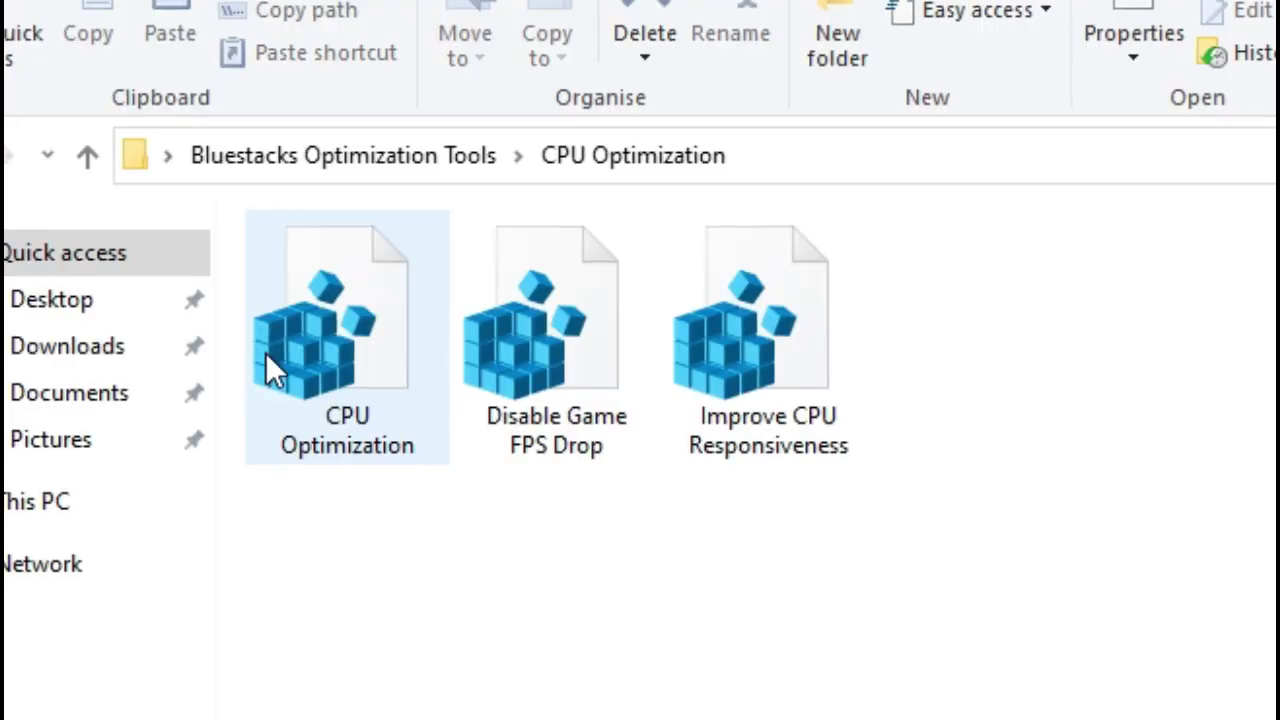
{"action": "right_click", "coordinate": [386, 358]}
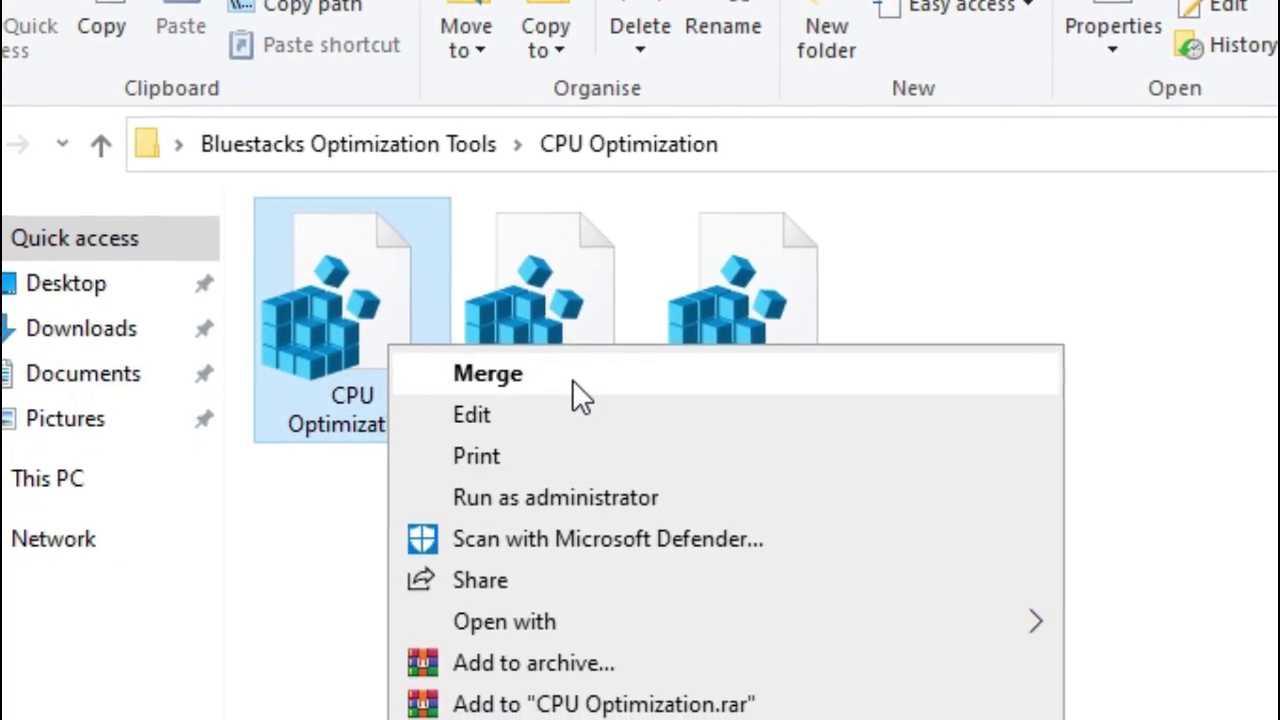
{"action": "left_click", "coordinate": [571, 380]}
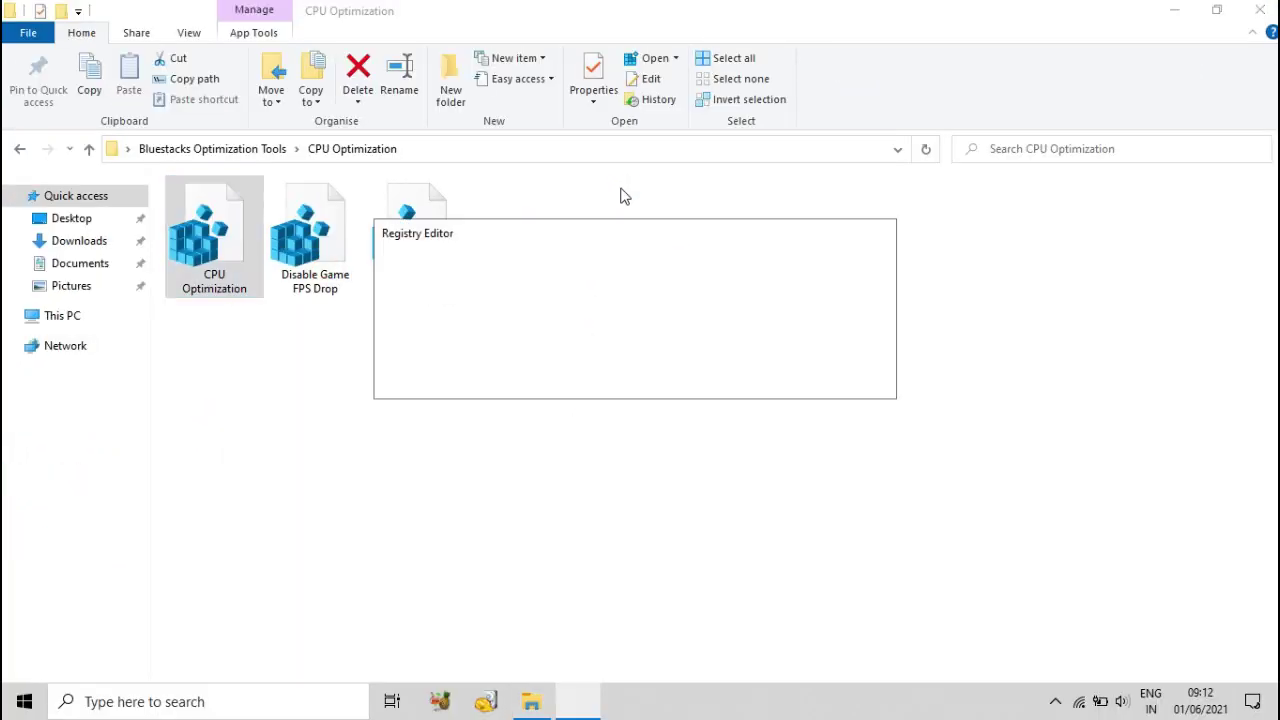
{"action": "left_click", "coordinate": [785, 381]}
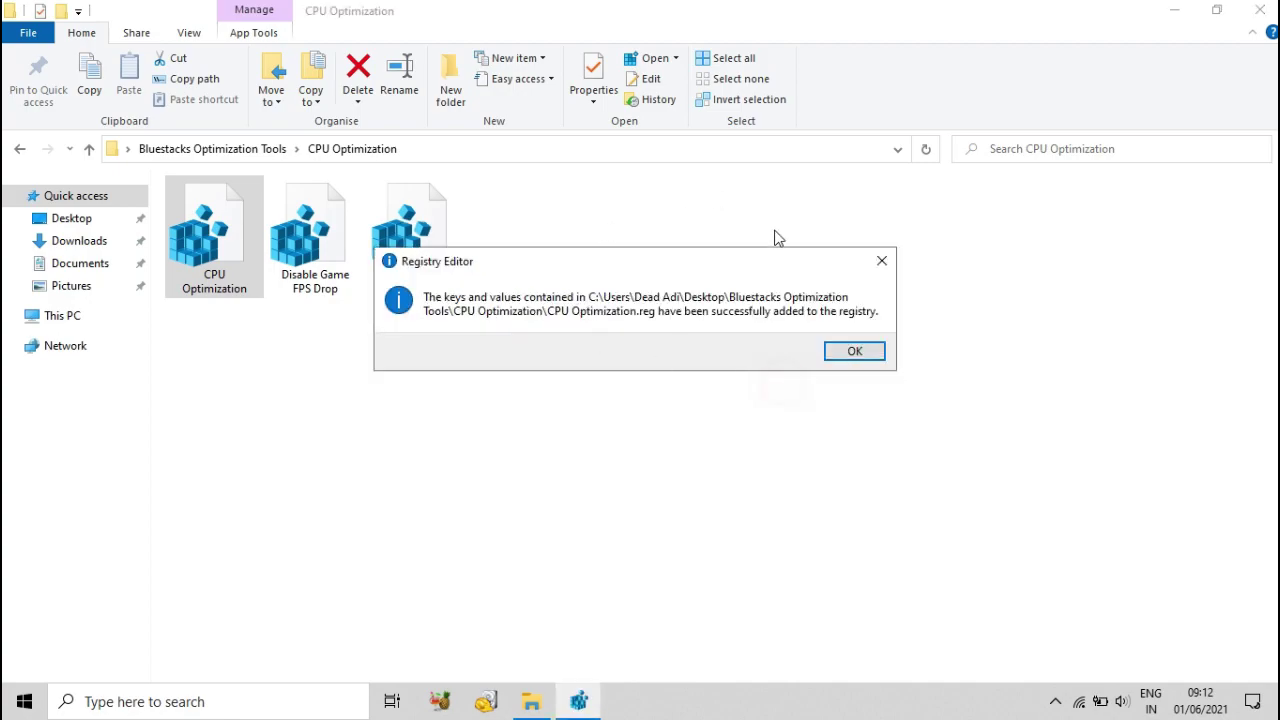
{"action": "left_click", "coordinate": [852, 352]}
- Merge the Disable Game FPS Drop file into the registry
{"action": "left_click", "coordinate": [338, 245]}
{"action": "right_click", "coordinate": [336, 237]}
{"action": "left_click", "coordinate": [390, 258]}
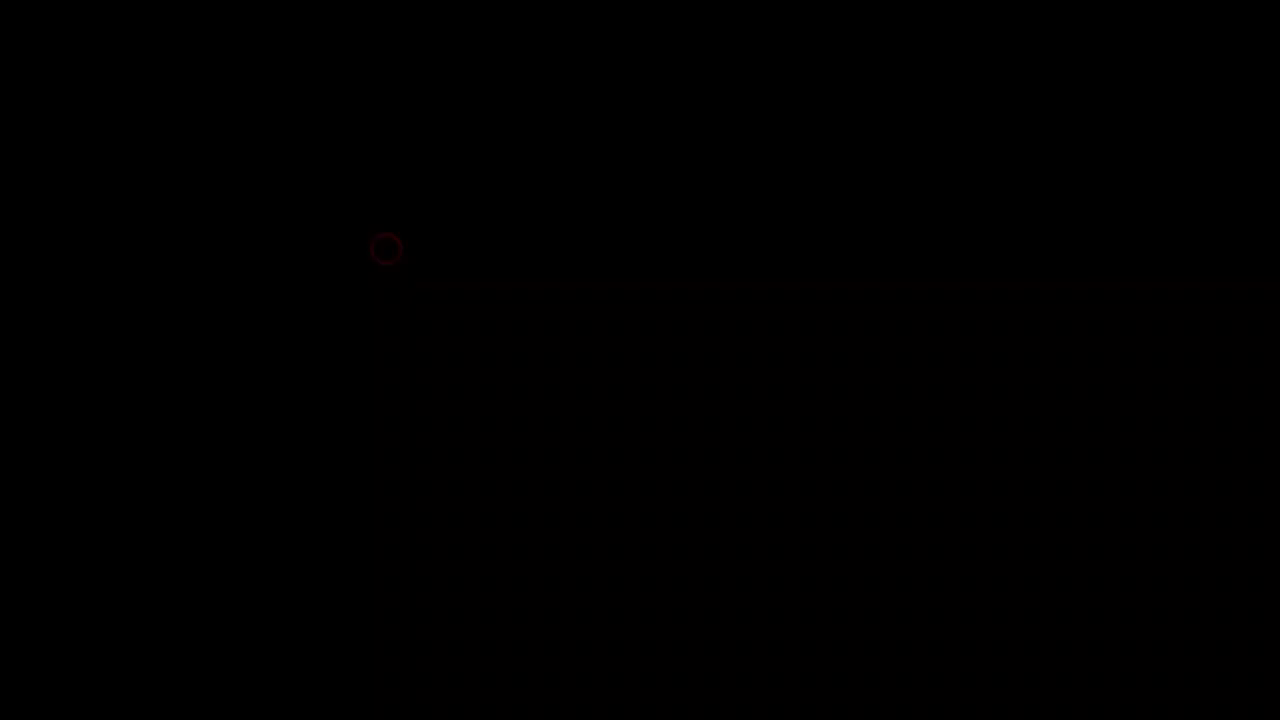
{"action": "left_click", "coordinate": [798, 381]}
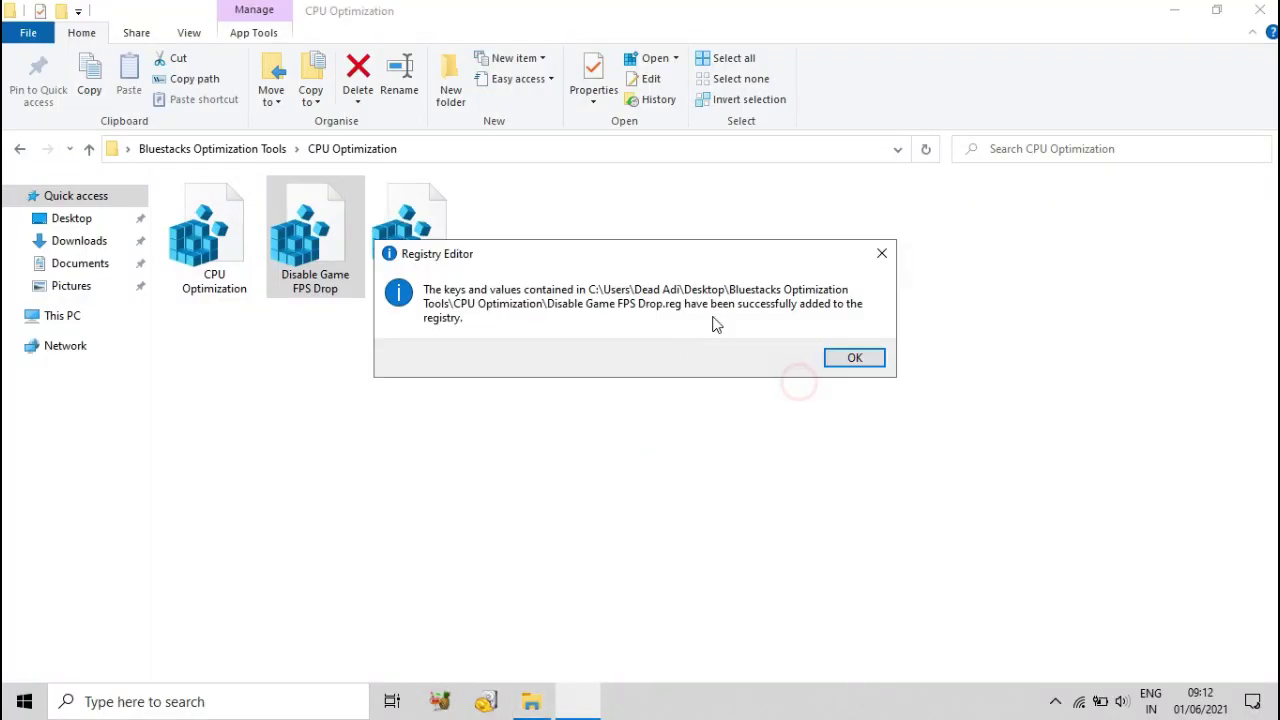
{"action": "left_click", "coordinate": [855, 360]}
- Merge the Improve CPU Responsiveness file into the registry
{"action": "right_click", "coordinate": [459, 224]}
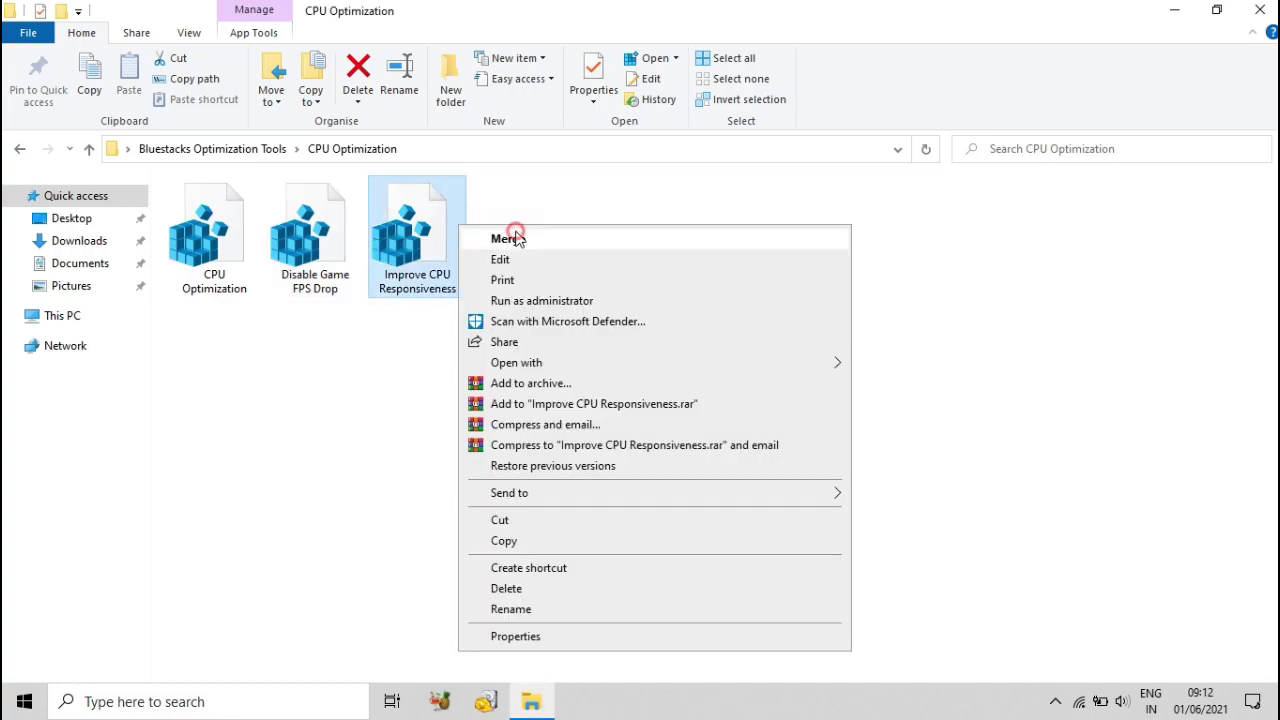
{"action": "left_click", "coordinate": [510, 239]}
{"action": "left_click", "coordinate": [790, 378]}
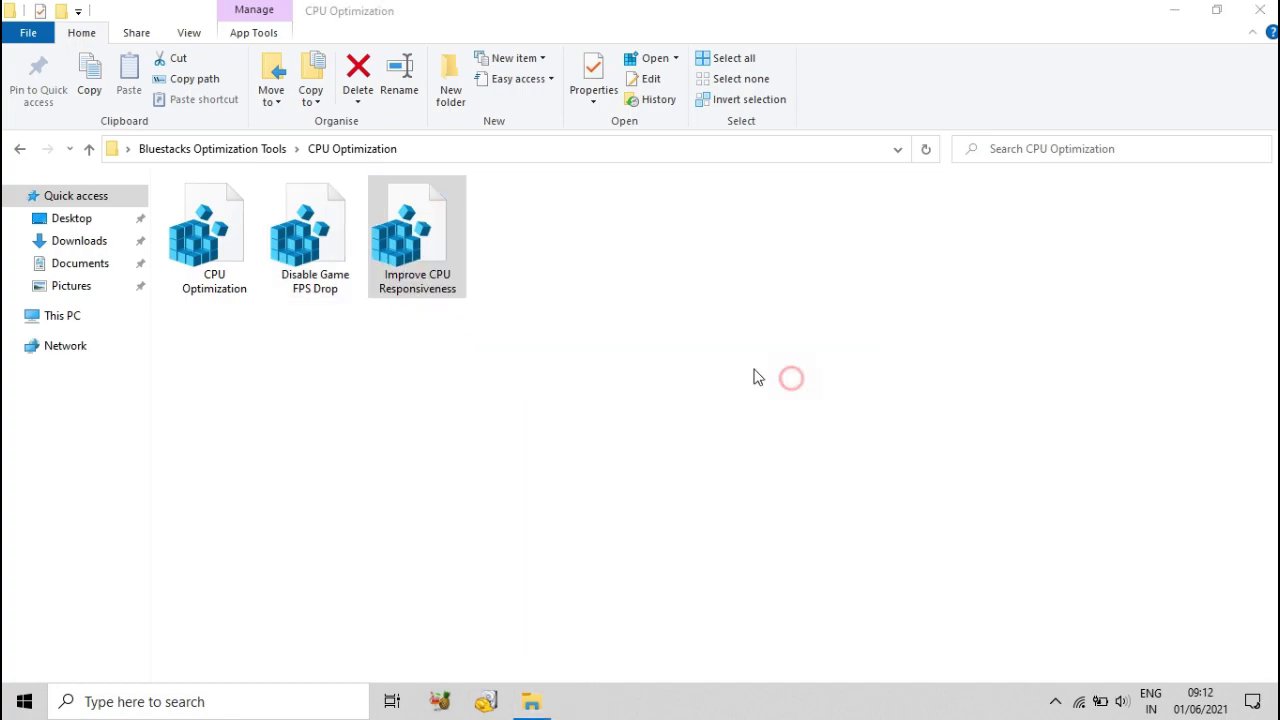
{"action": "left_click", "coordinate": [848, 358]}
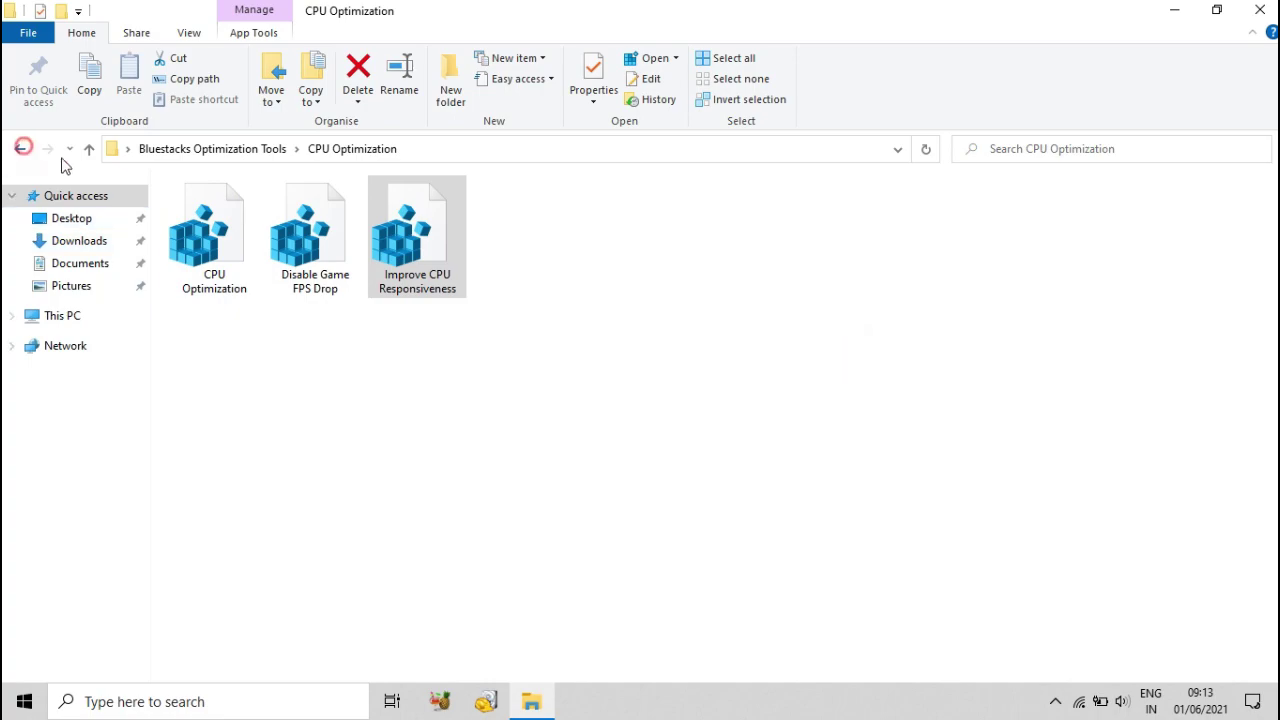
- Open the Emulator Boost folder in Bluestacks Optimization Tools and merge the Emulator Optimizations file into the registry
{"action": "left_click", "coordinate": [22, 148]}
{"action": "double_click", "coordinate": [311, 230]}
{"action": "left_click", "coordinate": [208, 257]}
{"action": "right_click", "coordinate": [208, 257]}
{"action": "left_click", "coordinate": [245, 263]}
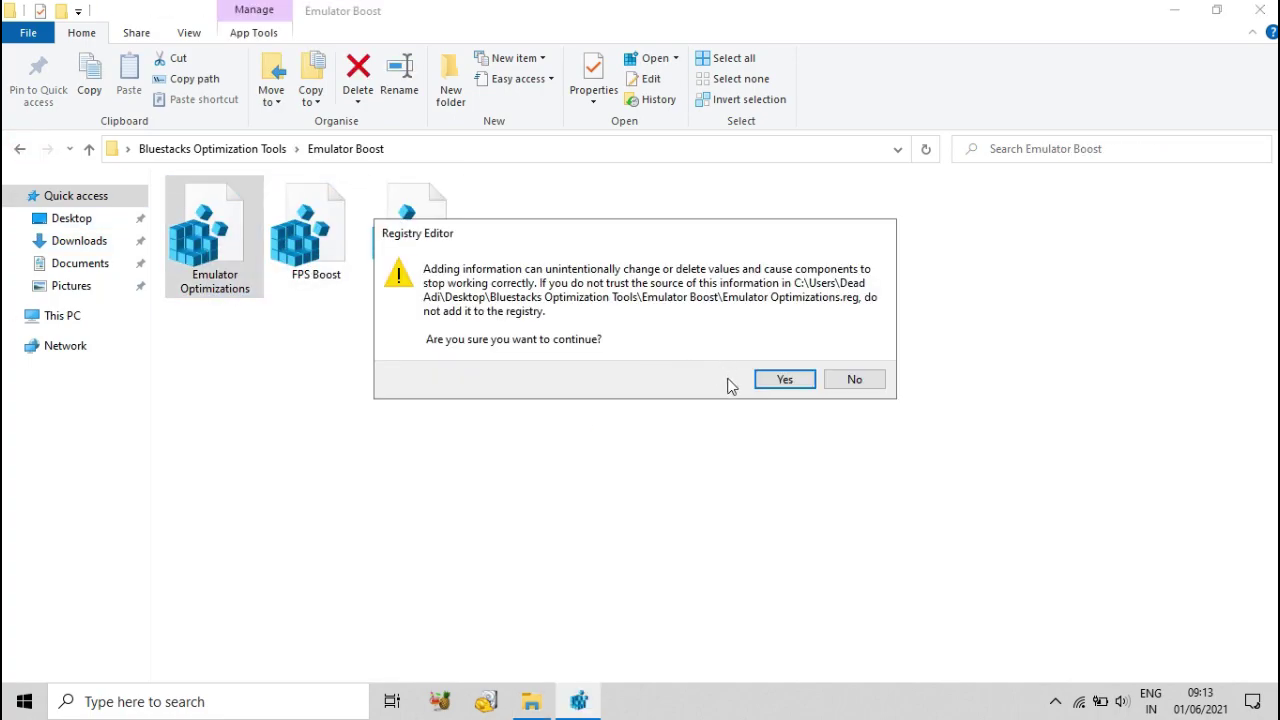
{"action": "left_click", "coordinate": [785, 381]}
{"action": "left_click", "coordinate": [850, 366]}
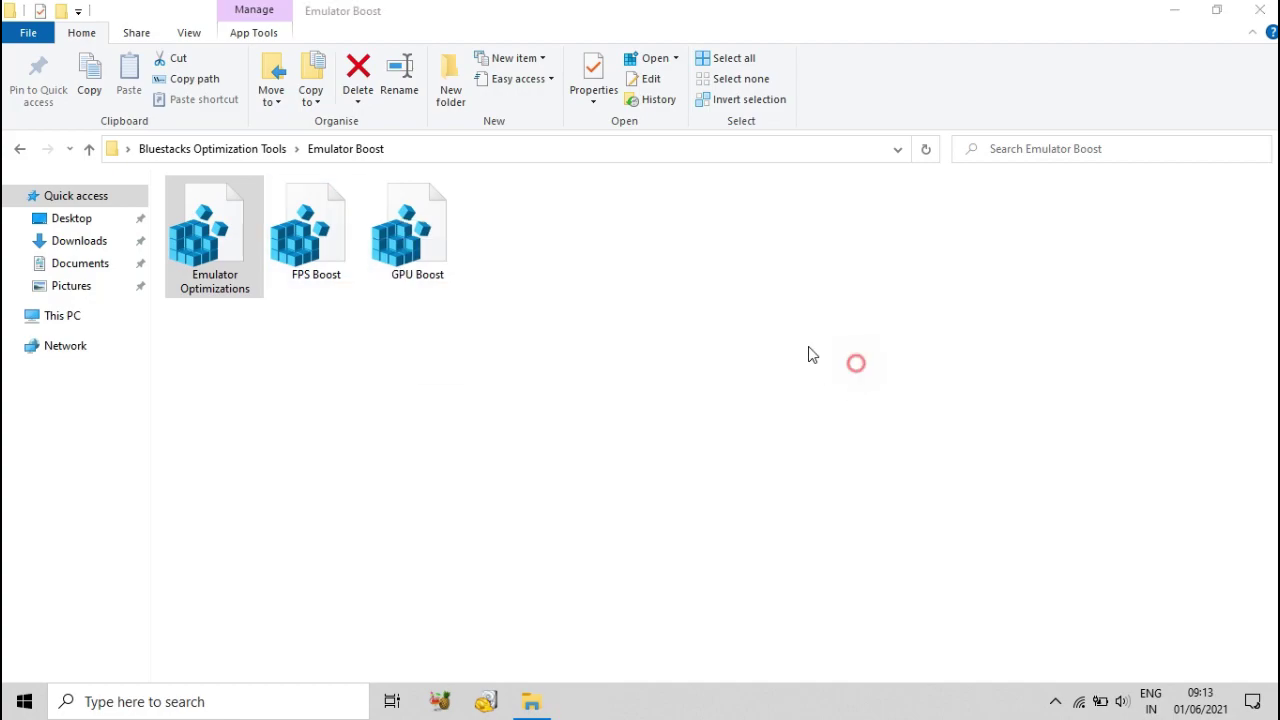
- Merge the FPS Boost file into the registry
{"action": "left_click", "coordinate": [283, 237]}
{"action": "right_click", "coordinate": [283, 237]}
{"action": "left_click", "coordinate": [305, 248]}
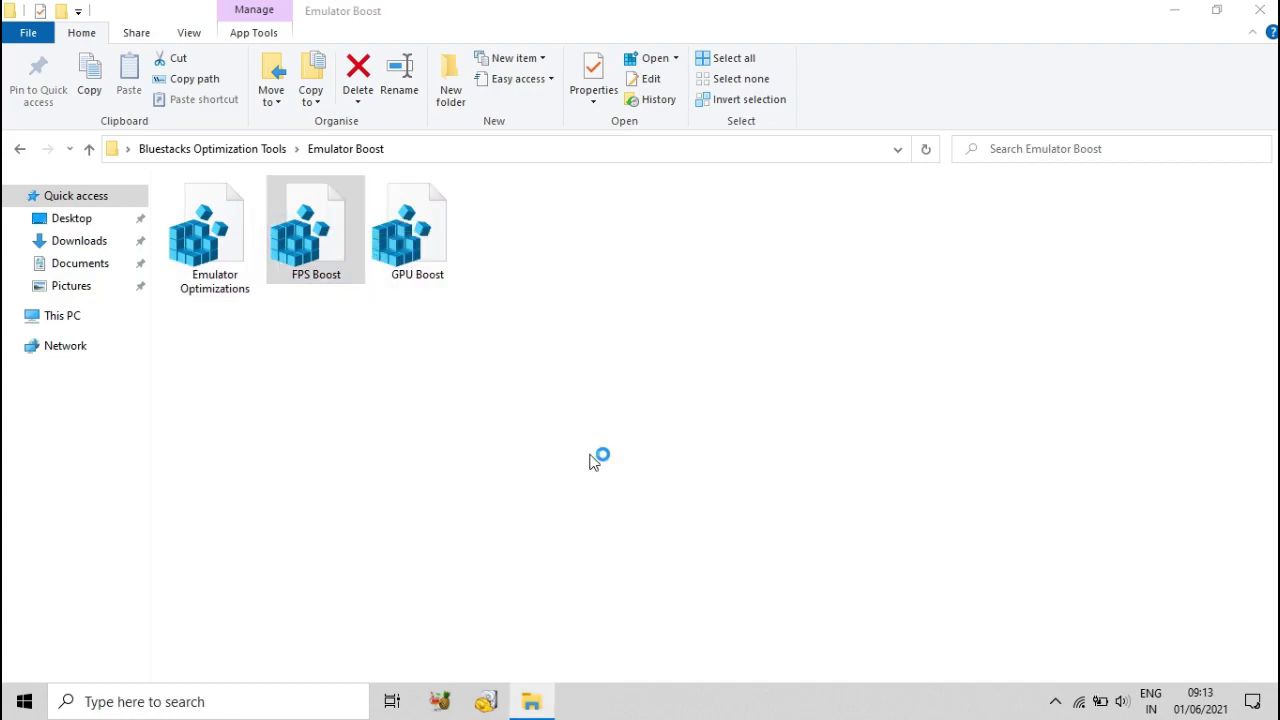
{"action": "left_click", "coordinate": [773, 385]}
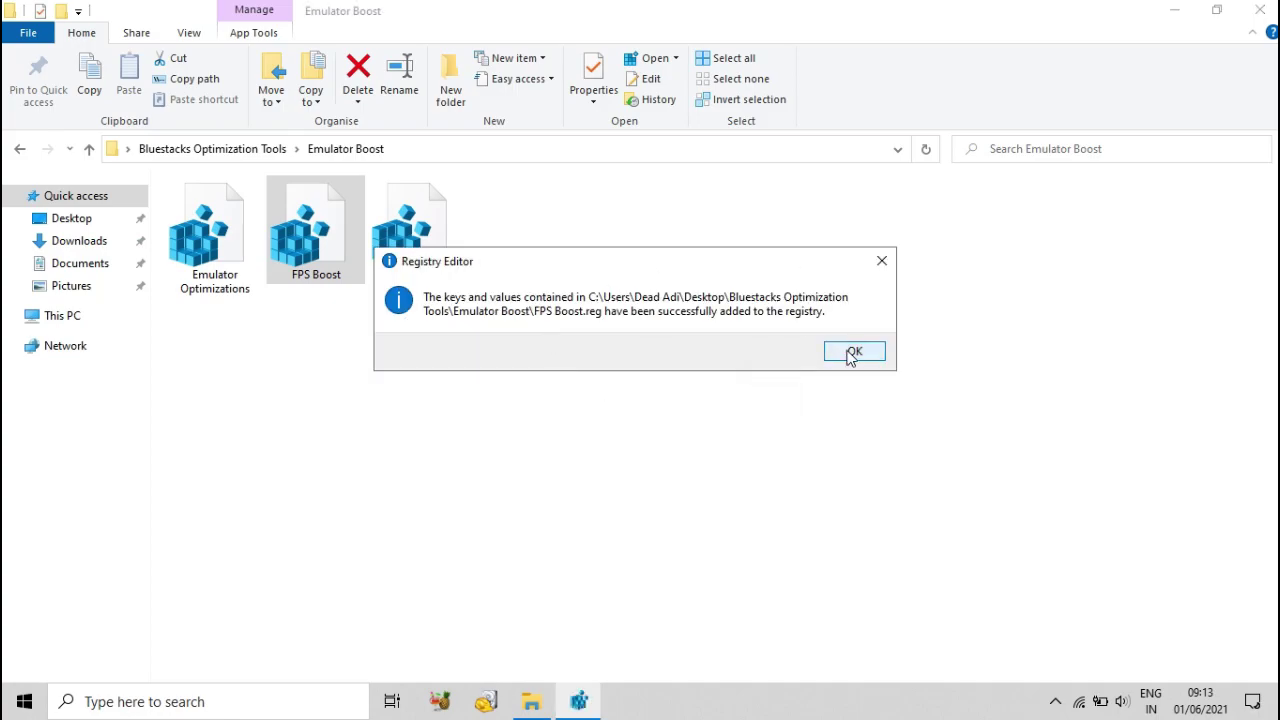
{"action": "left_click", "coordinate": [853, 352]}
- Merge the GPU Boost file into the registry and refresh the Emulator Boost folder
{"action": "left_click", "coordinate": [420, 240]}
{"action": "right_click", "coordinate": [428, 238]}
{"action": "left_click", "coordinate": [462, 248]}
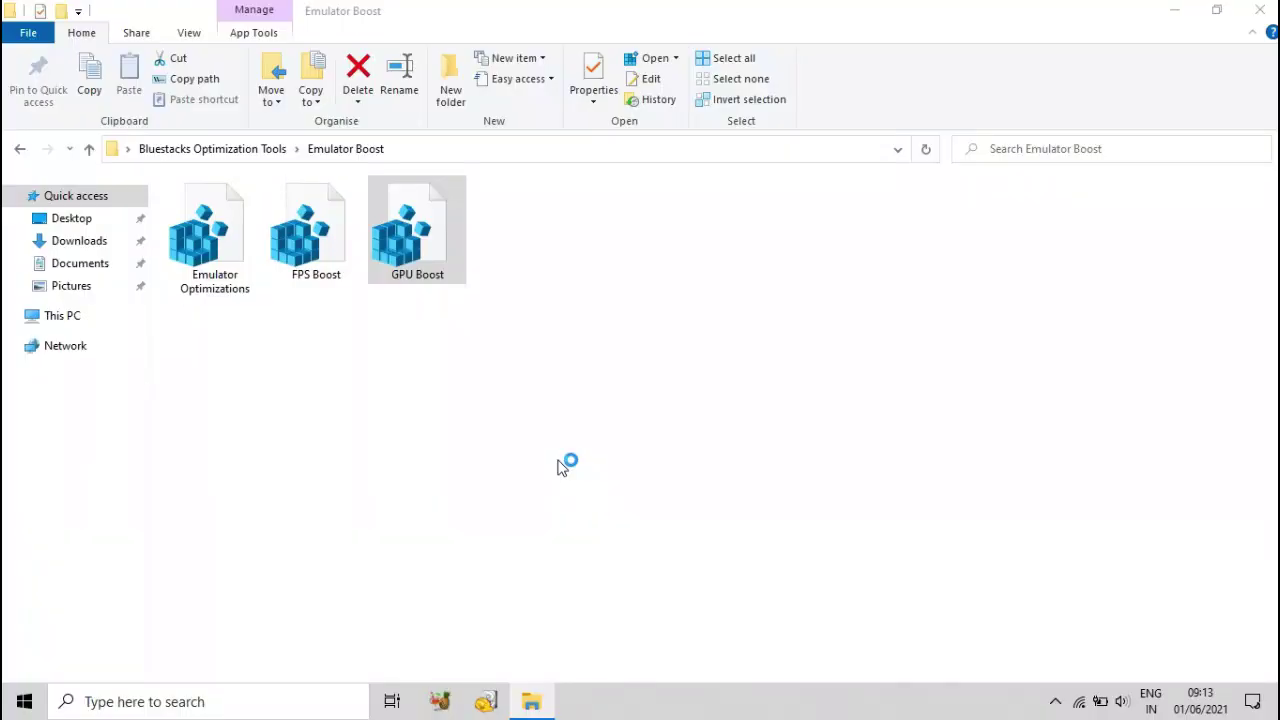
{"action": "left_click", "coordinate": [779, 384]}
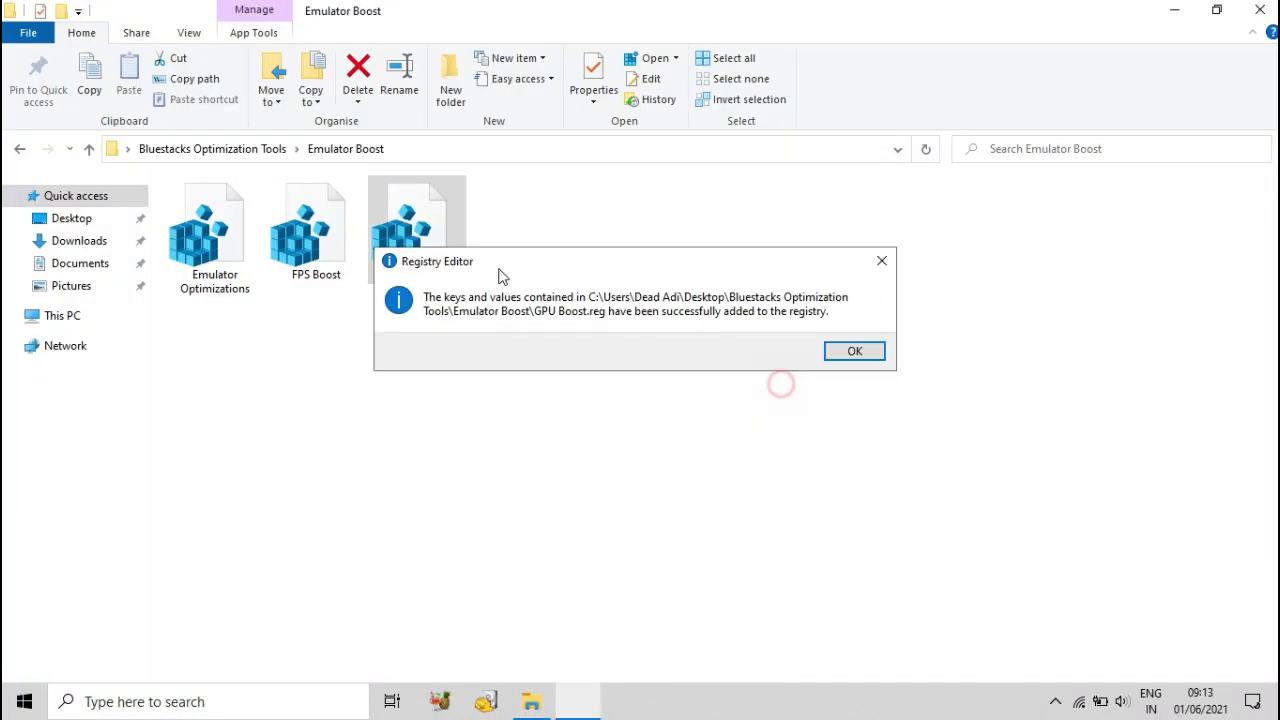
{"action": "left_click", "coordinate": [853, 352]}
{"action": "left_click", "coordinate": [626, 311]}
{"action": "right_click", "coordinate": [626, 308]}
{"action": "left_click", "coordinate": [680, 383]}
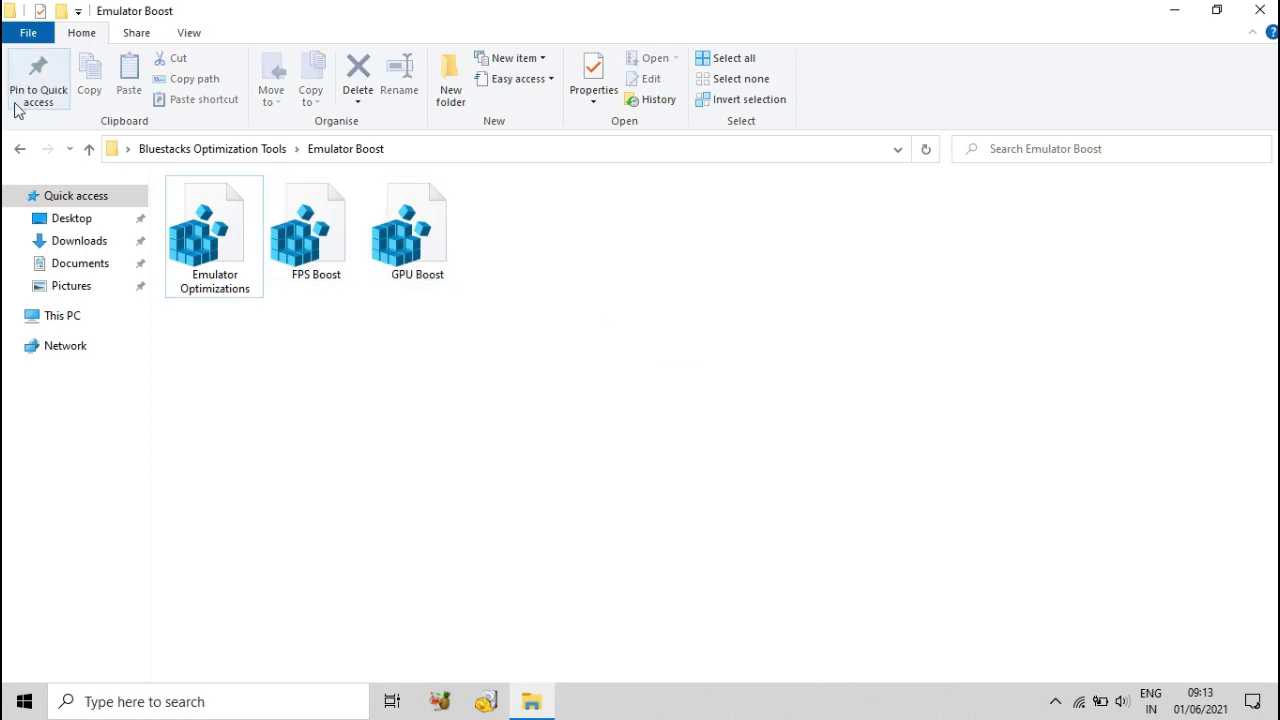
- Open the Ultimate performance Code text file from the parent folder and copy its powercfg command line
{"action": "left_click", "coordinate": [20, 149]}
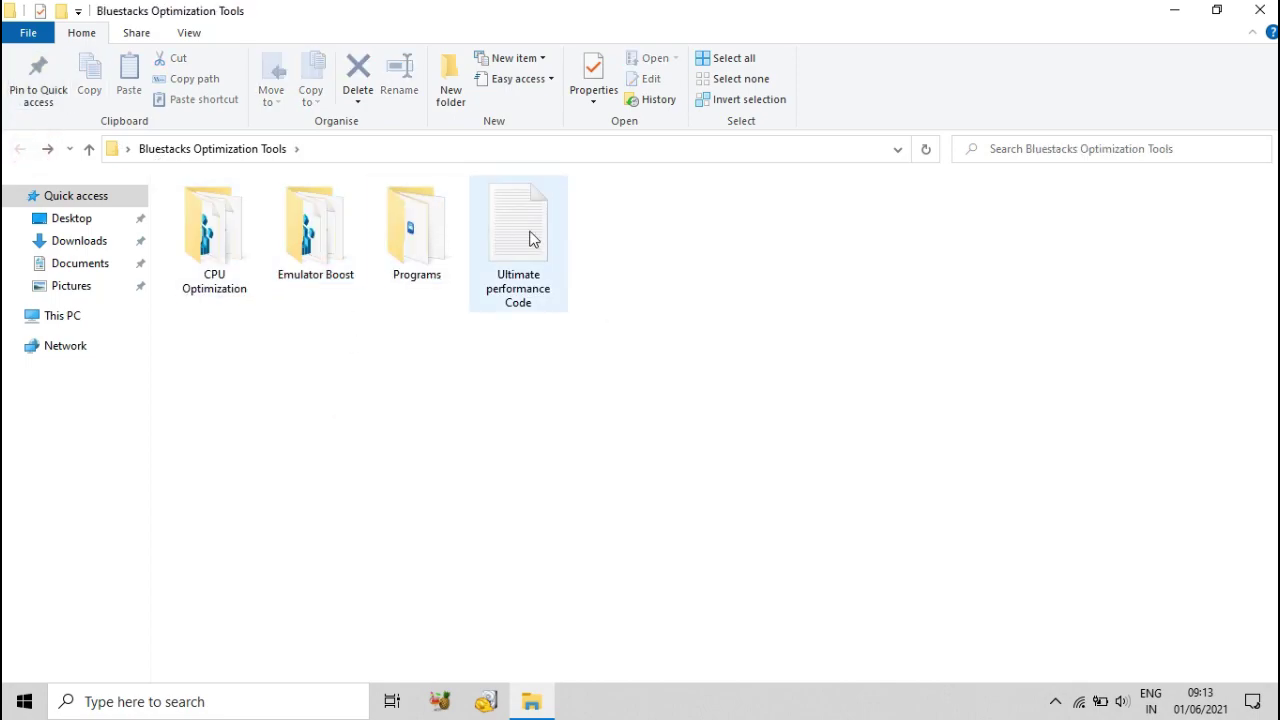
{"action": "left_click", "coordinate": [530, 237]}
{"action": "right_click", "coordinate": [527, 231]}
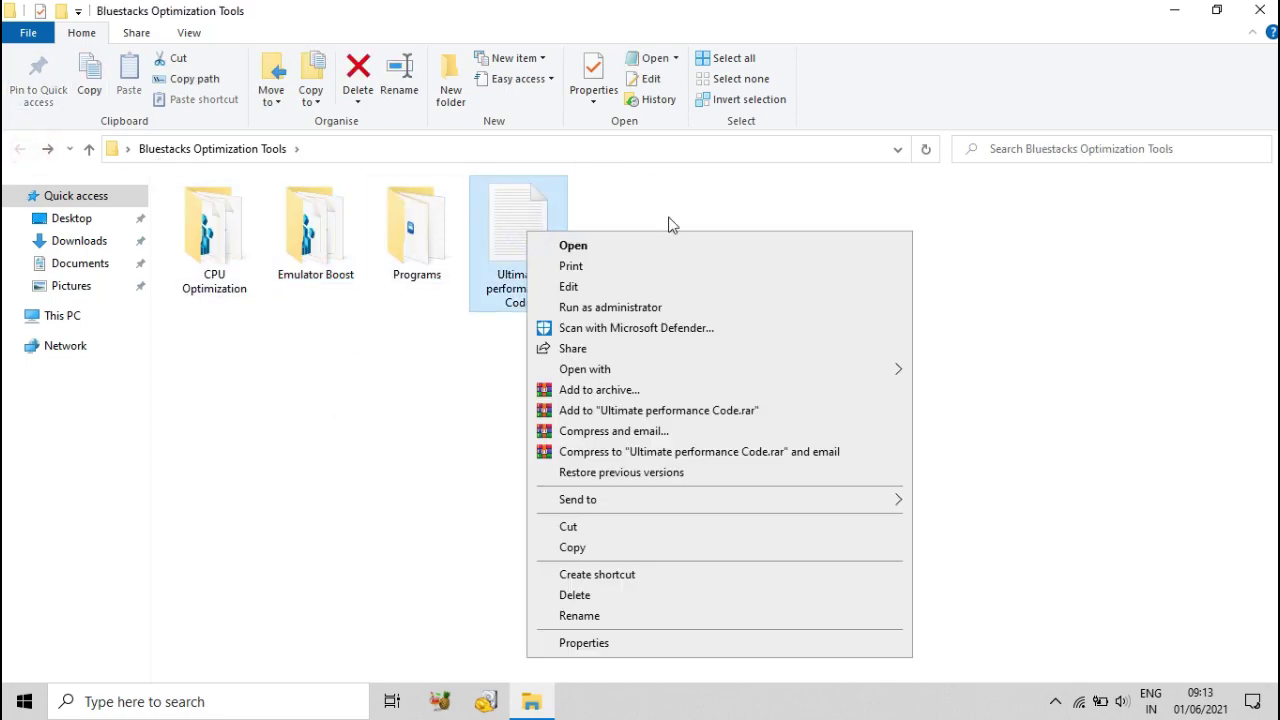
{"action": "left_click", "coordinate": [574, 245]}
{"action": "left_click_drag", "start_coordinate": [38, 114], "coordinate": [544, 142]}
{"action": "left_click", "coordinate": [371, 219]}
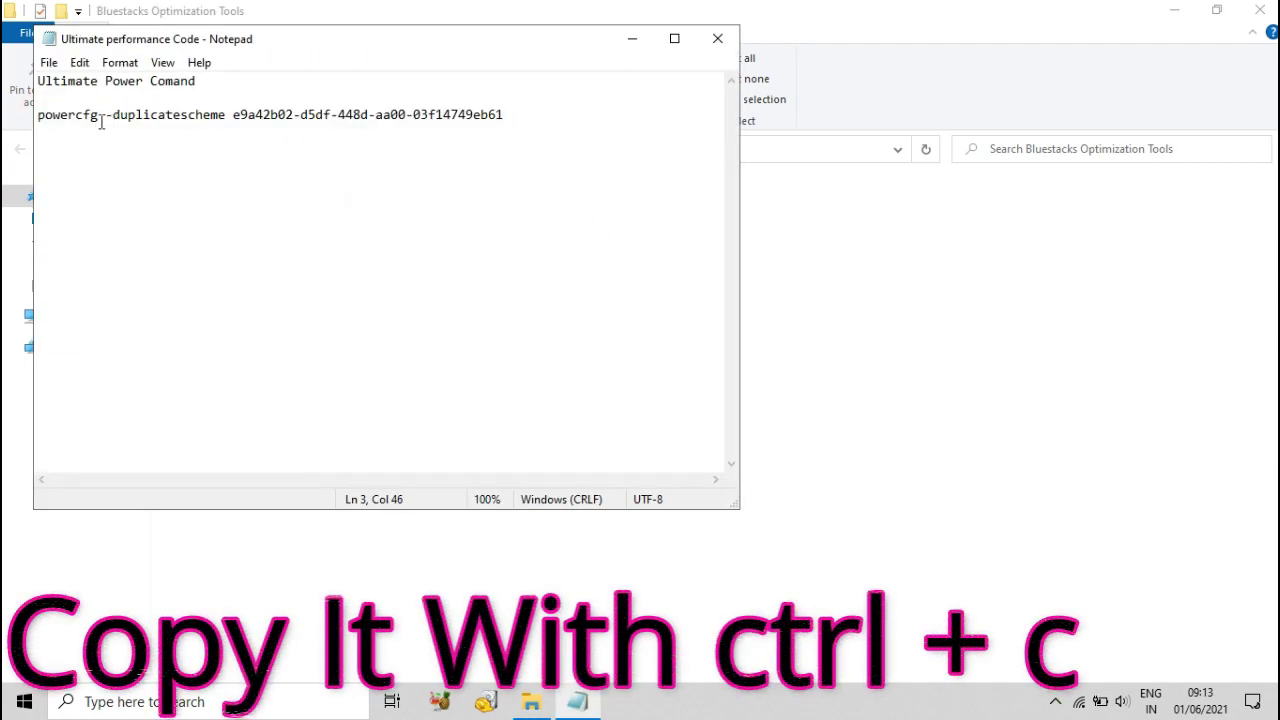
{"action": "left_click", "coordinate": [632, 47]}
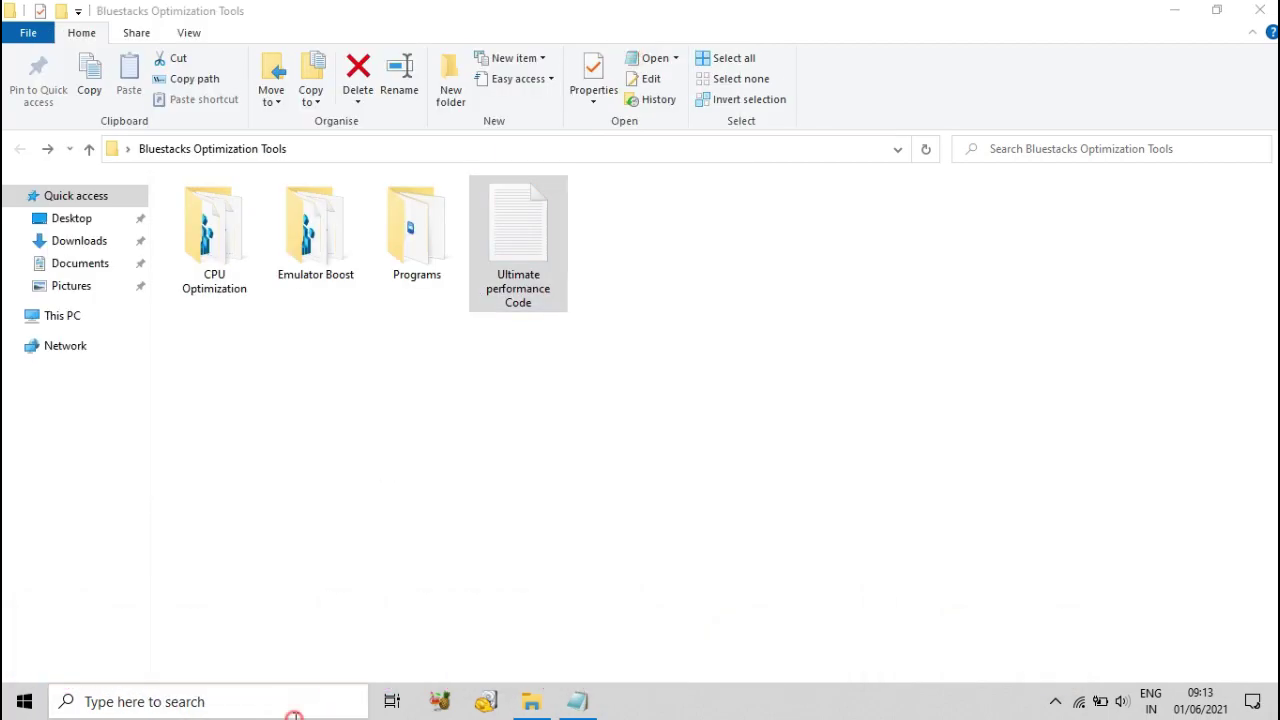
- Find Command Prompt with the search term cmd and run it as administrator
{"action": "key", "text": "super+s"}
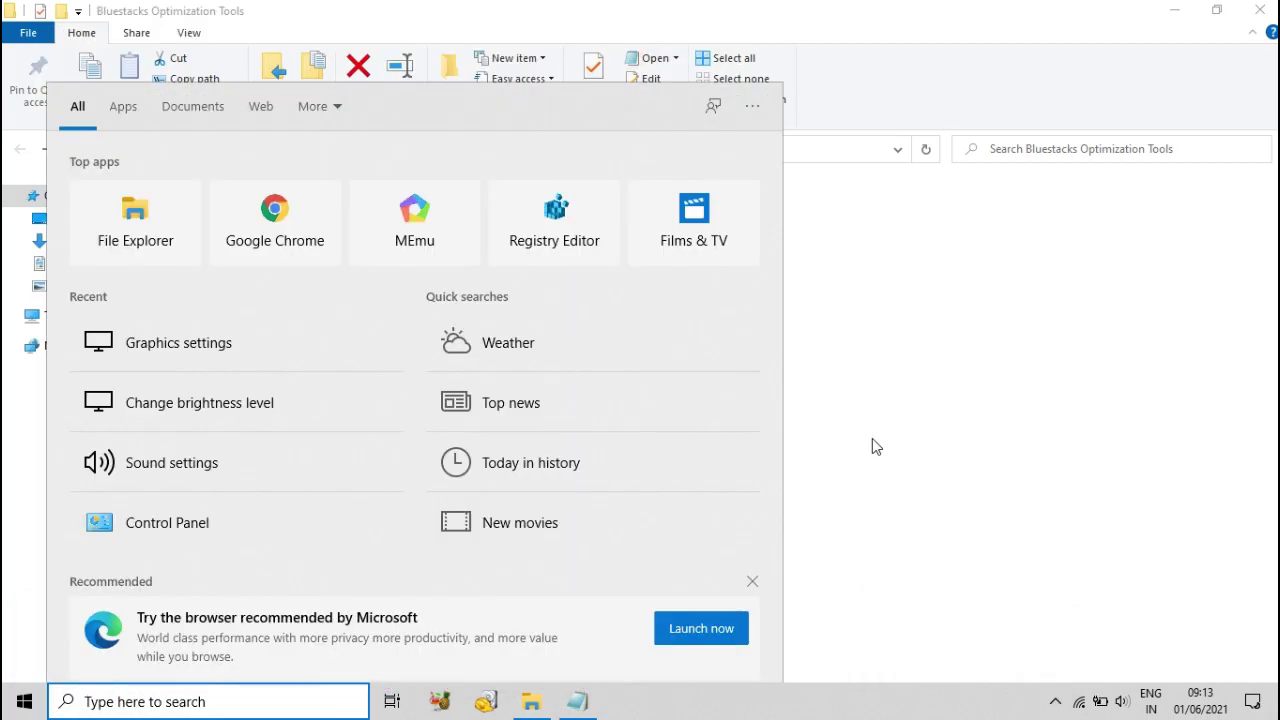
{"action": "type", "text": "cmd"}
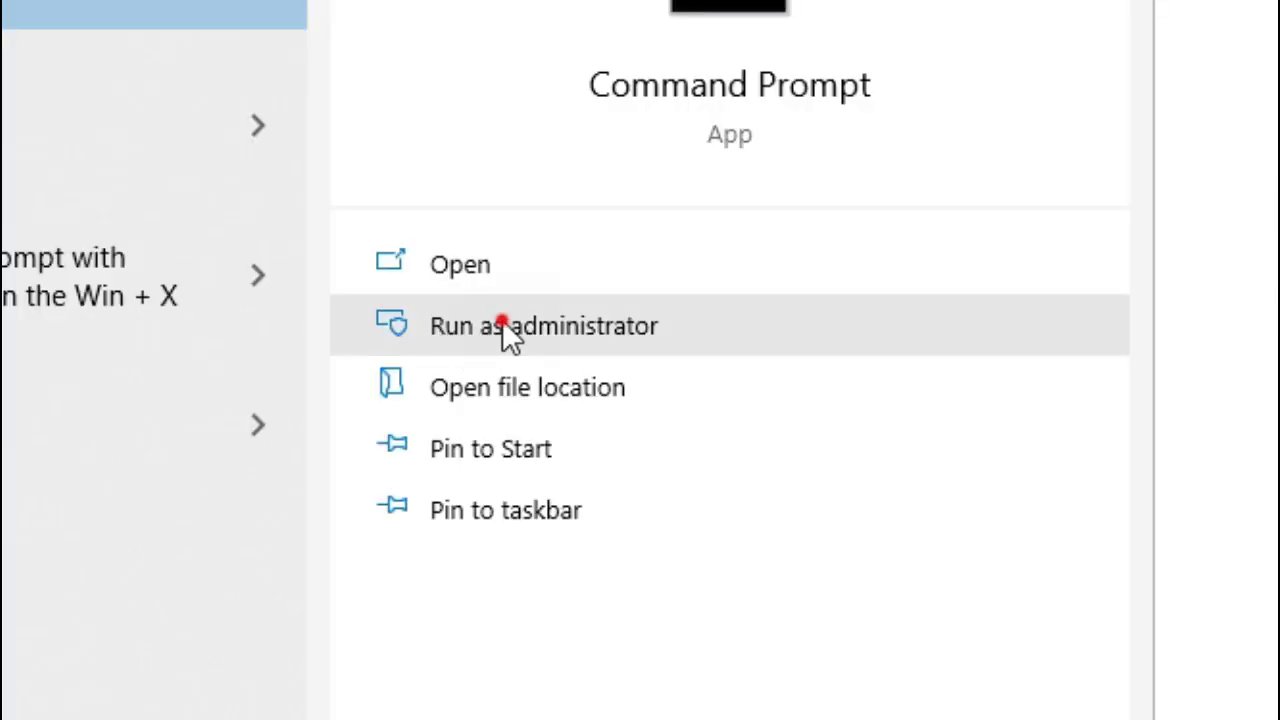
{"action": "left_click", "coordinate": [934, 15]}
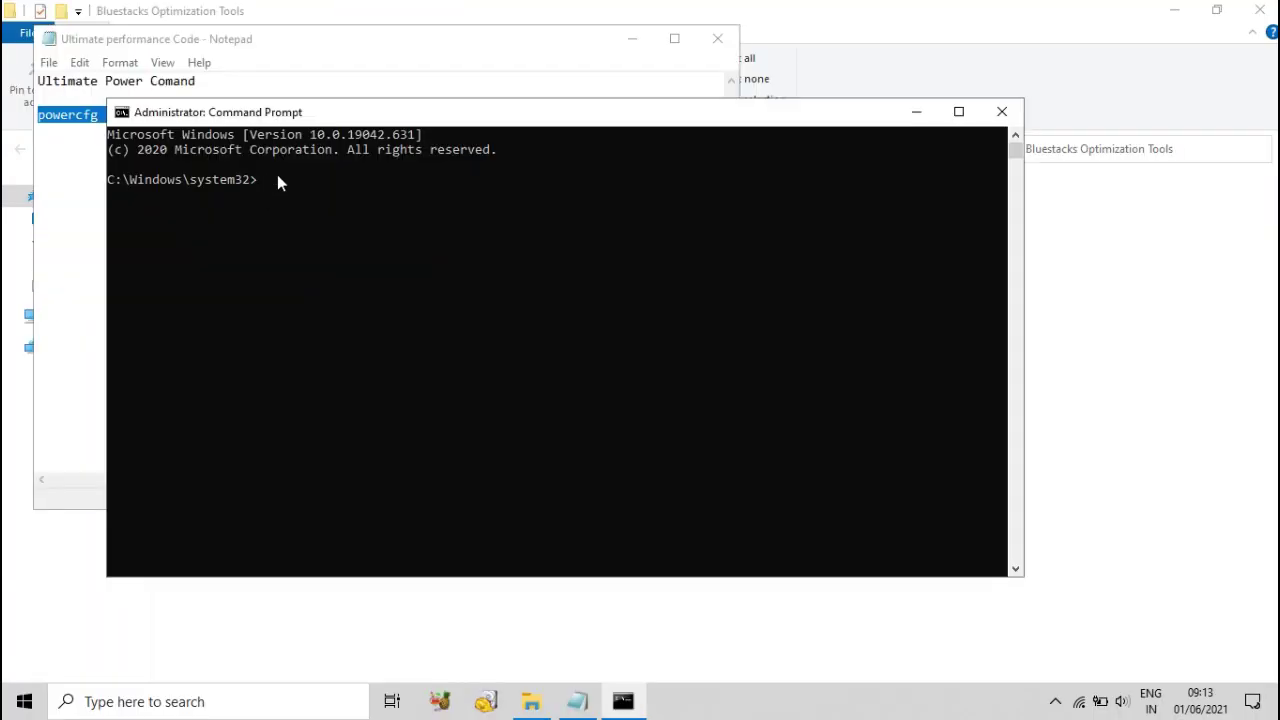
- Run powercfg -duplicatescheme e9a42b02-d5df-448d-aa00-03f14749eb61, close Command Prompt, the text file and the folder, and refresh the desktop
{"action": "type", "text": "powercfg -duplicatescheme e9a42b02-d5df-448d-aa00-03f14749eb61"}
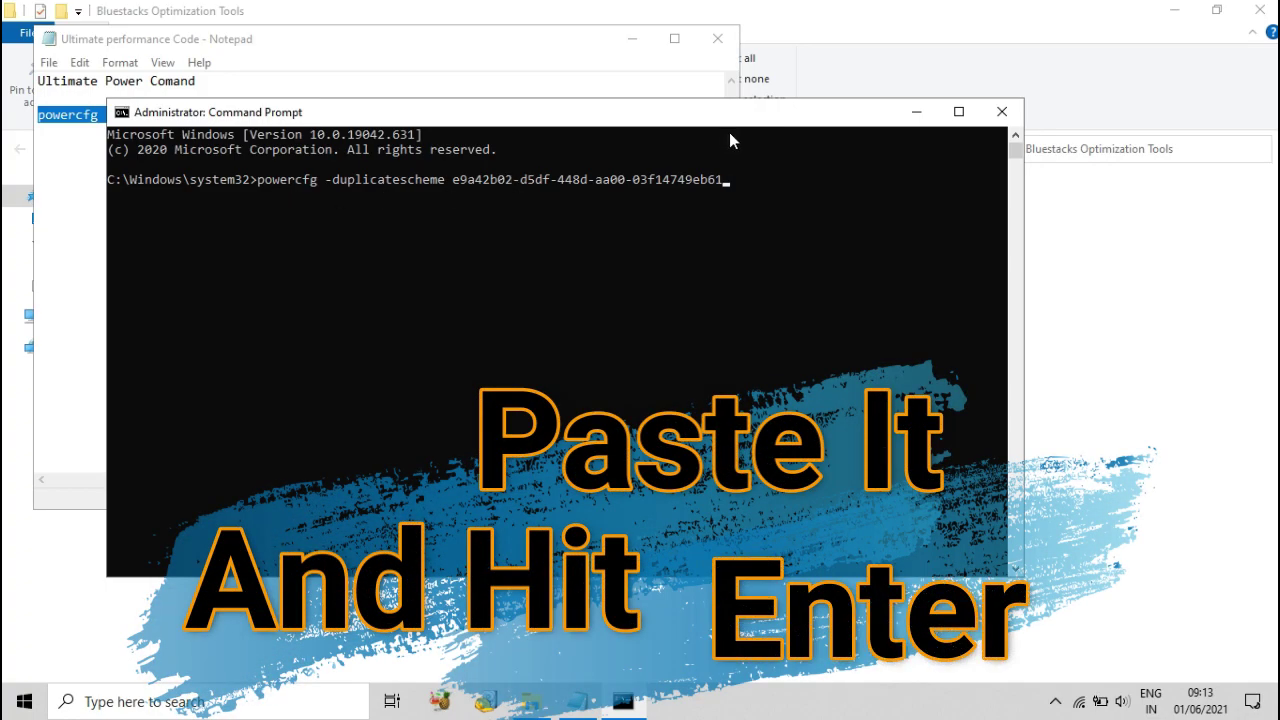
{"action": "left_click", "coordinate": [998, 112]}
{"action": "left_click", "coordinate": [718, 39]}
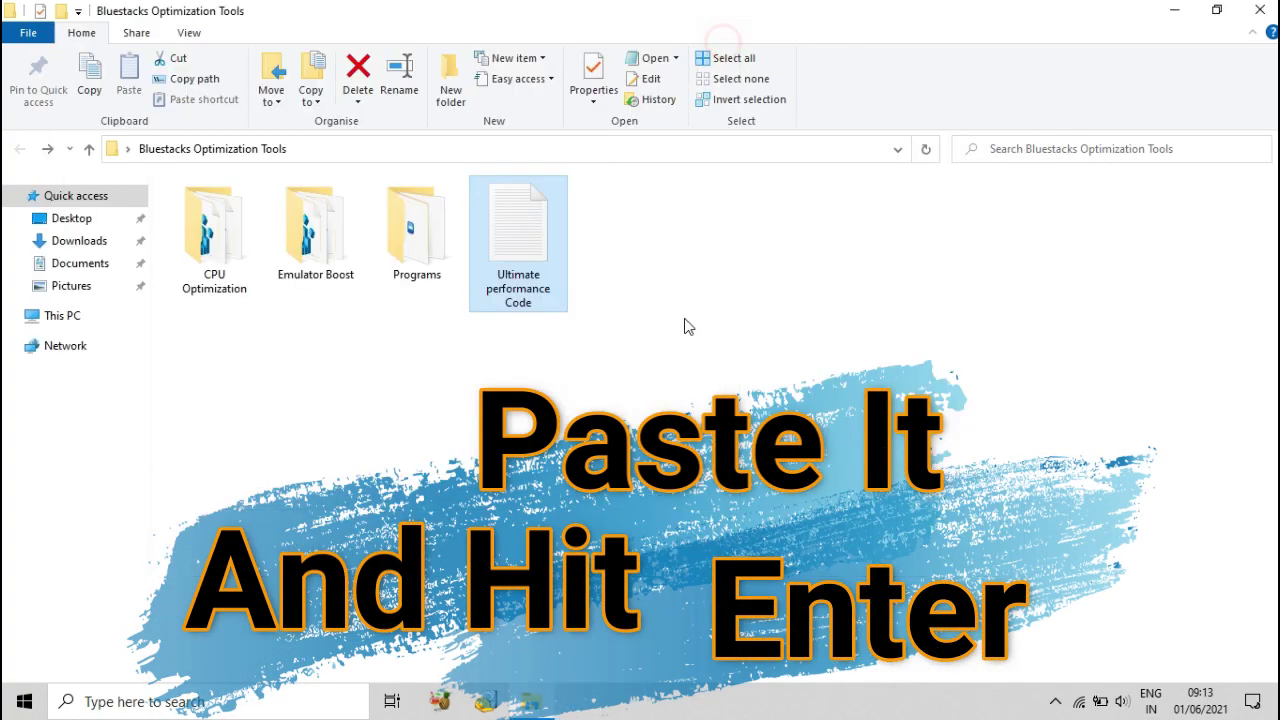
{"action": "left_click", "coordinate": [1260, 10]}
{"action": "right_click", "coordinate": [818, 140]}
{"action": "left_click", "coordinate": [899, 203]}
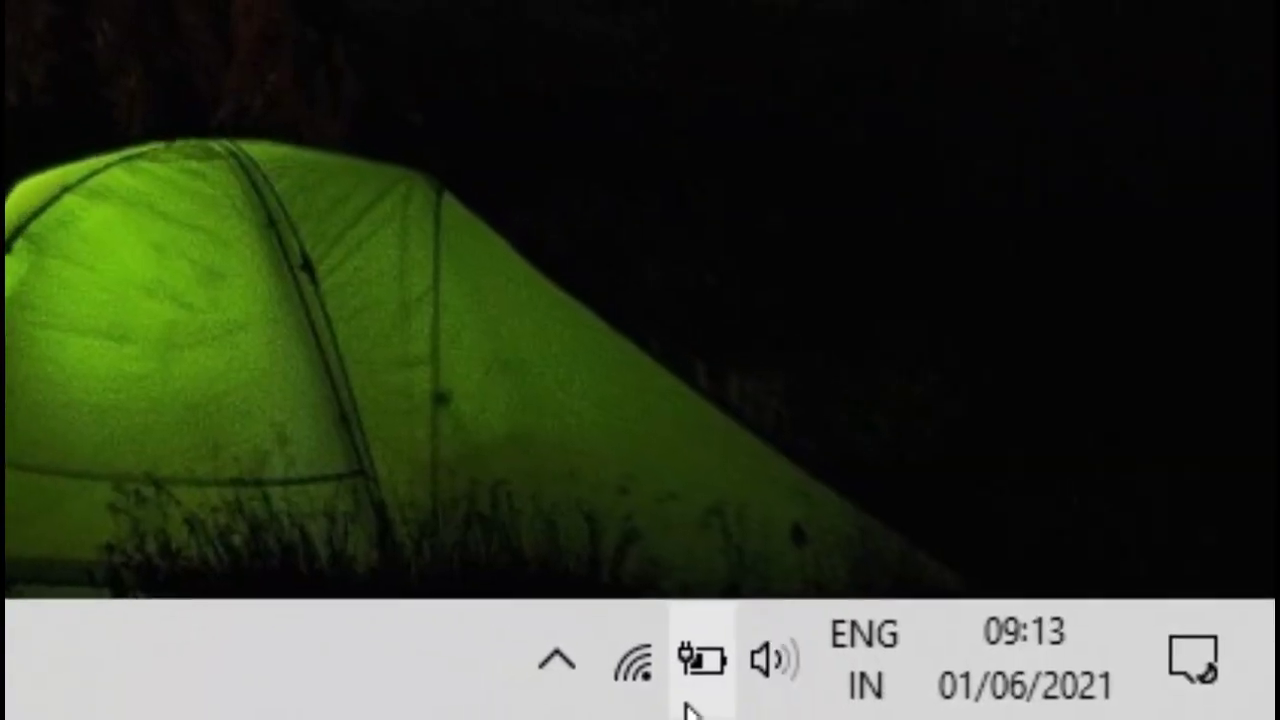
- Open the Windows Power Options and bring up the plan settings of the Ultimate Performance plan
{"action": "right_click", "coordinate": [1100, 701]}
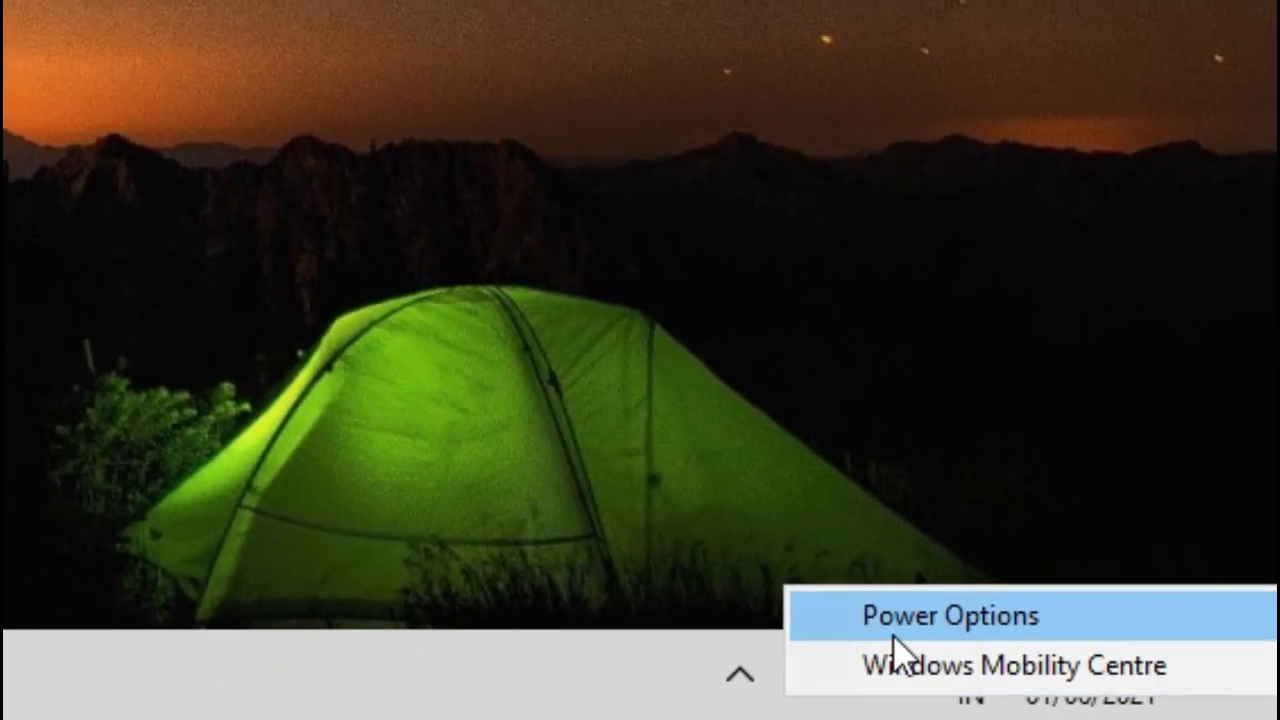
{"action": "left_click", "coordinate": [895, 628]}
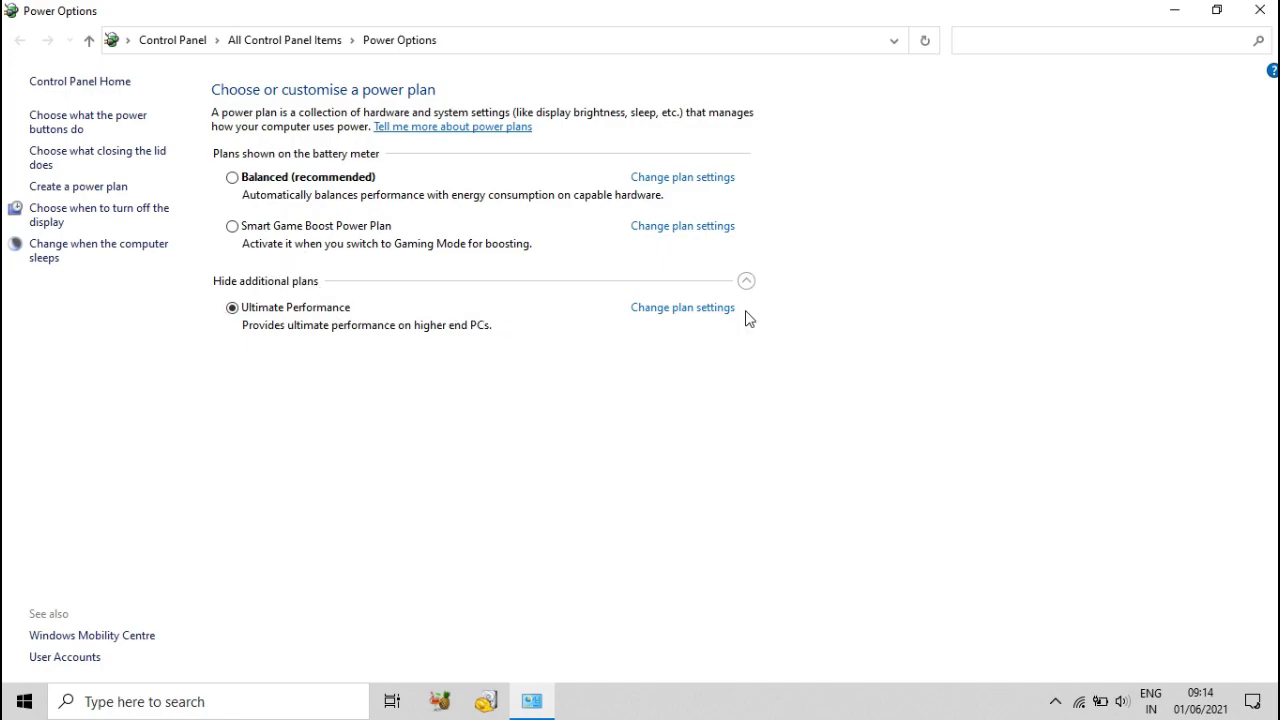
{"action": "left_click", "coordinate": [1252, 702]}
{"action": "left_click_drag", "start_coordinate": [1207, 630], "coordinate": [994, 630]}
{"action": "left_click", "coordinate": [667, 514]}
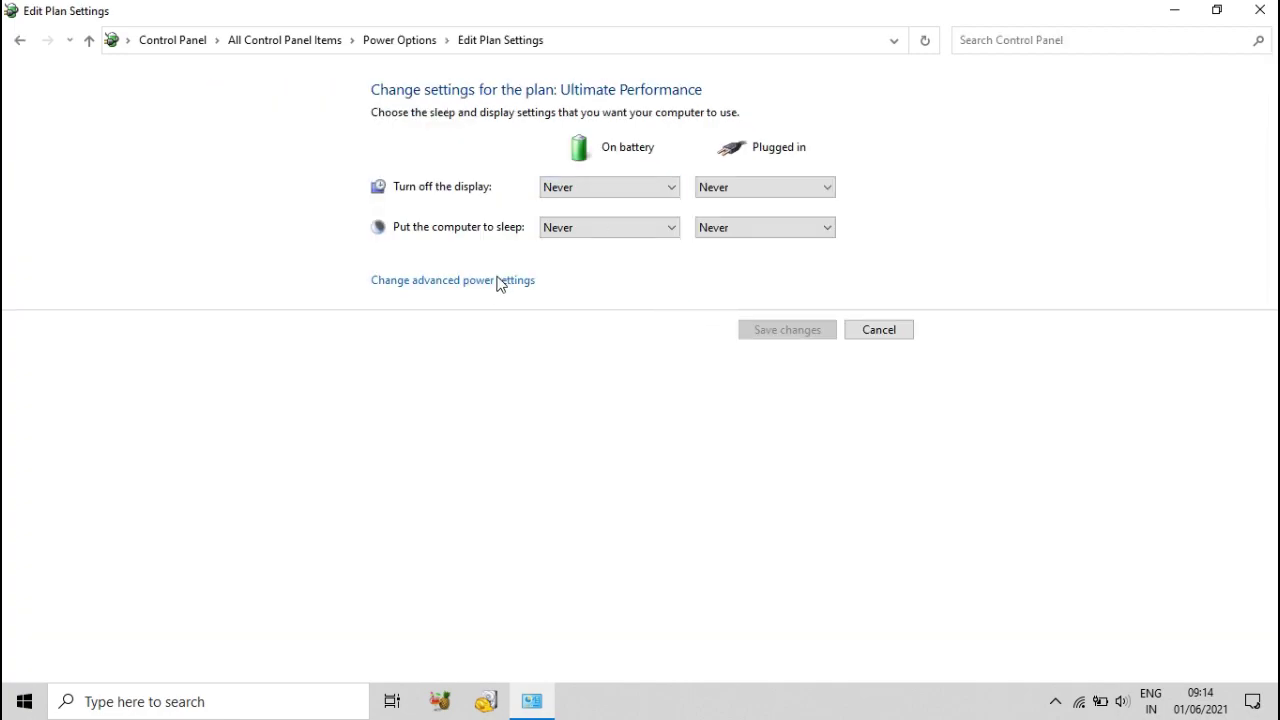
- Open the advanced power settings and select the active Ultimate Performance plan for customising
{"action": "left_click", "coordinate": [494, 284]}
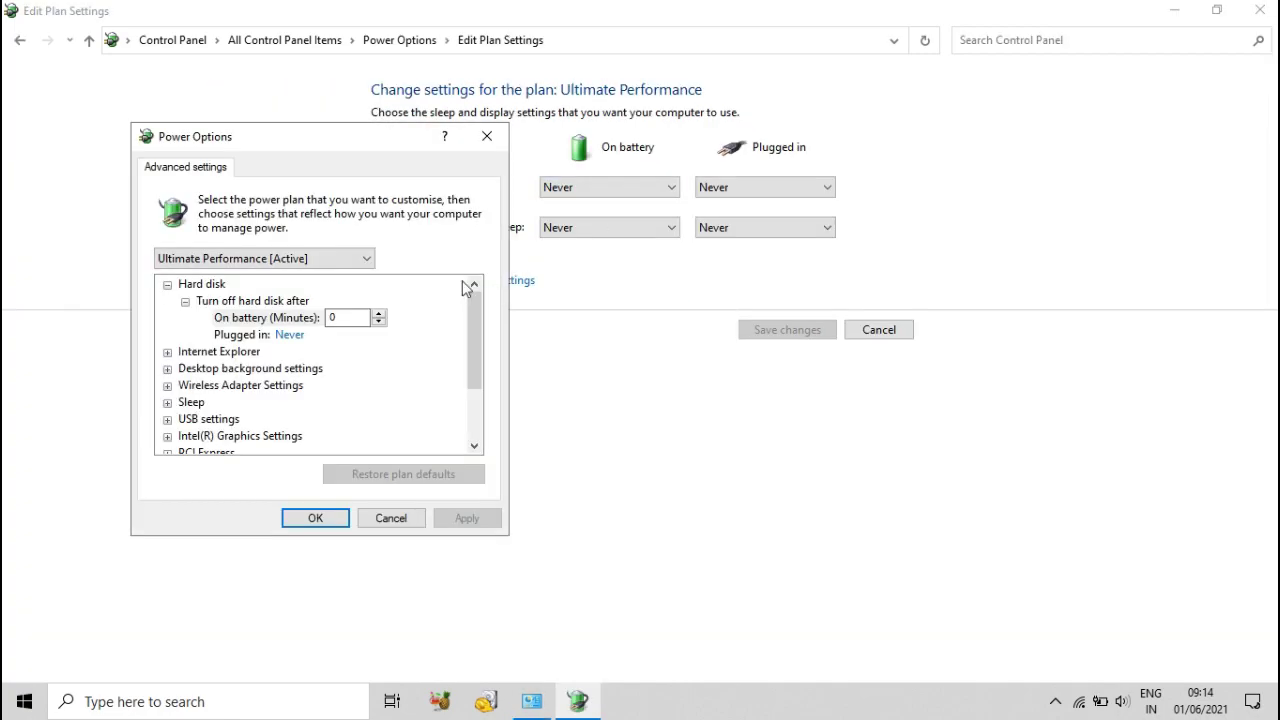
{"action": "left_click", "coordinate": [262, 258]}
{"action": "left_click", "coordinate": [228, 303]}
{"action": "scroll", "coordinate": [189, 395], "scroll_direction": "down", "scroll_amount": 2}
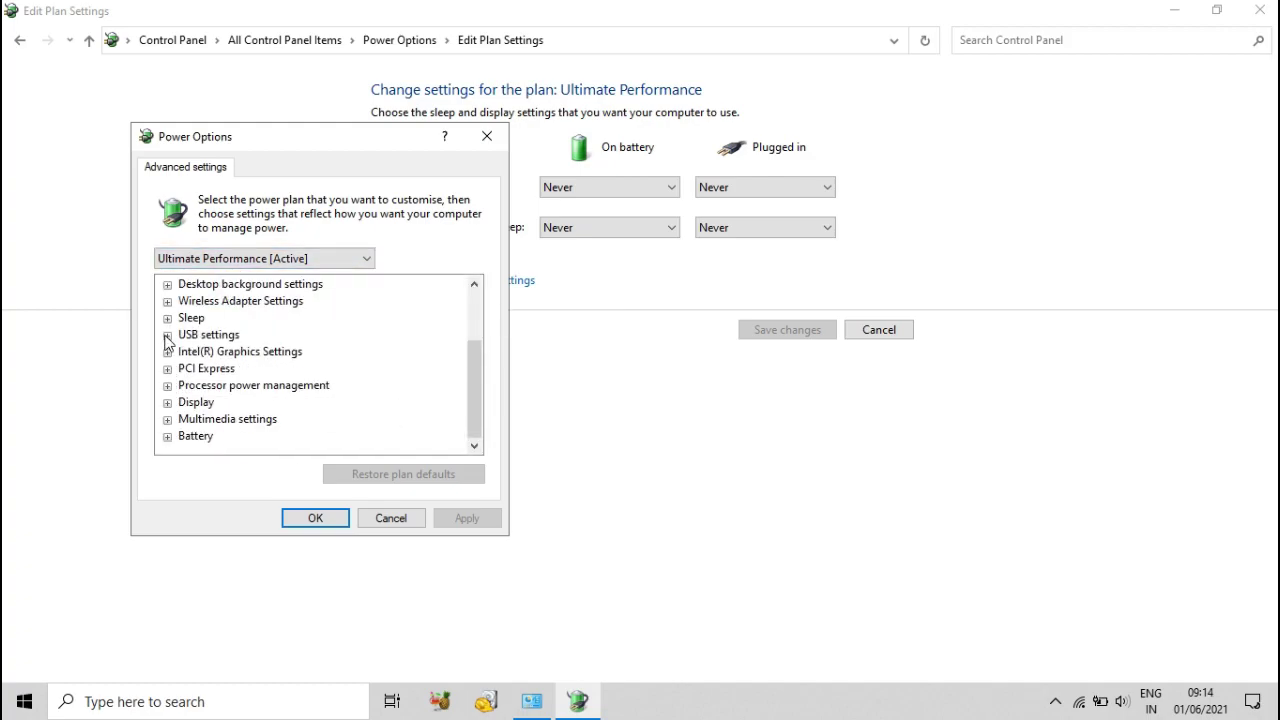
- Set the Intel(R) Graphics Power Plan to Maximum Performance for both On battery and Plugged in
{"action": "left_click", "coordinate": [167, 352]}
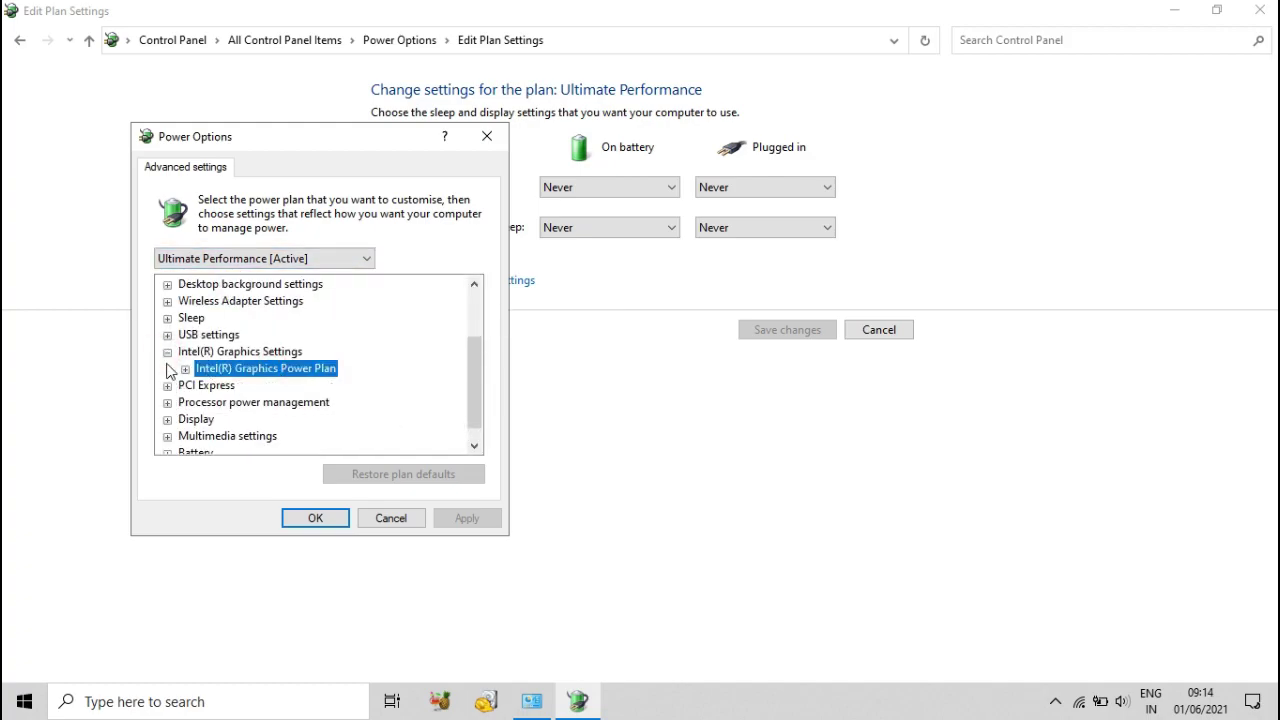
{"action": "left_click", "coordinate": [185, 369]}
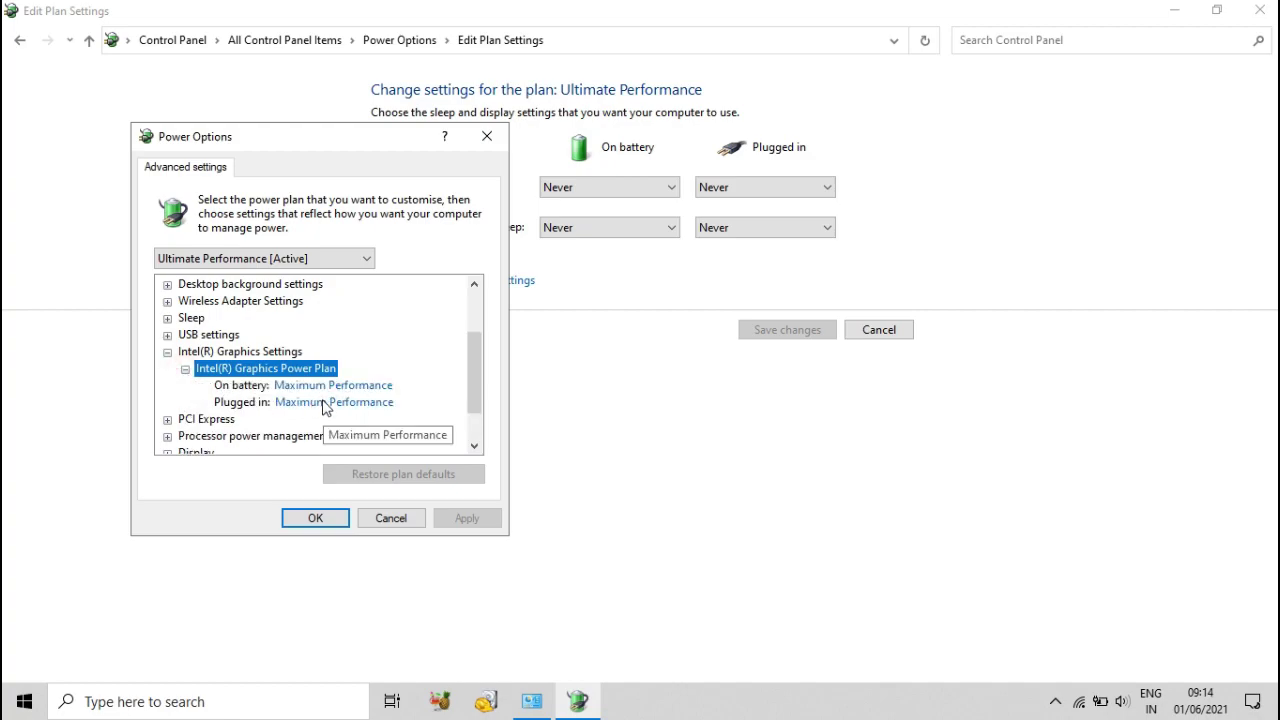
{"action": "left_click", "coordinate": [340, 385]}
{"action": "left_click", "coordinate": [343, 385]}
{"action": "left_click", "coordinate": [350, 428]}
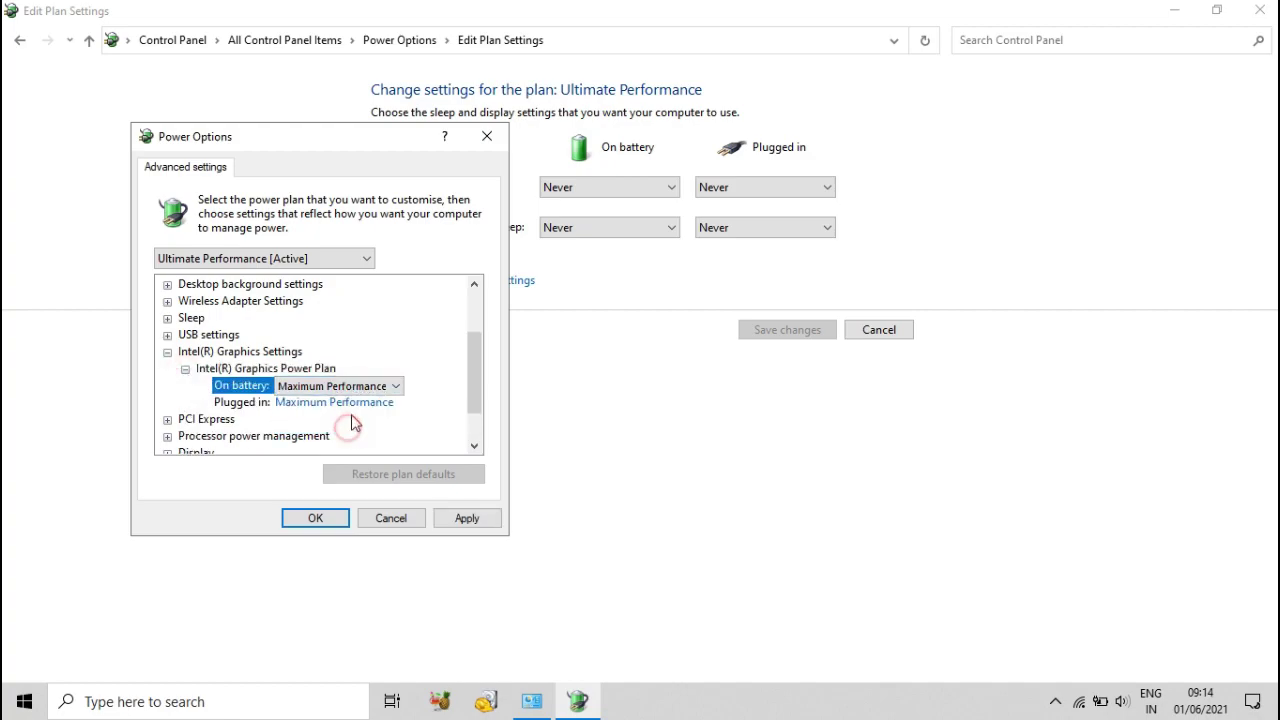
{"action": "left_click", "coordinate": [356, 403]}
{"action": "left_click", "coordinate": [362, 403]}
{"action": "left_click", "coordinate": [355, 445]}
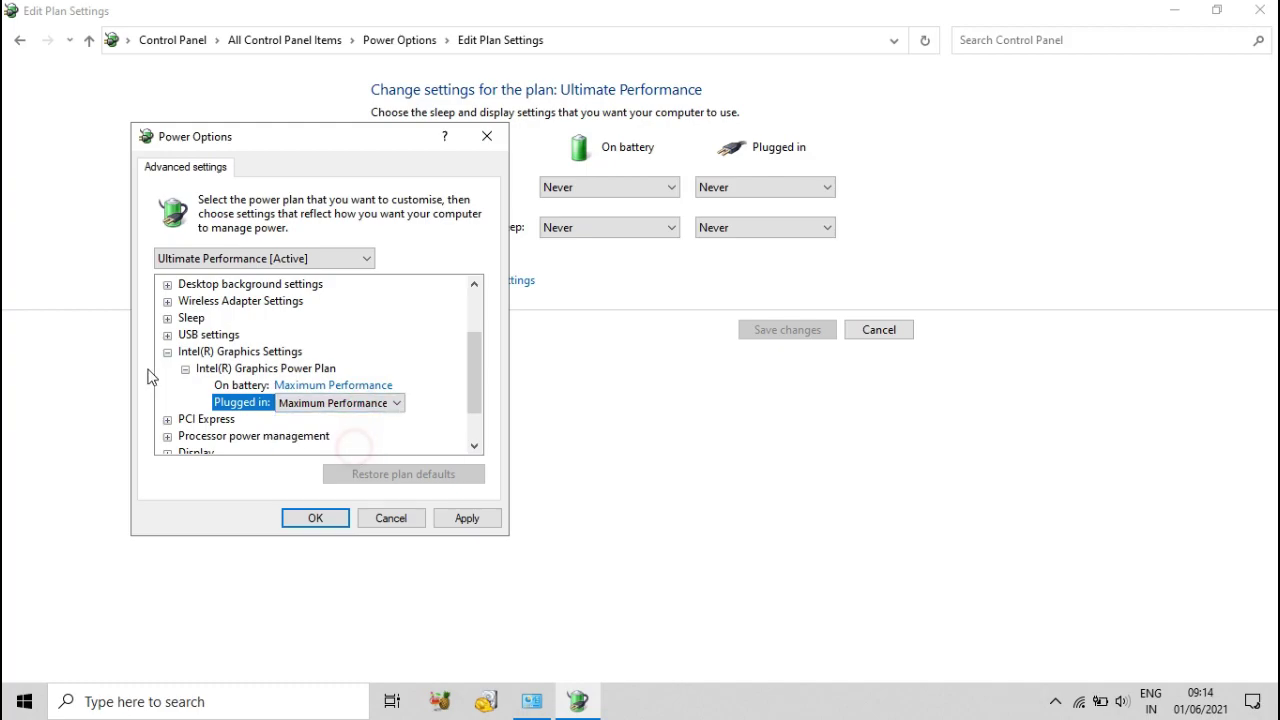
- Apply and confirm the advanced power settings, close the plan settings window and refresh the desktop
{"action": "left_click", "coordinate": [185, 369]}
{"action": "scroll", "coordinate": [300, 425], "scroll_direction": "up", "scroll_amount": 2}
{"action": "scroll", "coordinate": [340, 430], "scroll_direction": "down", "scroll_amount": 2}
{"action": "scroll", "coordinate": [370, 432], "scroll_direction": "up", "scroll_amount": 2}
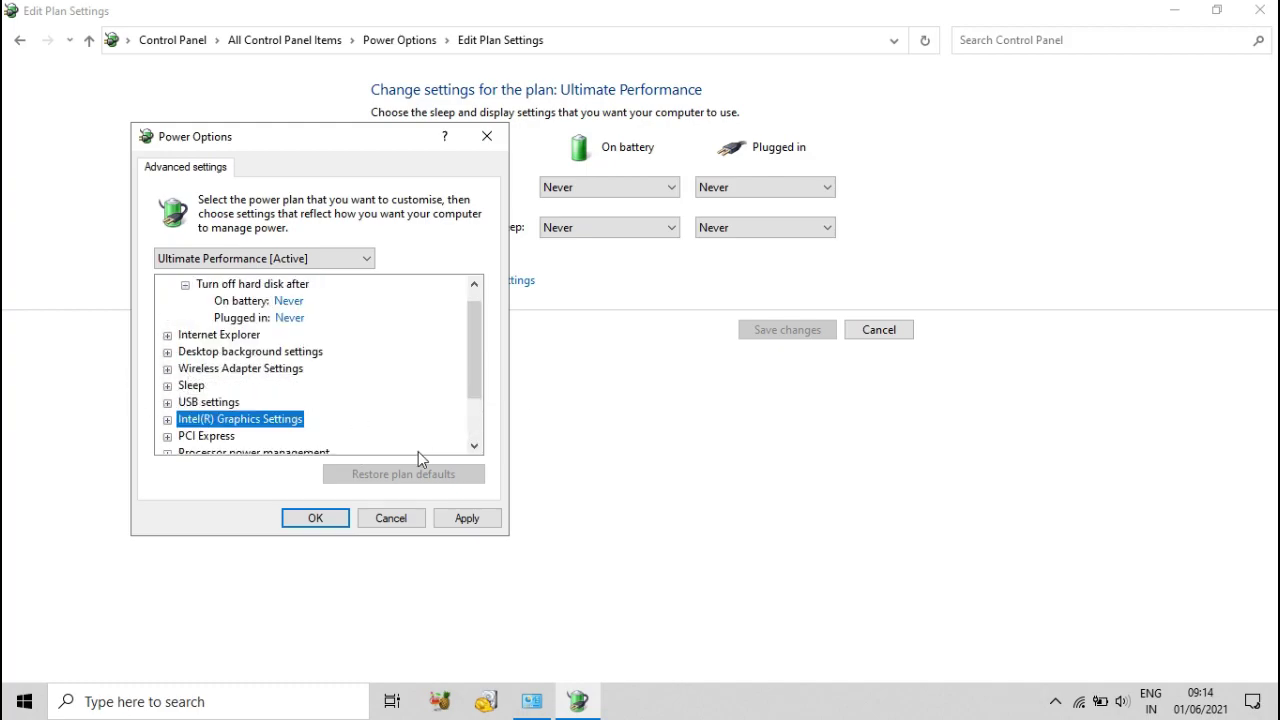
{"action": "left_click", "coordinate": [467, 519]}
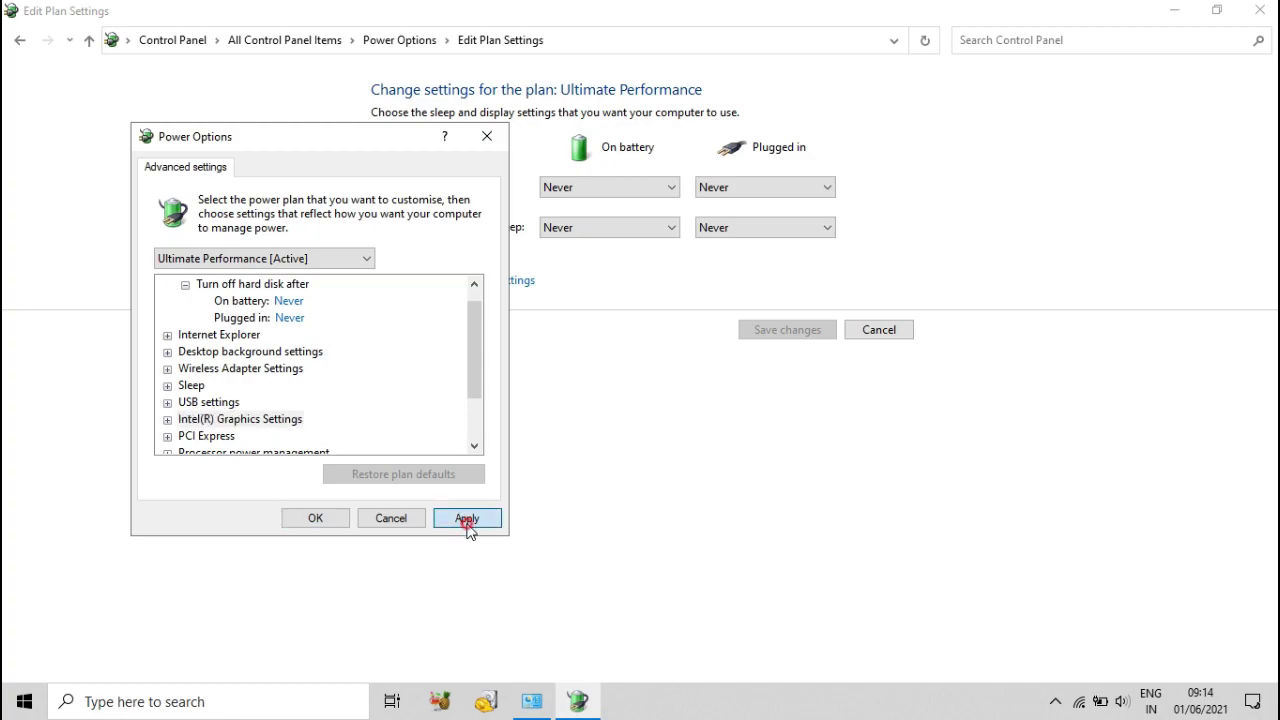
{"action": "left_click", "coordinate": [318, 518]}
{"action": "left_click", "coordinate": [1259, 10]}
{"action": "right_click", "coordinate": [668, 130]}
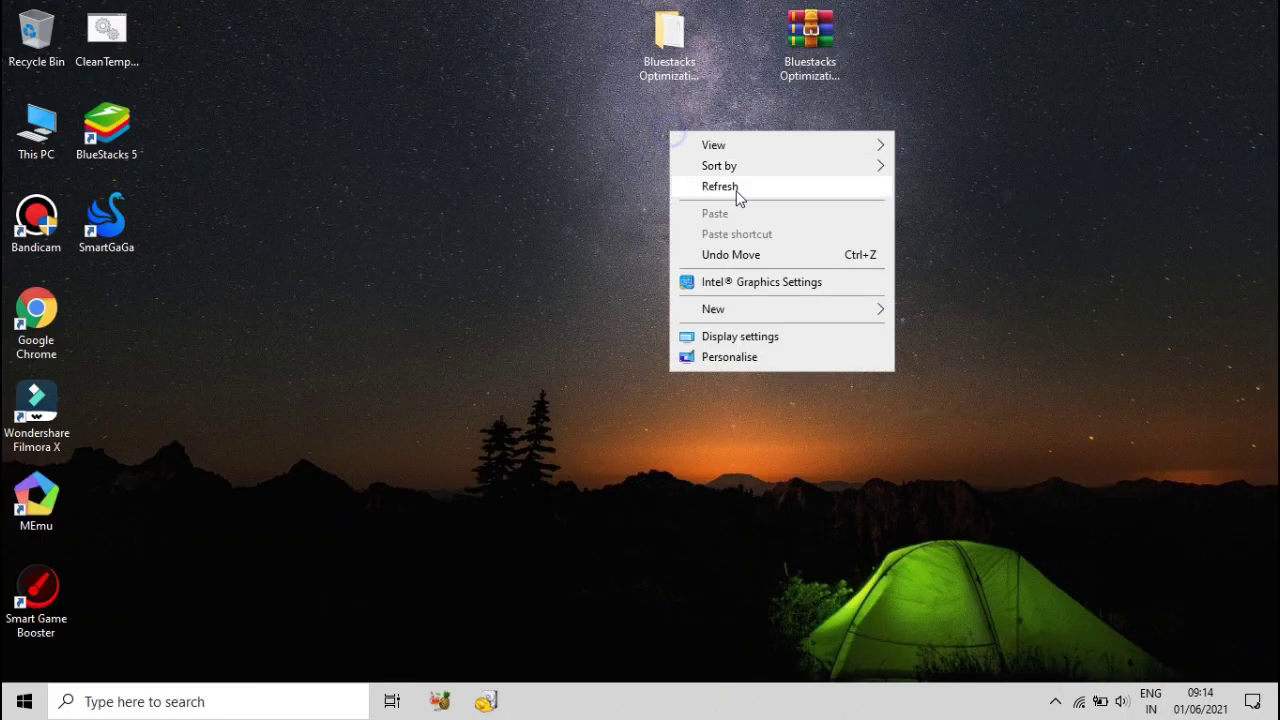
{"action": "left_click", "coordinate": [735, 190]}
- Open the Programs folder inside Bluestacks Optimization Tools, show its files as large icons and refresh it
{"action": "double_click", "coordinate": [690, 48]}
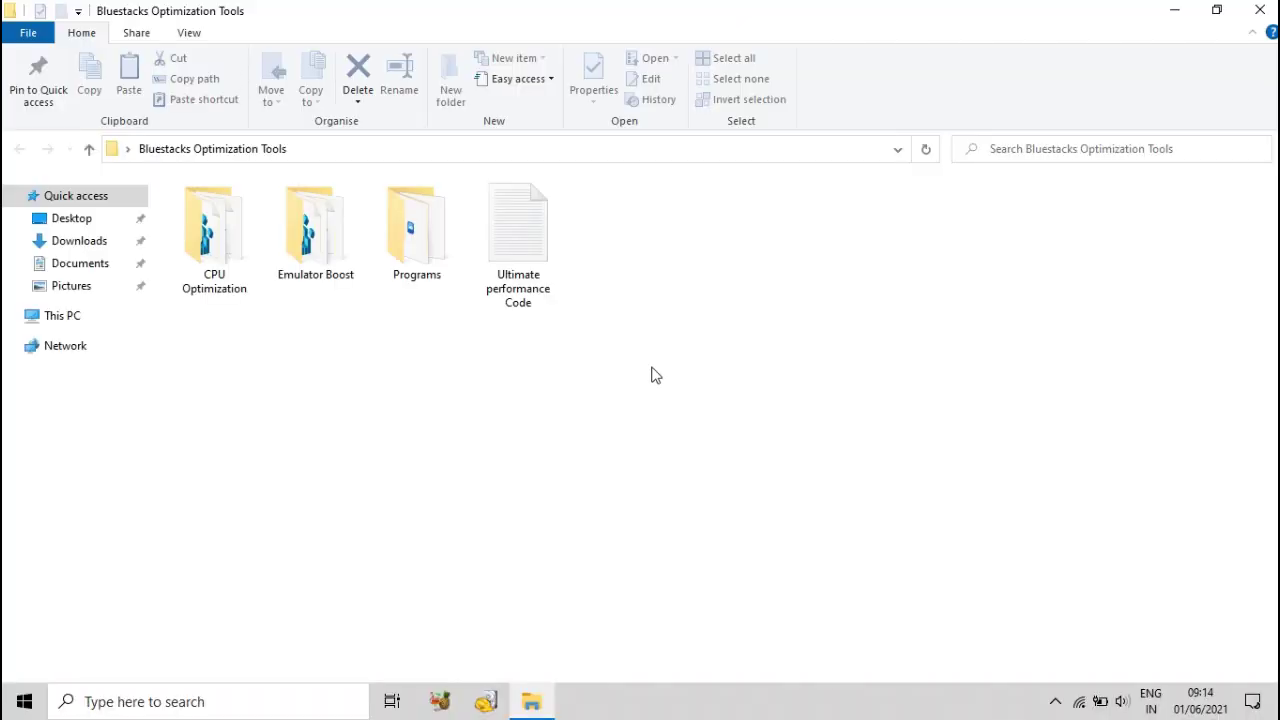
{"action": "double_click", "coordinate": [437, 245]}
{"action": "right_click", "coordinate": [434, 404]}
{"action": "mouse_move", "coordinate": [591, 423]}
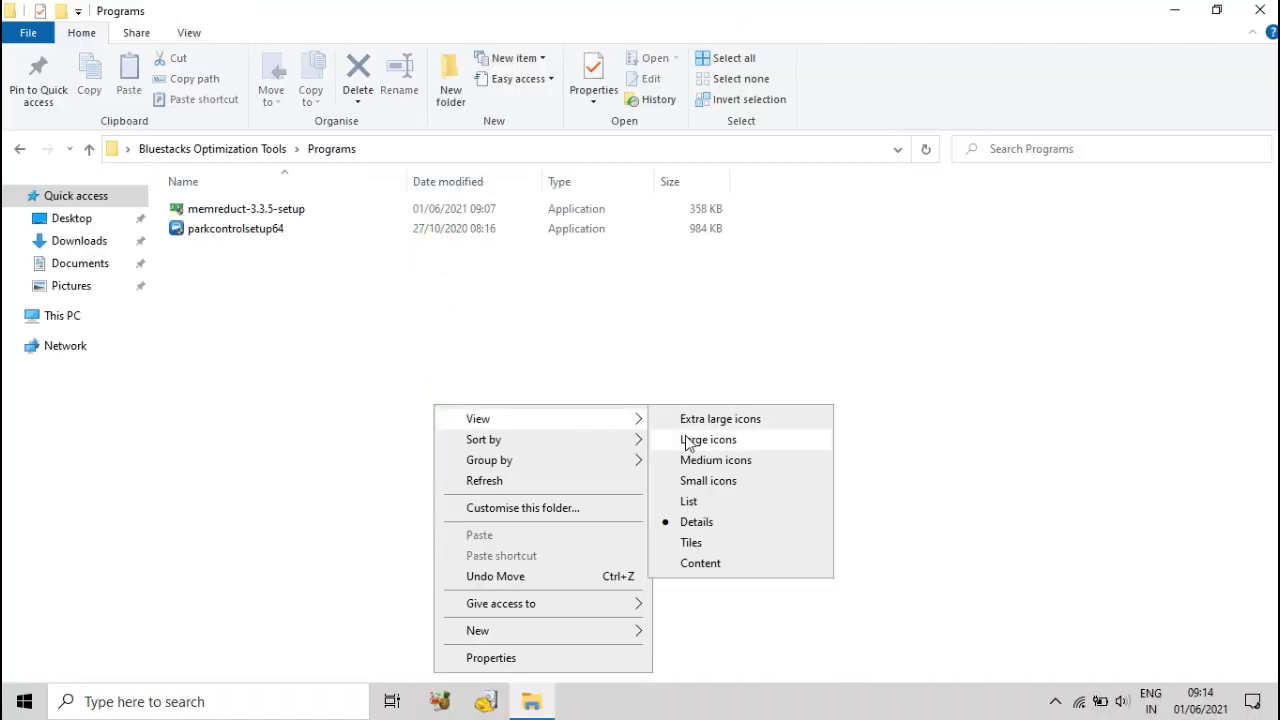
{"action": "left_click", "coordinate": [688, 440]}
{"action": "right_click", "coordinate": [458, 346]}
{"action": "left_click", "coordinate": [560, 427]}
- Run memreduct-3.3.5-setup as administrator
{"action": "left_click", "coordinate": [216, 262]}
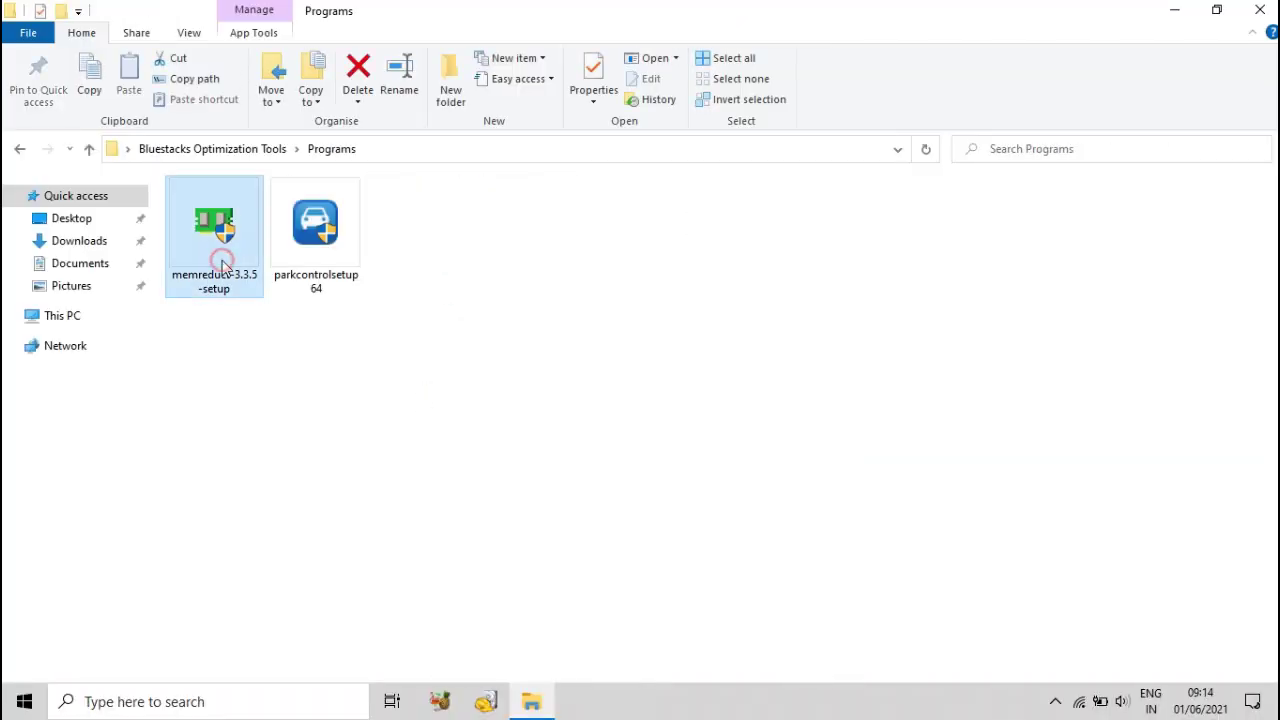
{"action": "right_click", "coordinate": [220, 262]}
{"action": "left_click", "coordinate": [336, 259]}
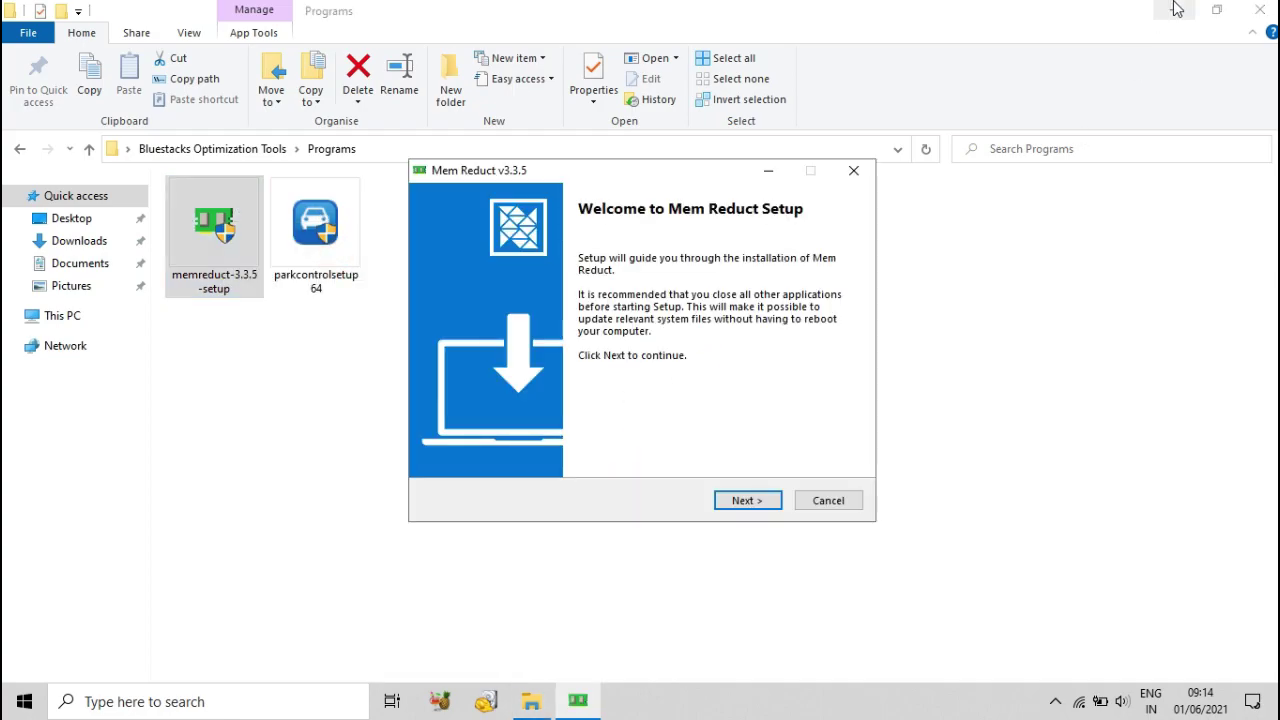
- Close the Programs folder window, refresh the desktop and move the Bluestacks Optimization Tools folder beside its archive
{"action": "left_click", "coordinate": [1259, 10]}
{"action": "right_click", "coordinate": [832, 100]}
{"action": "left_click", "coordinate": [959, 157]}
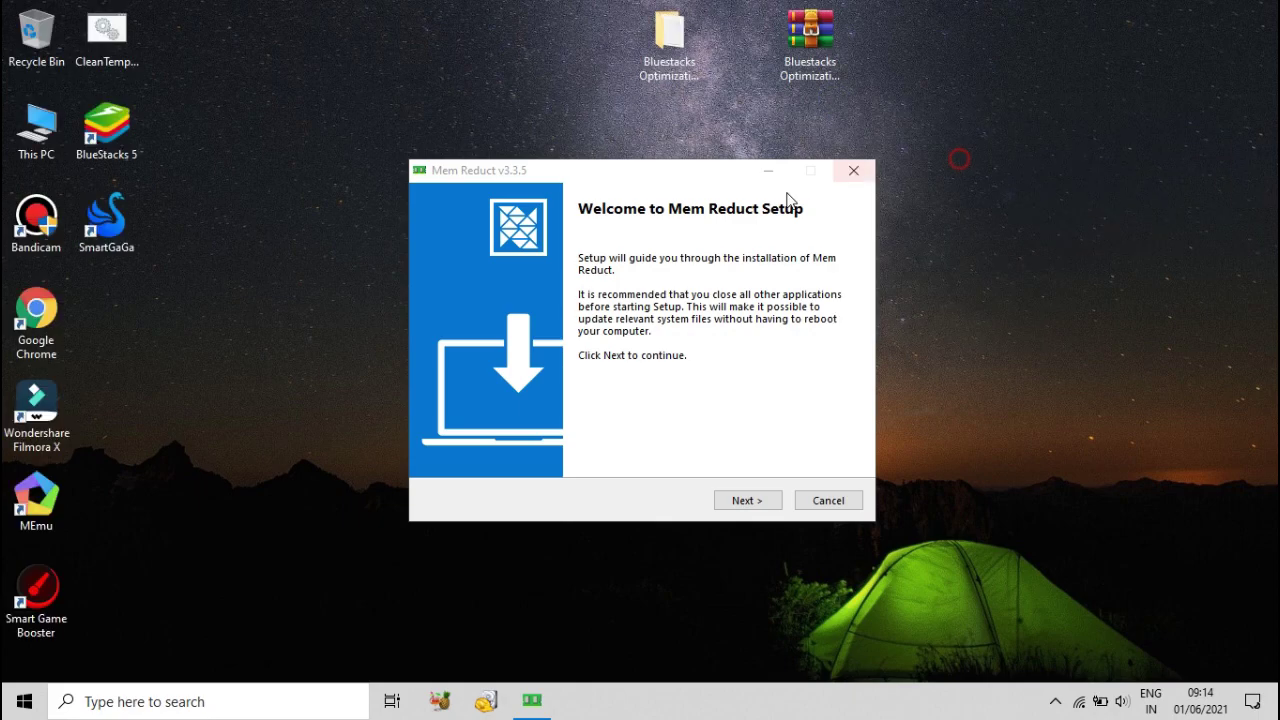
{"action": "left_click_drag", "start_coordinate": [688, 56], "coordinate": [760, 56]}
- Accept the license, install Mem Reduct to C:\Program Files\Mem Reduct and finish the setup
{"action": "left_click", "coordinate": [745, 500]}
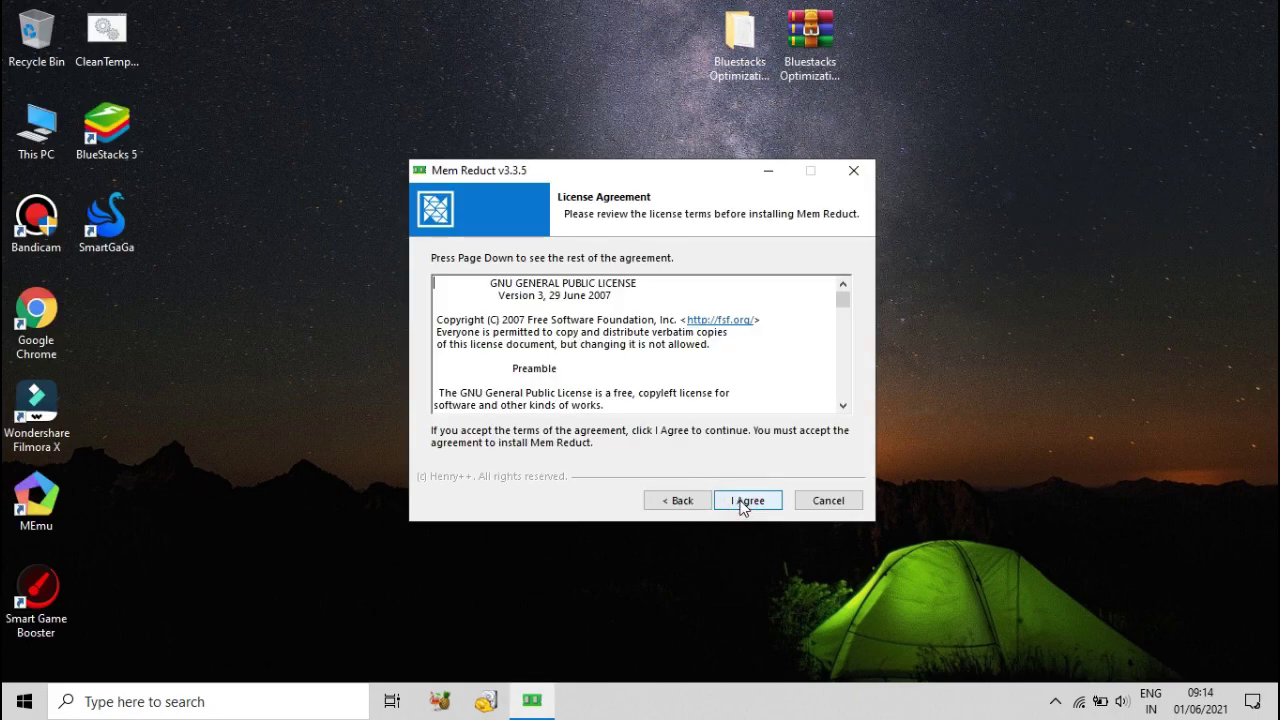
{"action": "left_click", "coordinate": [745, 500]}
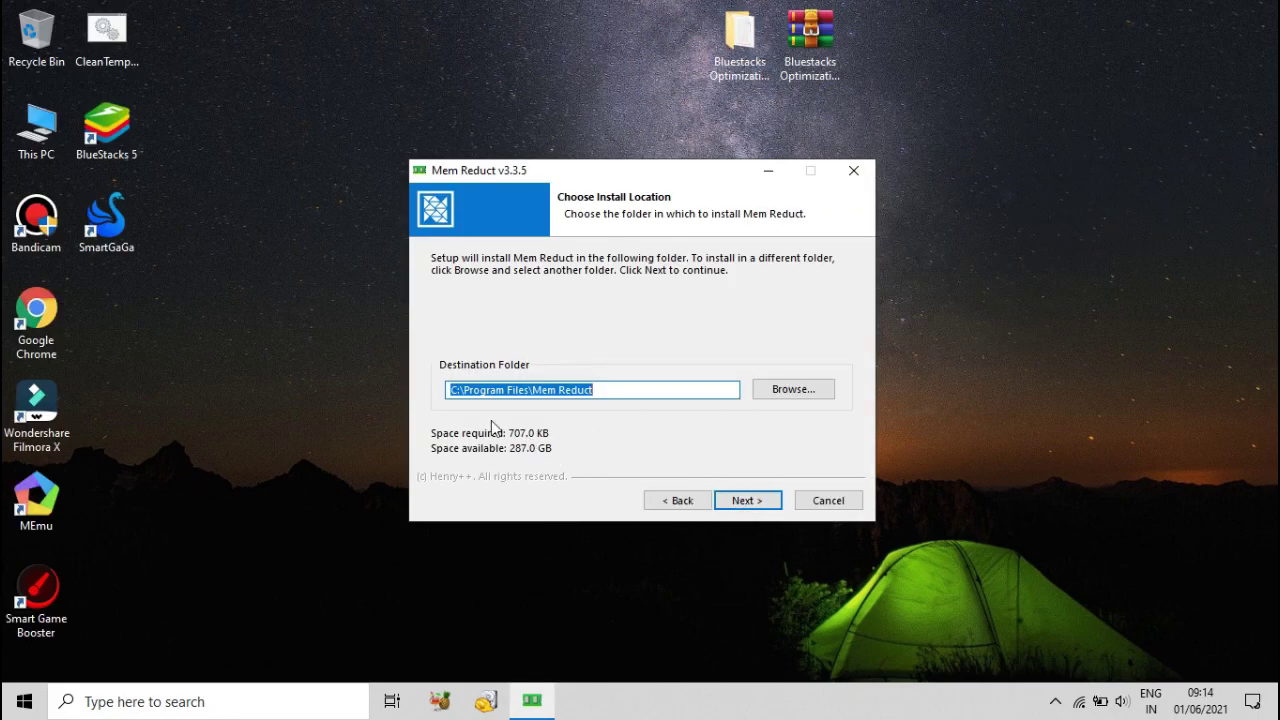
{"action": "left_click", "coordinate": [748, 501]}
{"action": "left_click", "coordinate": [748, 501]}
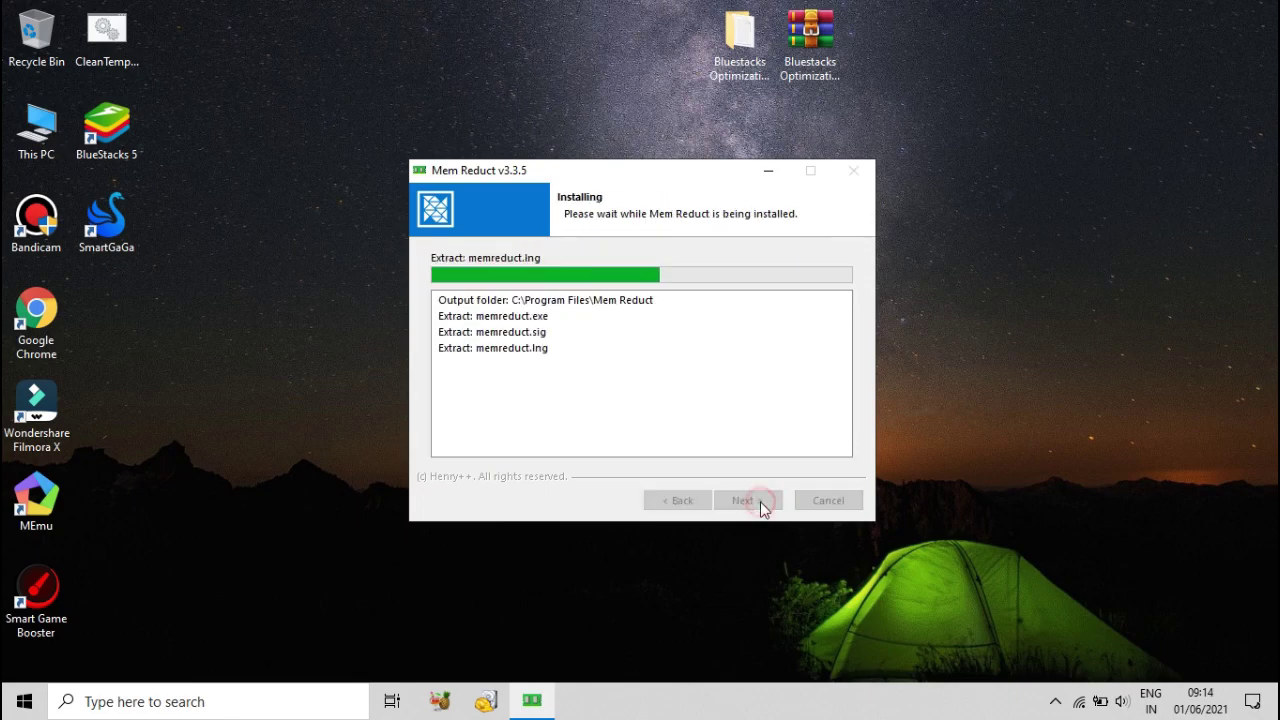
{"action": "left_click", "coordinate": [745, 480]}
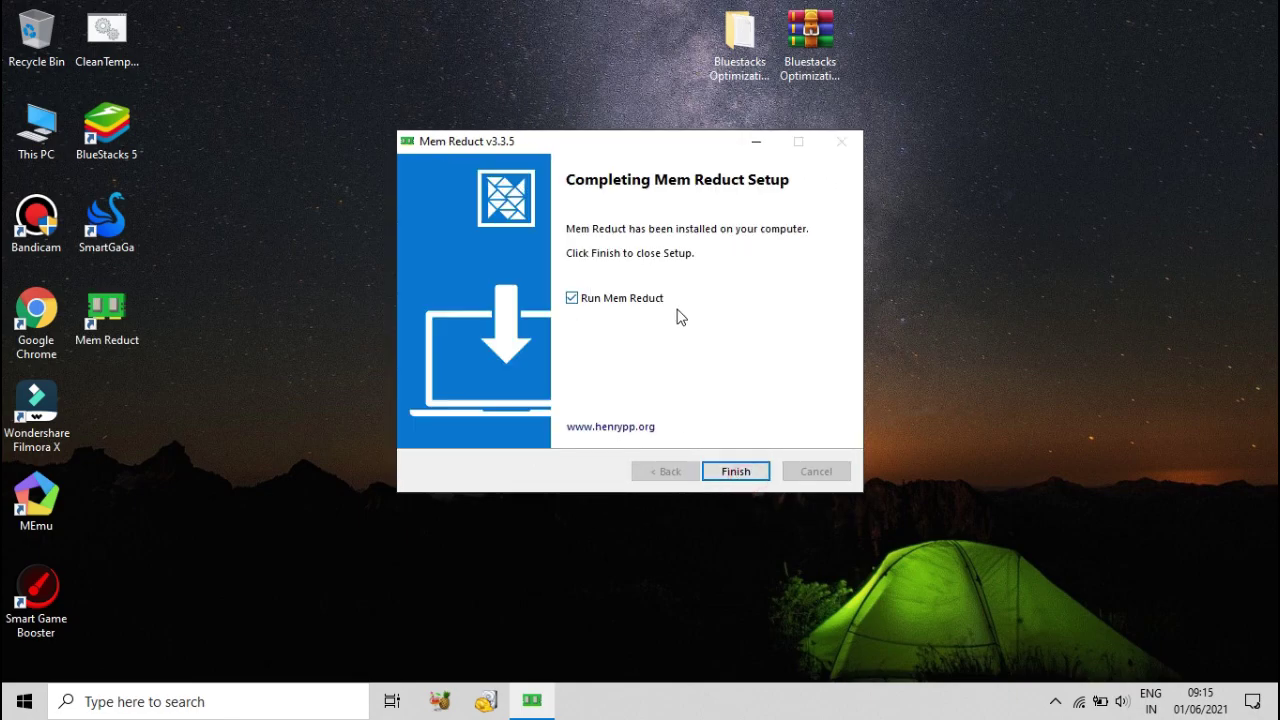
{"action": "left_click", "coordinate": [728, 472]}
- Move the Mem Reduct shortcut away from the other desktop icons, and sort the icons by size and by name
{"action": "right_click", "coordinate": [550, 323]}
{"action": "left_click", "coordinate": [621, 370]}
{"action": "left_click_drag", "start_coordinate": [107, 312], "coordinate": [890, 169]}
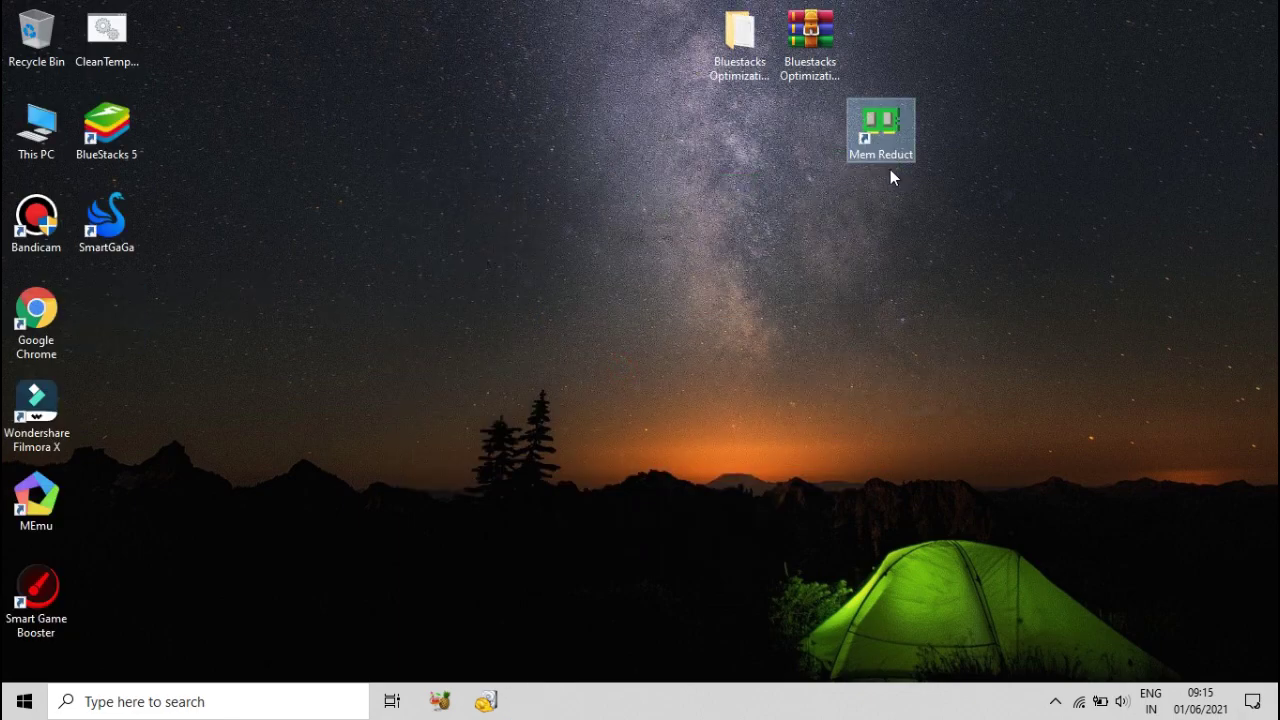
{"action": "right_click", "coordinate": [890, 169]}
{"action": "mouse_move", "coordinate": [930, 203]}
{"action": "left_click", "coordinate": [791, 228]}
{"action": "right_click", "coordinate": [751, 170]}
{"action": "mouse_move", "coordinate": [800, 184]}
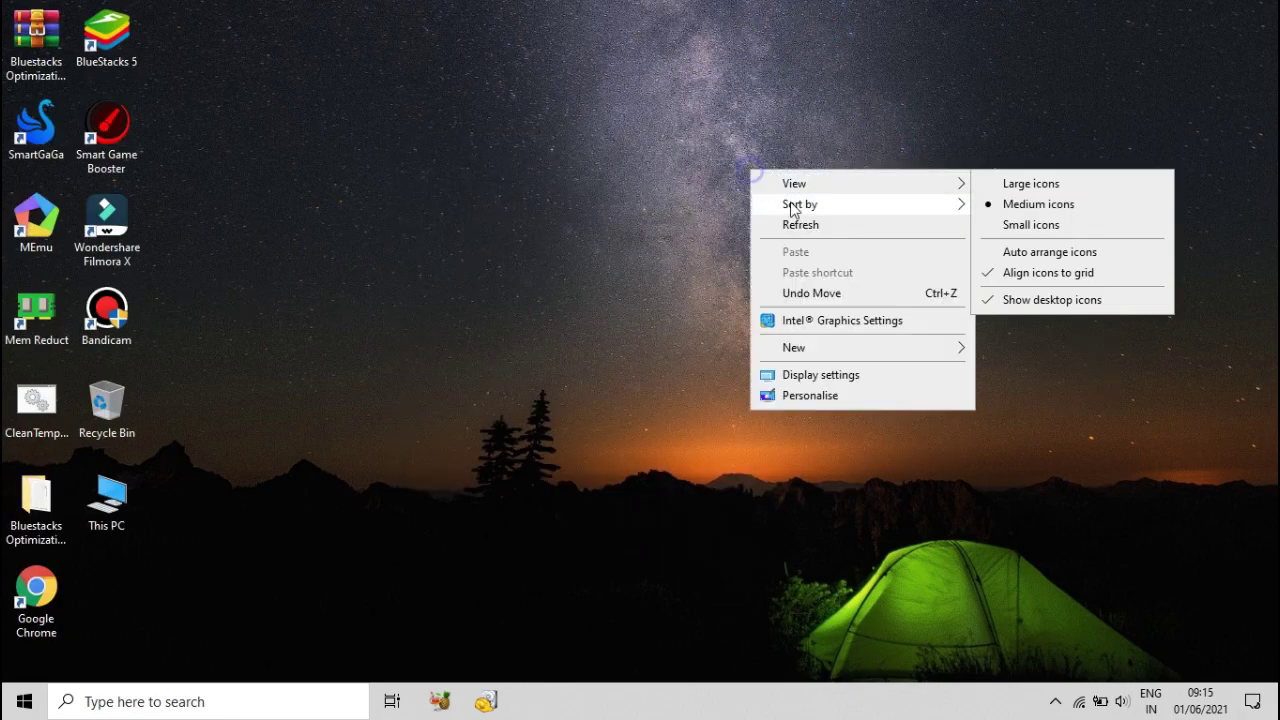
{"action": "right_click", "coordinate": [580, 231]}
{"action": "mouse_move", "coordinate": [625, 263]}
{"action": "left_click", "coordinate": [830, 268]}
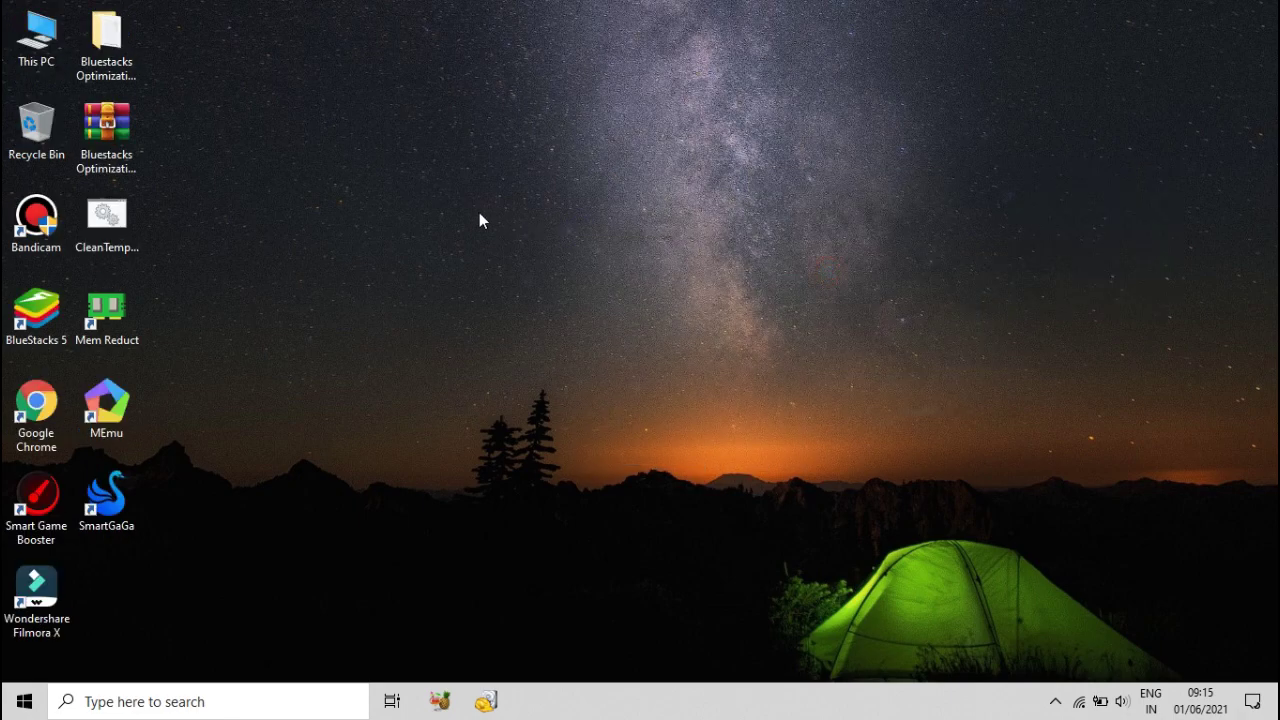
- Sort the desktop icons by item type and by date modified, and refresh the desktop
{"action": "right_click", "coordinate": [417, 166]}
{"action": "mouse_move", "coordinate": [566, 201]}
{"action": "left_click", "coordinate": [688, 244]}
{"action": "right_click", "coordinate": [276, 273]}
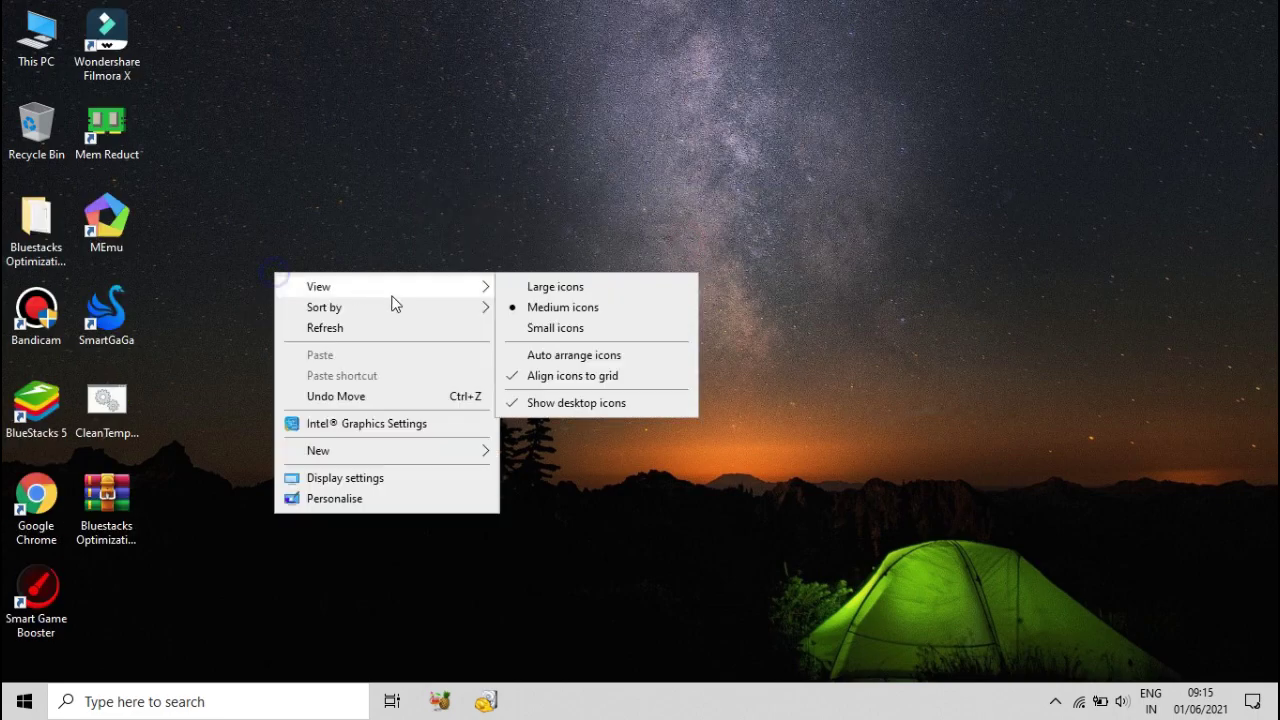
{"action": "mouse_move", "coordinate": [407, 316]}
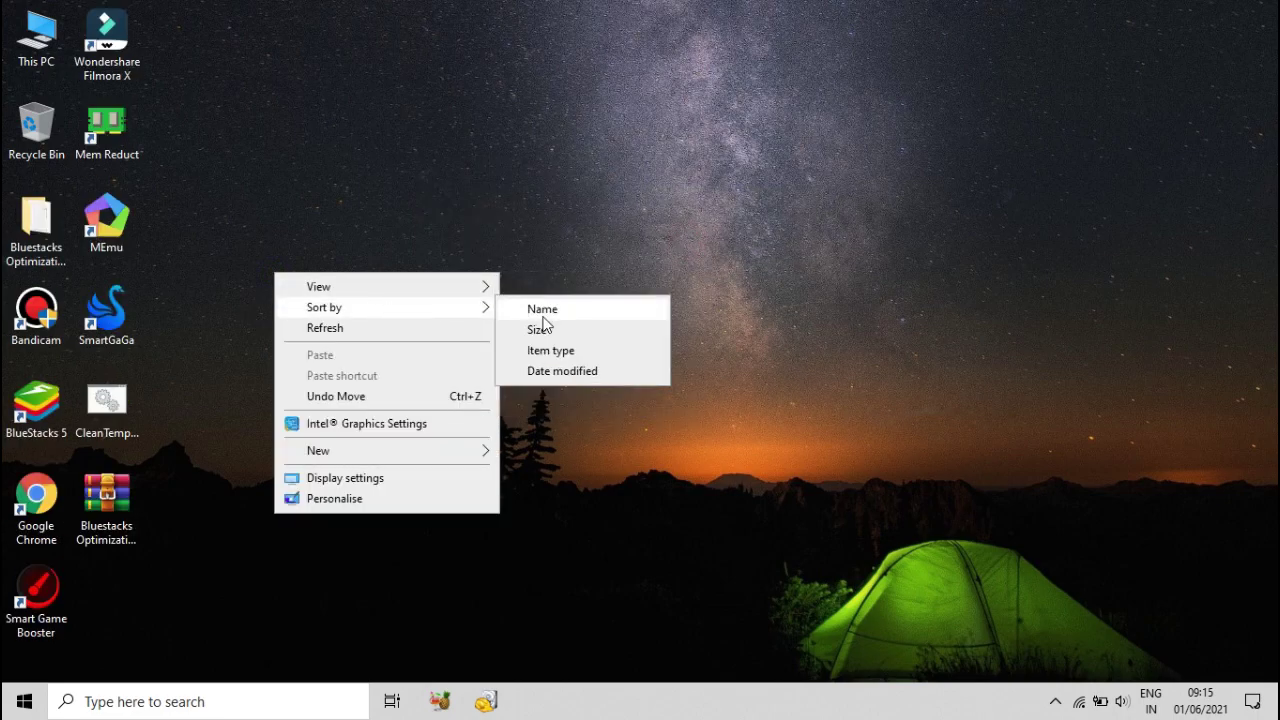
{"action": "left_click", "coordinate": [560, 371]}
{"action": "right_click", "coordinate": [425, 241]}
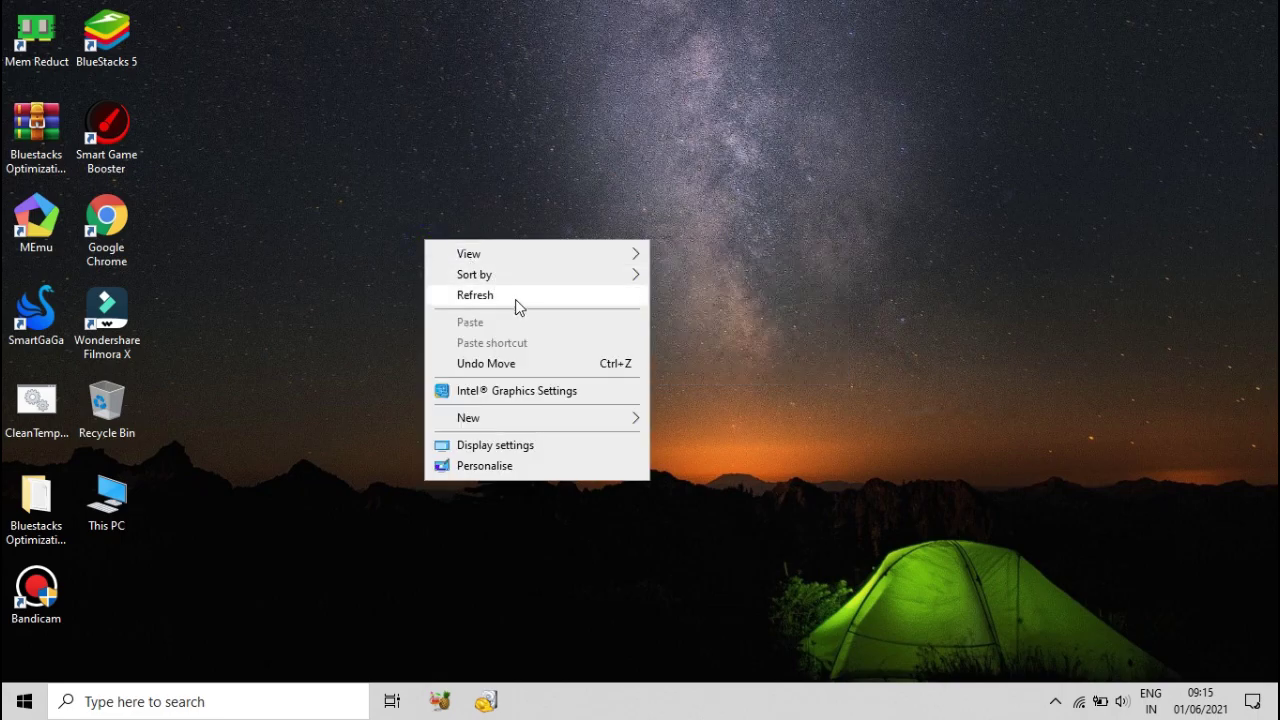
{"action": "left_click", "coordinate": [516, 296]}
- Sort the desktop icons by name, pull Mem Reduct out of its column and shift MEmu and SmartGaGa up
{"action": "right_click", "coordinate": [398, 241]}
{"action": "mouse_move", "coordinate": [526, 280]}
{"action": "left_click", "coordinate": [642, 278]}
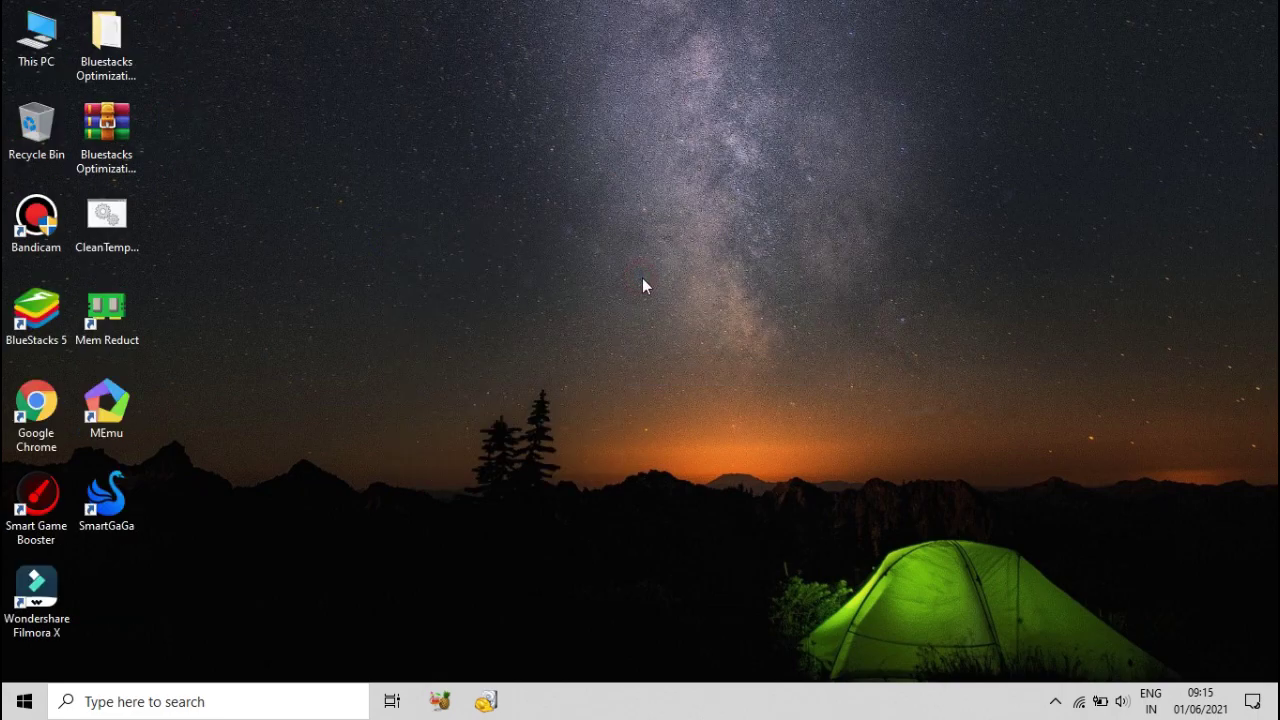
{"action": "left_click_drag", "start_coordinate": [122, 312], "coordinate": [404, 316]}
{"action": "left_click_drag", "start_coordinate": [110, 405], "coordinate": [110, 318]}
{"action": "left_click_drag", "start_coordinate": [106, 495], "coordinate": [106, 410]}
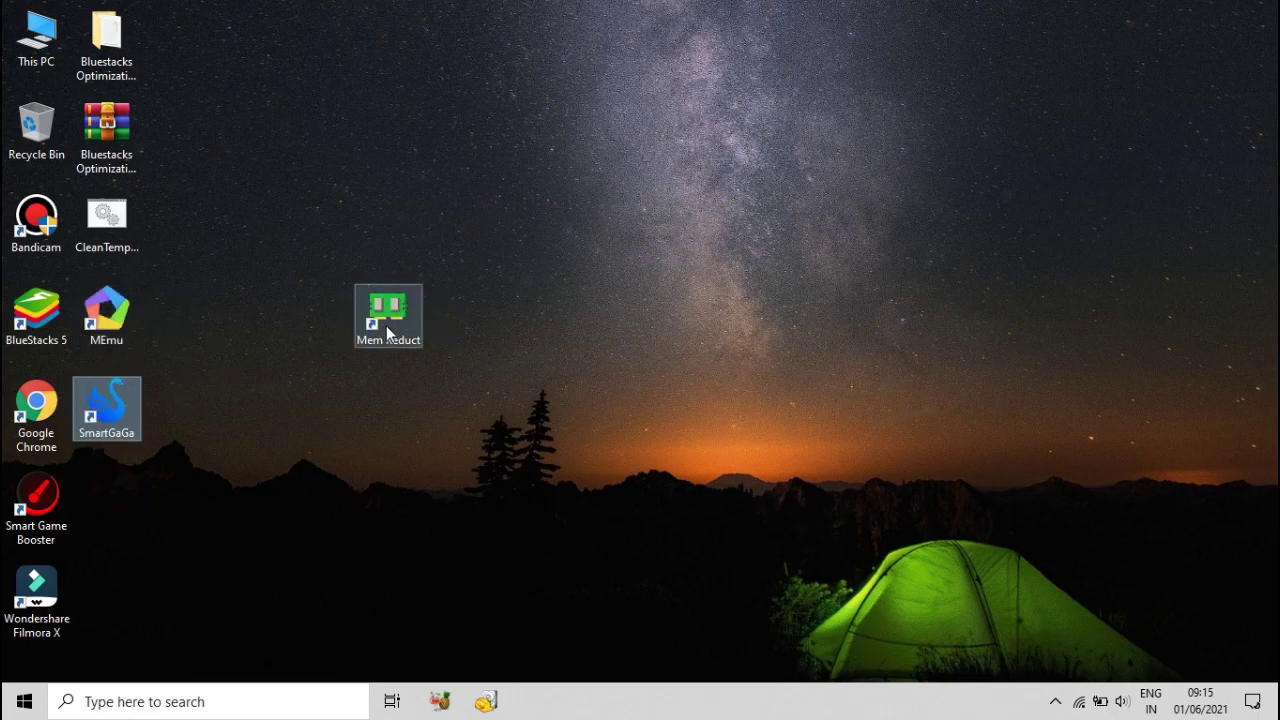
- Place the Mem Reduct shortcut, the Bluestacks archive and the Bluestacks folder together in the desktop's upper middle area
{"action": "left_click_drag", "start_coordinate": [389, 320], "coordinate": [770, 164]}
{"action": "right_click", "coordinate": [544, 186]}
{"action": "mouse_move", "coordinate": [607, 222]}
{"action": "left_click", "coordinate": [233, 107]}
{"action": "left_click_drag", "start_coordinate": [107, 130], "coordinate": [810, 45]}
{"action": "left_click_drag", "start_coordinate": [107, 40], "coordinate": [665, 50]}
- Move CleanTempFiles, MEmu and SmartGaGa to the top of the second icon column, and the Bluestacks archive beside its folder
{"action": "left_click_drag", "start_coordinate": [110, 215], "coordinate": [110, 45]}
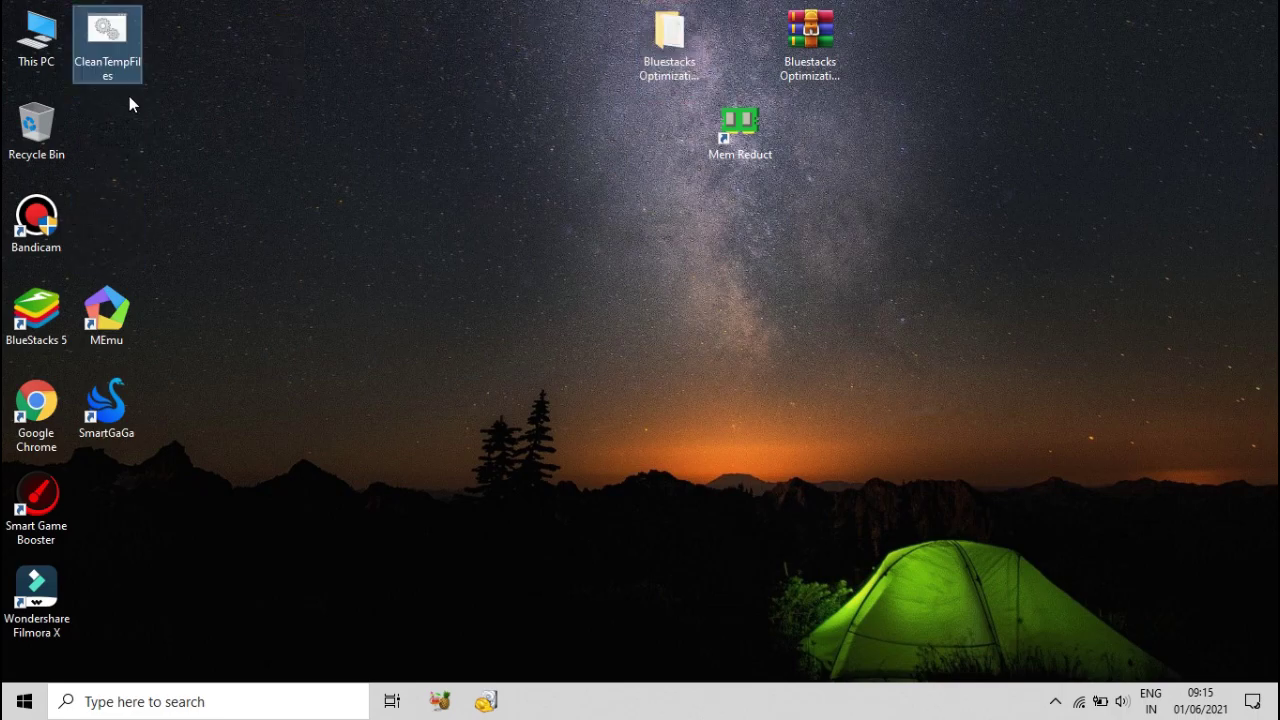
{"action": "left_click_drag", "start_coordinate": [110, 310], "coordinate": [110, 135]}
{"action": "left_click_drag", "start_coordinate": [106, 405], "coordinate": [108, 218]}
{"action": "right_click", "coordinate": [356, 147]}
{"action": "left_click", "coordinate": [428, 211]}
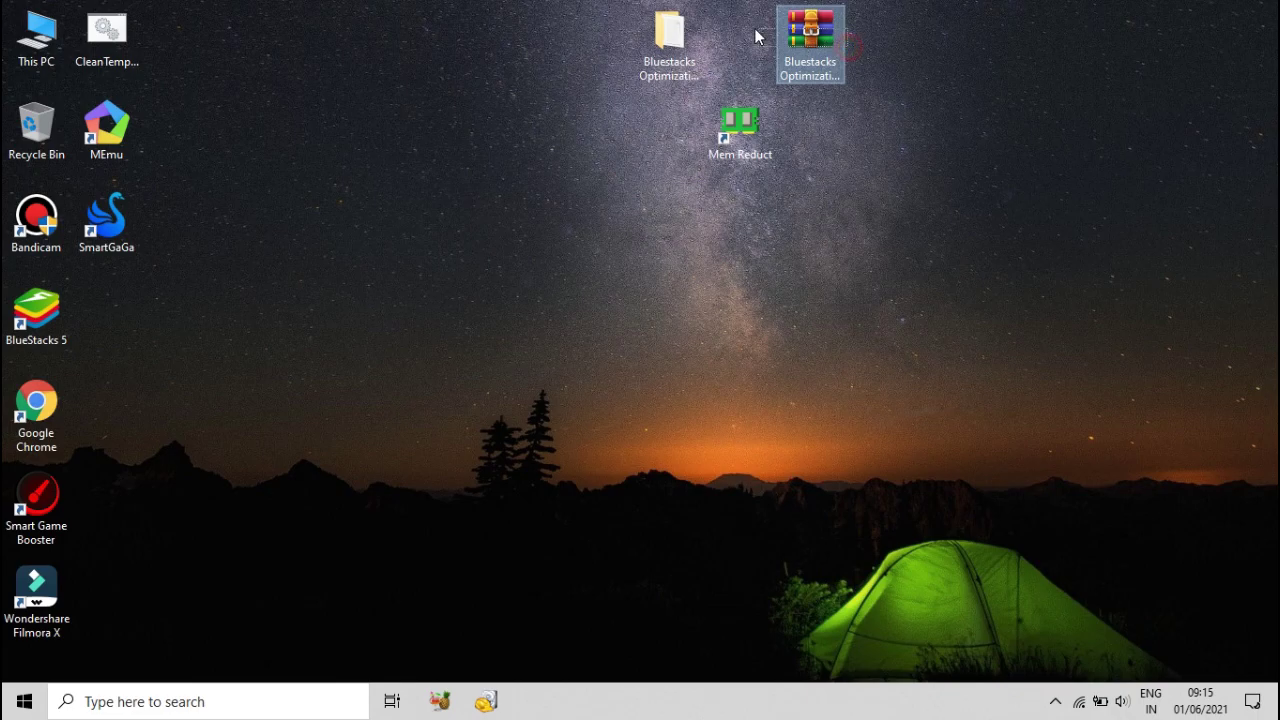
{"action": "left_click_drag", "start_coordinate": [795, 43], "coordinate": [730, 45]}
- Launch Mem Reduct from its desktop shortcut and move its window below the shortcut
{"action": "left_click", "coordinate": [723, 127]}
{"action": "right_click", "coordinate": [757, 148]}
{"action": "left_click", "coordinate": [752, 138]}
{"action": "left_click_drag", "start_coordinate": [640, 172], "coordinate": [741, 251]}
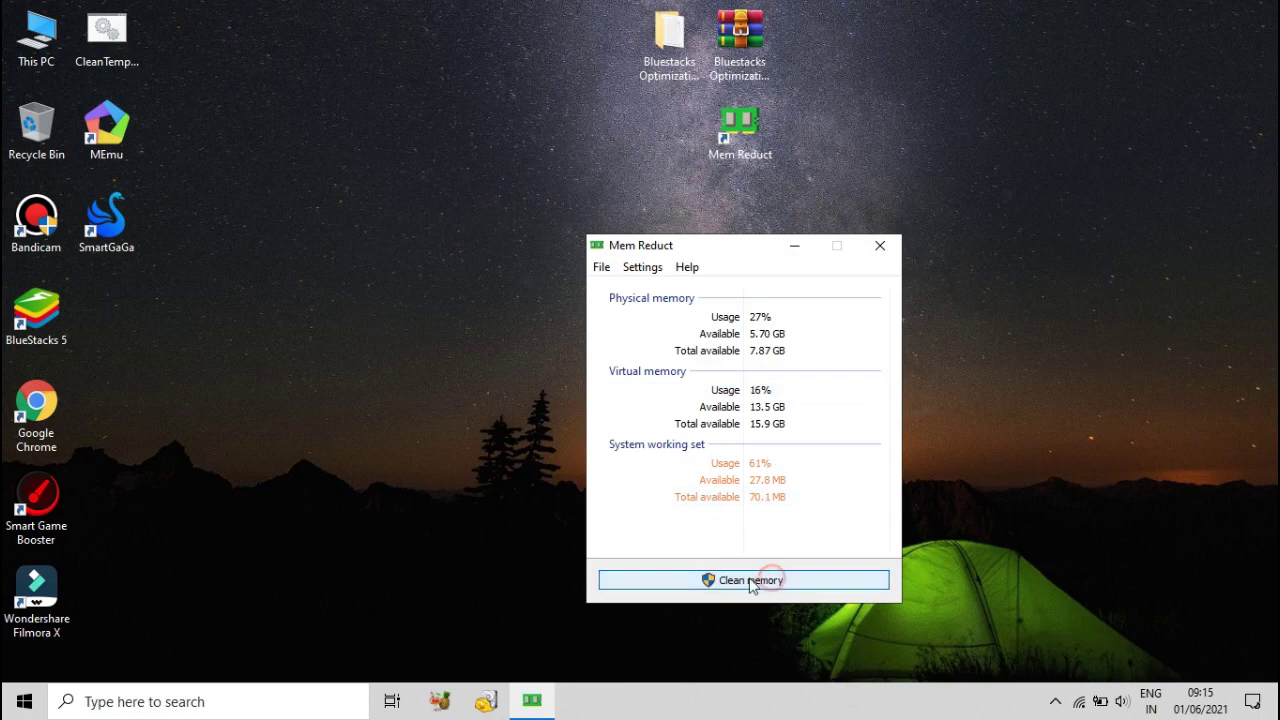
- Decline the language pack update and clean the memory, with Do not ask again ticked in the confirmation
{"action": "key", "text": "Escape"}
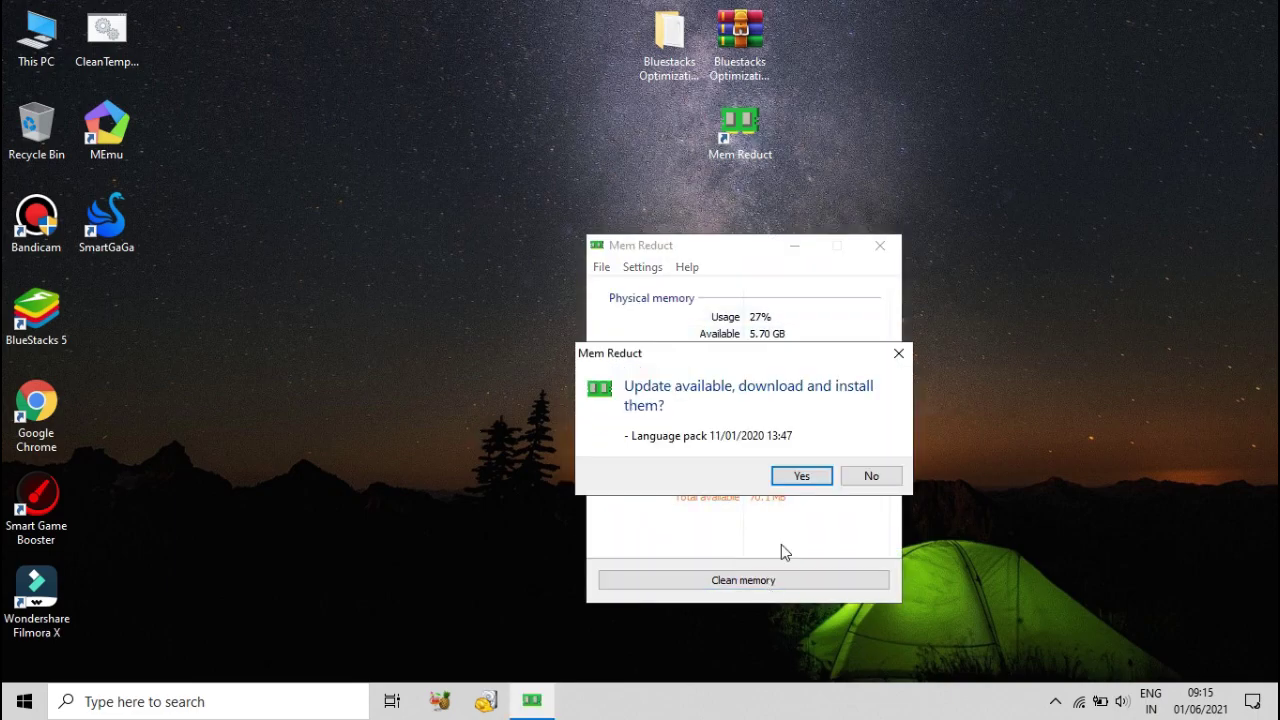
{"action": "left_click", "coordinate": [868, 478]}
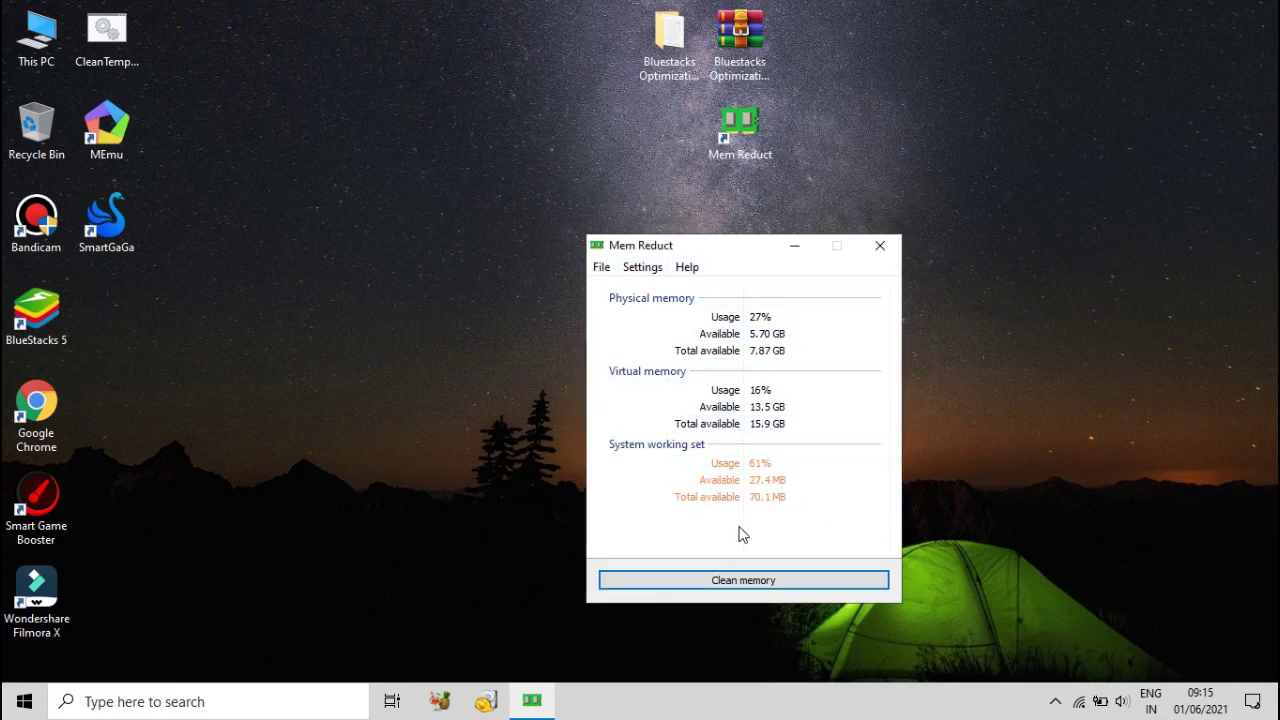
{"action": "left_click", "coordinate": [751, 582]}
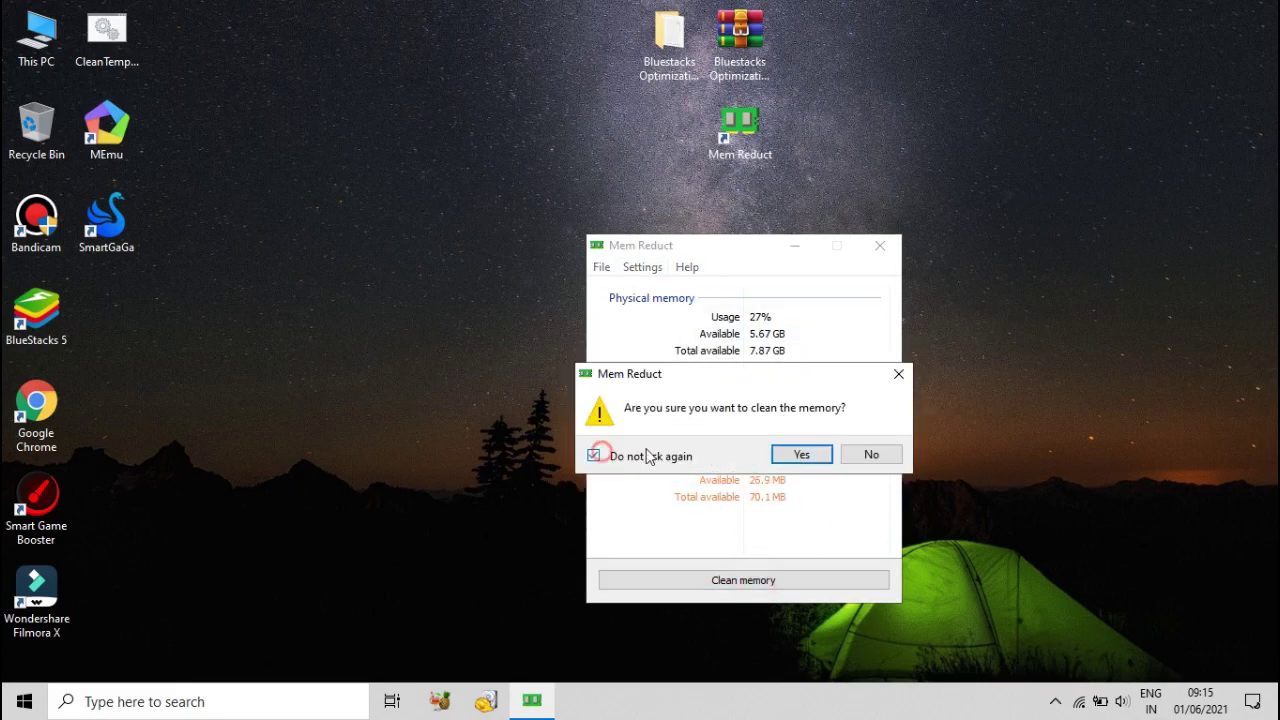
{"action": "left_click", "coordinate": [790, 462]}
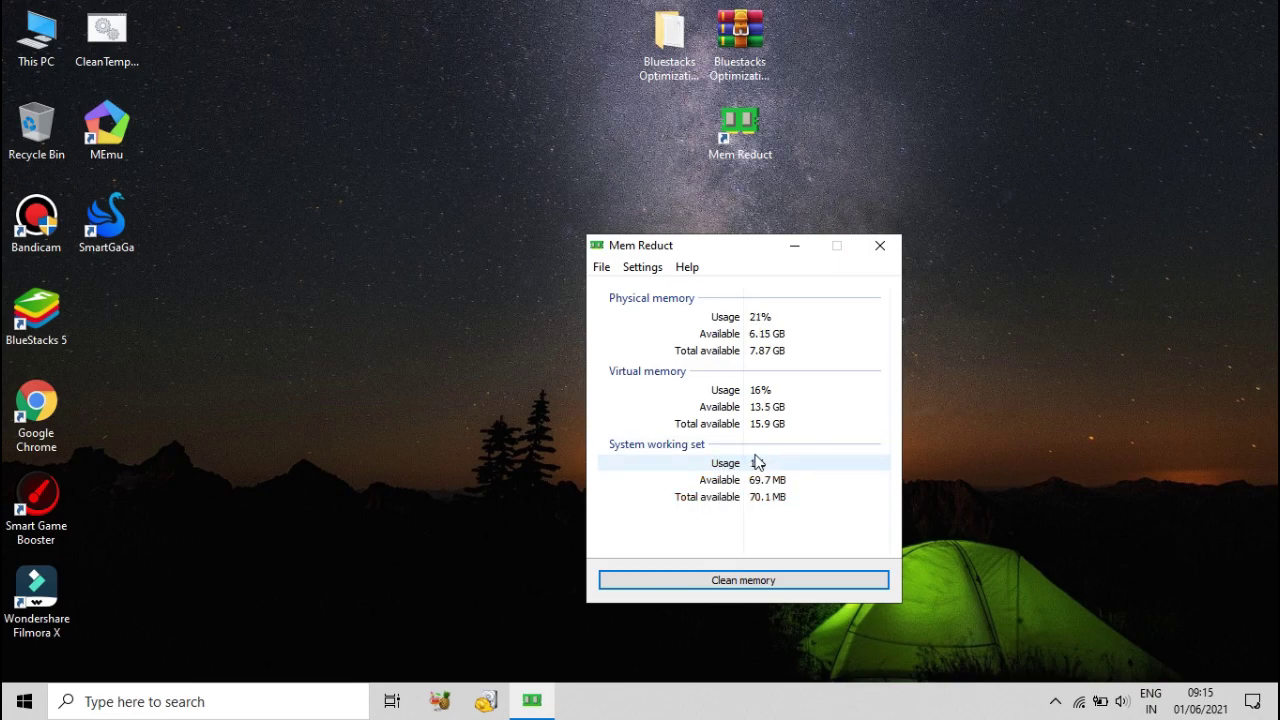
- In Mem Reduct's memory cleaning settings, enable Clean when above at 30% and Clean every at 15 min, and close the settings
{"action": "left_click", "coordinate": [599, 270]}
{"action": "left_click", "coordinate": [620, 289]}
{"action": "left_click_drag", "start_coordinate": [730, 262], "coordinate": [486, 39]}
{"action": "left_click", "coordinate": [312, 88]}
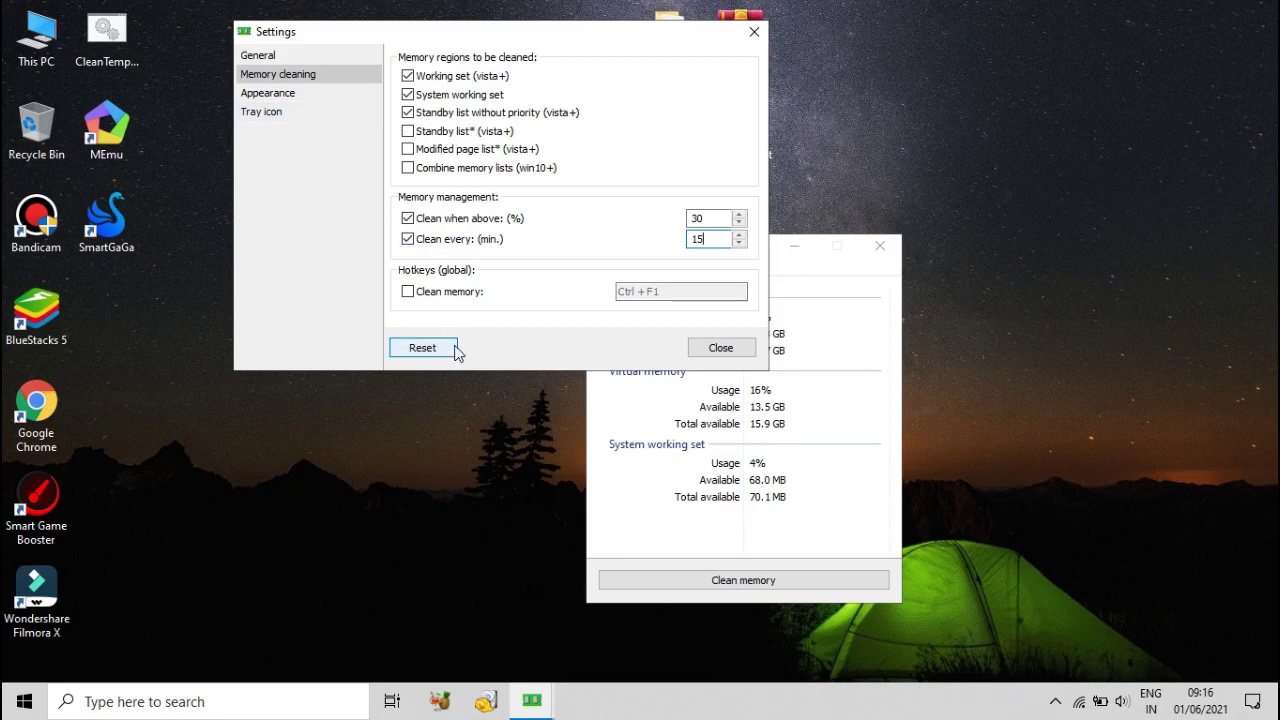
{"action": "left_click", "coordinate": [721, 349]}
{"action": "left_click", "coordinate": [624, 275]}
{"action": "left_click", "coordinate": [626, 284]}
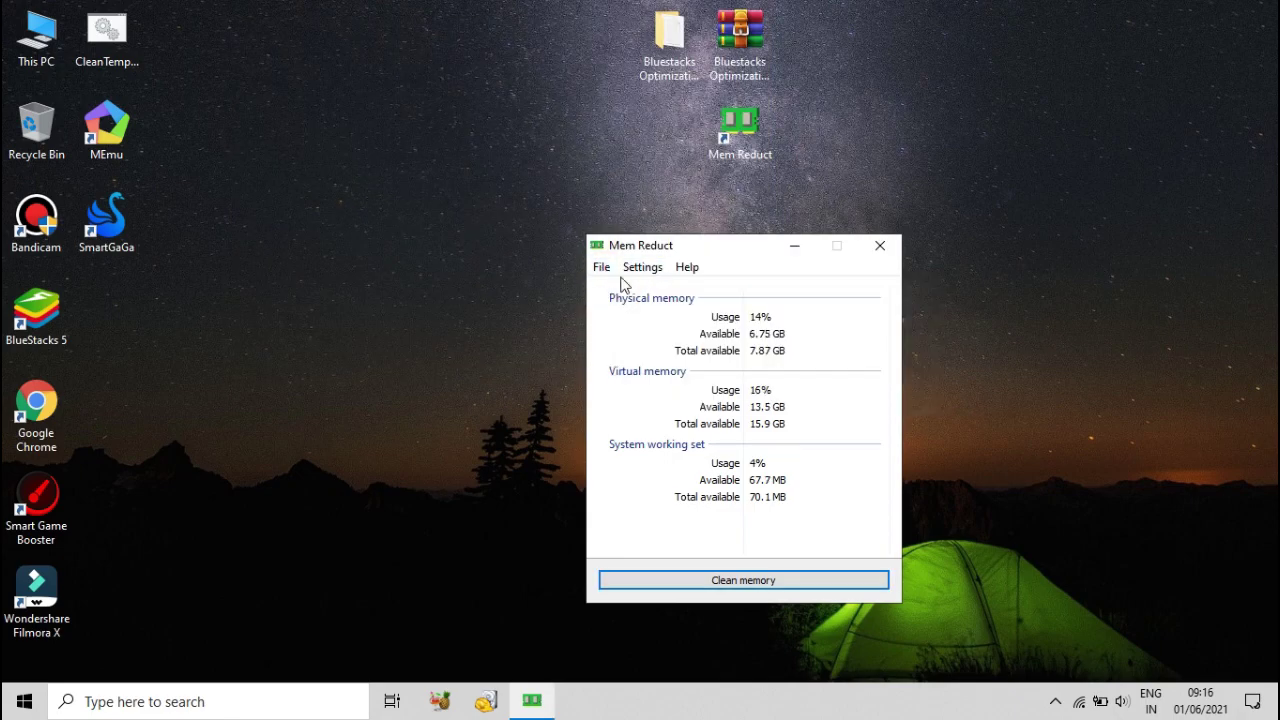
- Enable Load on system startup in Mem Reduct and close its window
{"action": "left_click", "coordinate": [626, 270]}
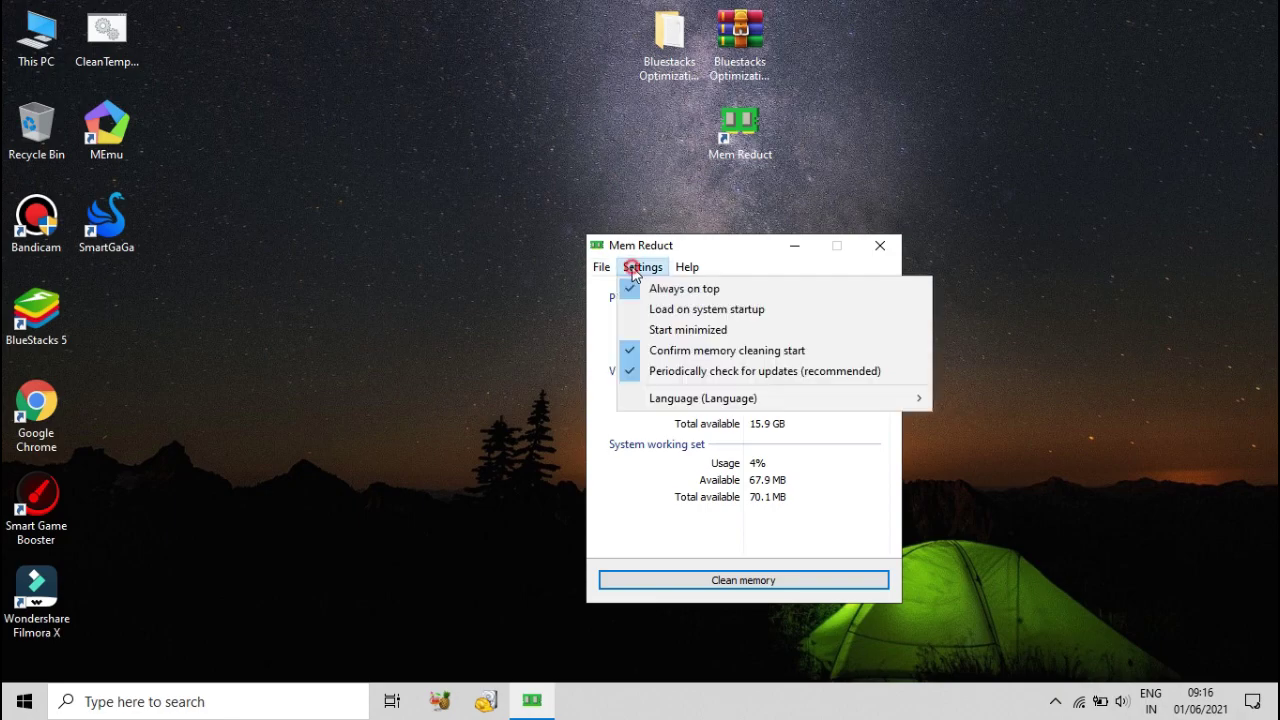
{"action": "left_click", "coordinate": [702, 311]}
{"action": "left_click", "coordinate": [644, 270]}
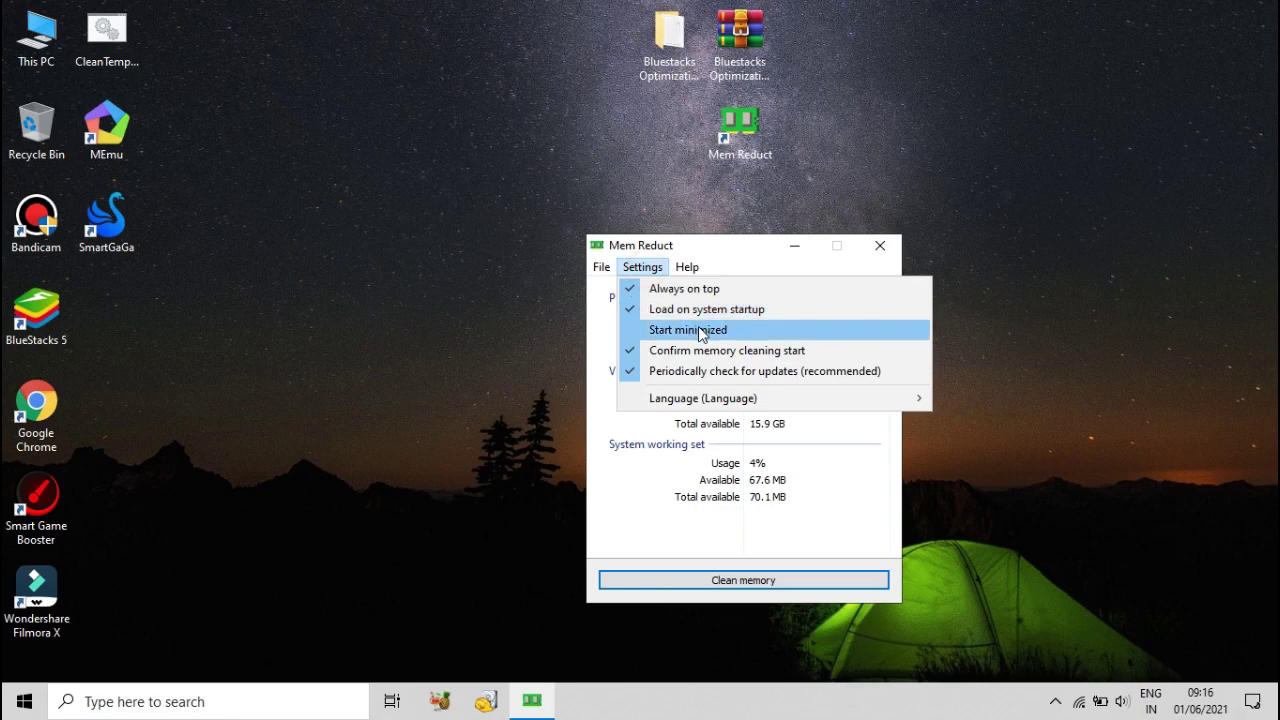
{"action": "left_click", "coordinate": [620, 372]}
{"action": "left_click", "coordinate": [642, 267]}
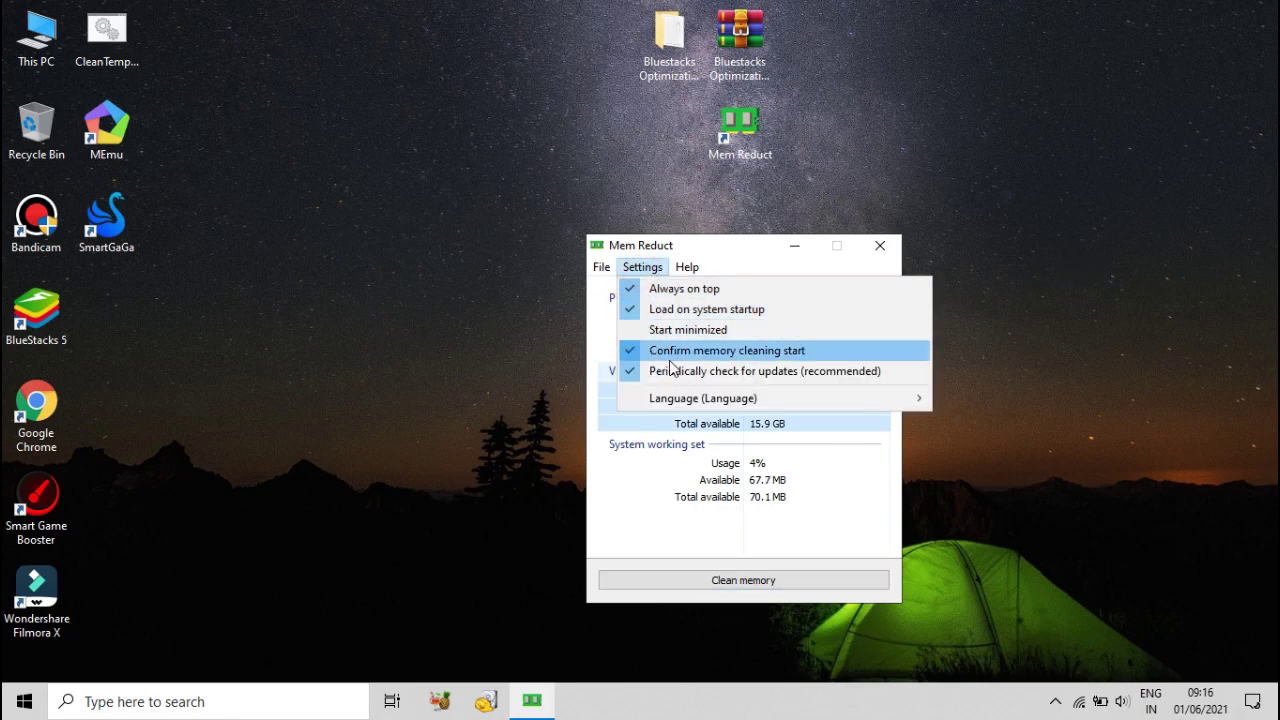
{"action": "left_click", "coordinate": [1043, 263]}
{"action": "left_click", "coordinate": [880, 250]}
- Move the Mem Reduct shortcut to the upper-right corner of the desktop and refresh the desktop
{"action": "right_click", "coordinate": [651, 184]}
{"action": "left_click", "coordinate": [737, 241]}
{"action": "left_click_drag", "start_coordinate": [1274, 118], "coordinate": [1260, 42]}
{"action": "right_click", "coordinate": [939, 111]}
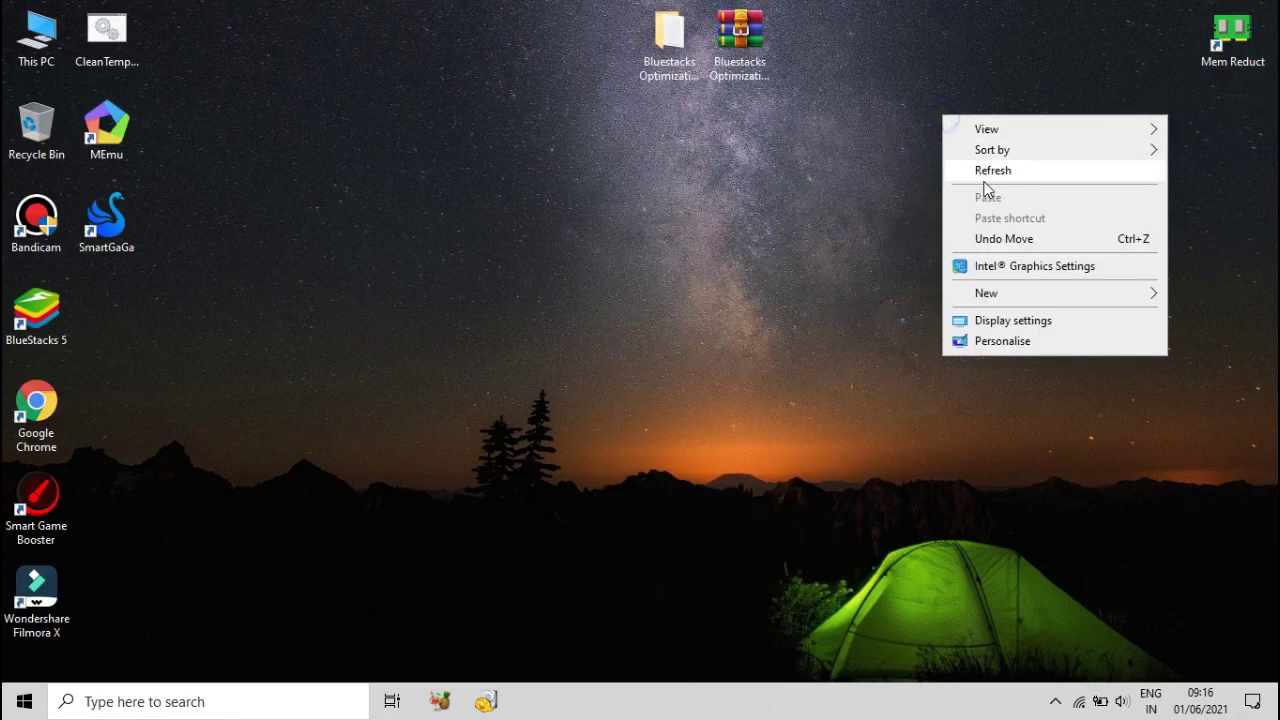
{"action": "left_click", "coordinate": [990, 170]}
- Launch the parkcontrolsetup64 installer from the Programs folder inside Bluestacks Optimization Tools
{"action": "double_click", "coordinate": [660, 68]}
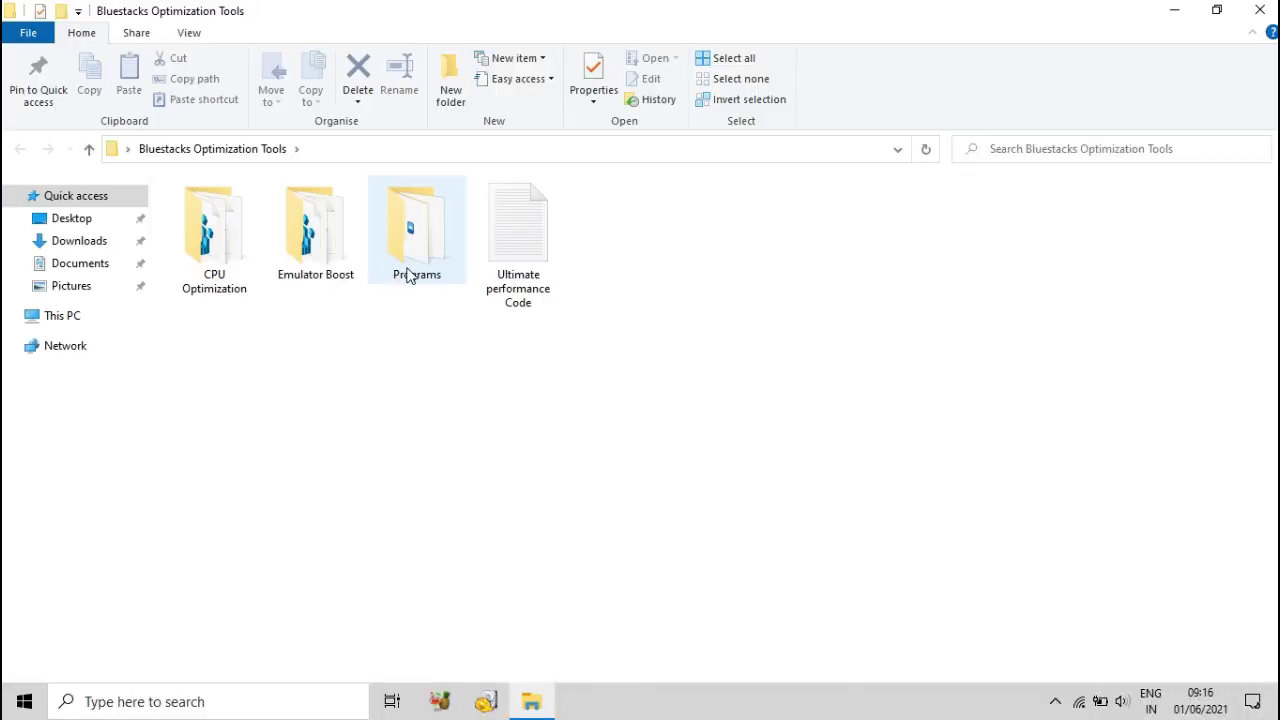
{"action": "double_click", "coordinate": [408, 277]}
{"action": "right_click", "coordinate": [391, 362]}
{"action": "left_click", "coordinate": [463, 437]}
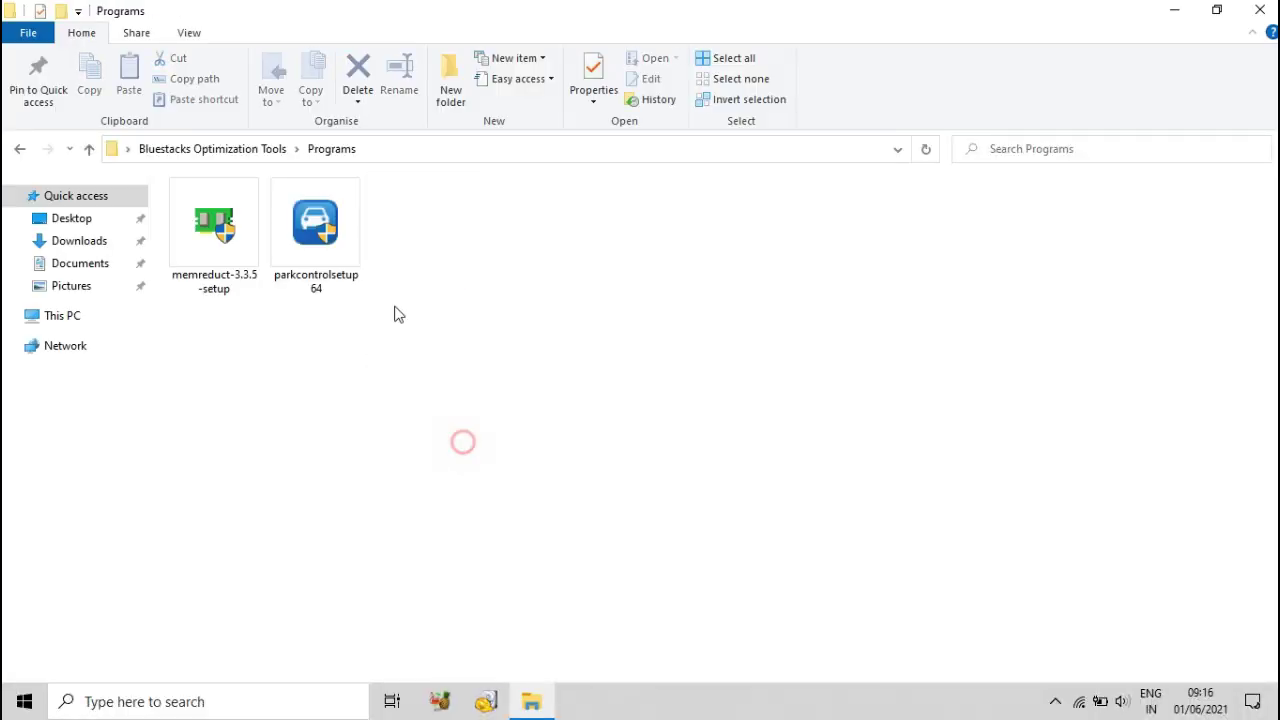
{"action": "right_click", "coordinate": [346, 224]}
{"action": "left_click", "coordinate": [440, 257]}
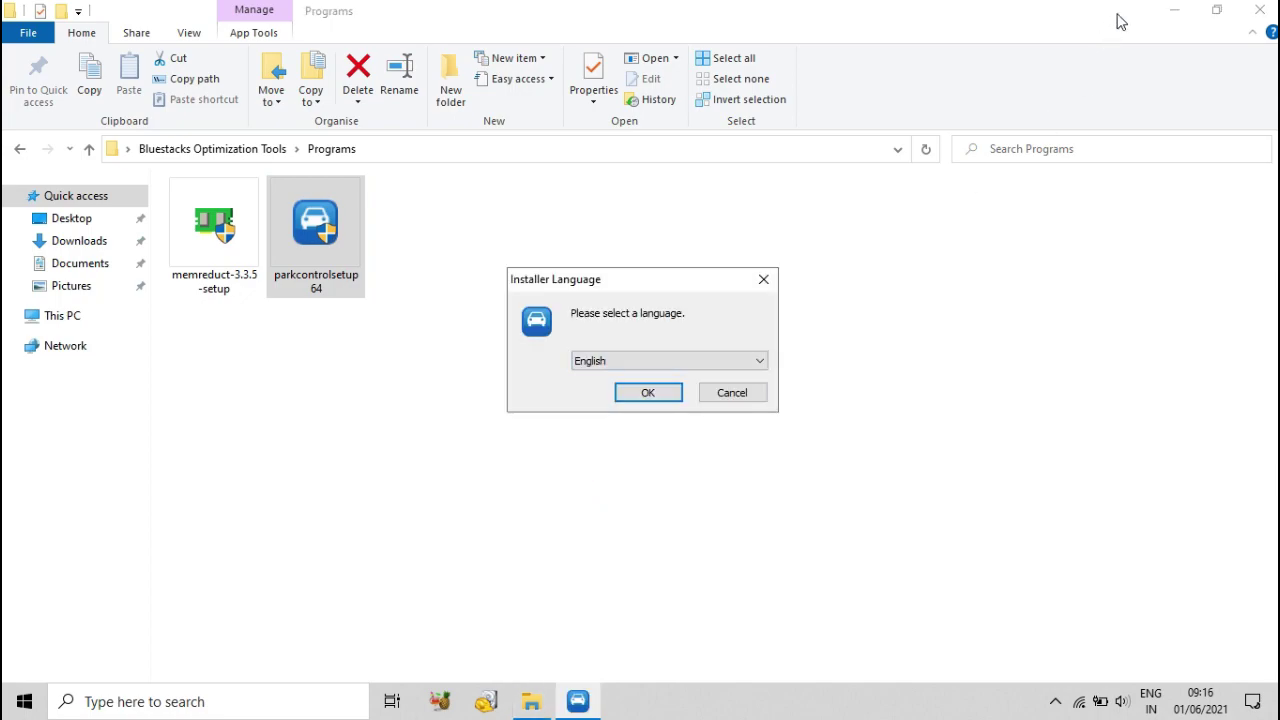
- Install ParkControl in English with the licence accepted and default options, closing the Programs folder while it installs
{"action": "left_click", "coordinate": [640, 393]}
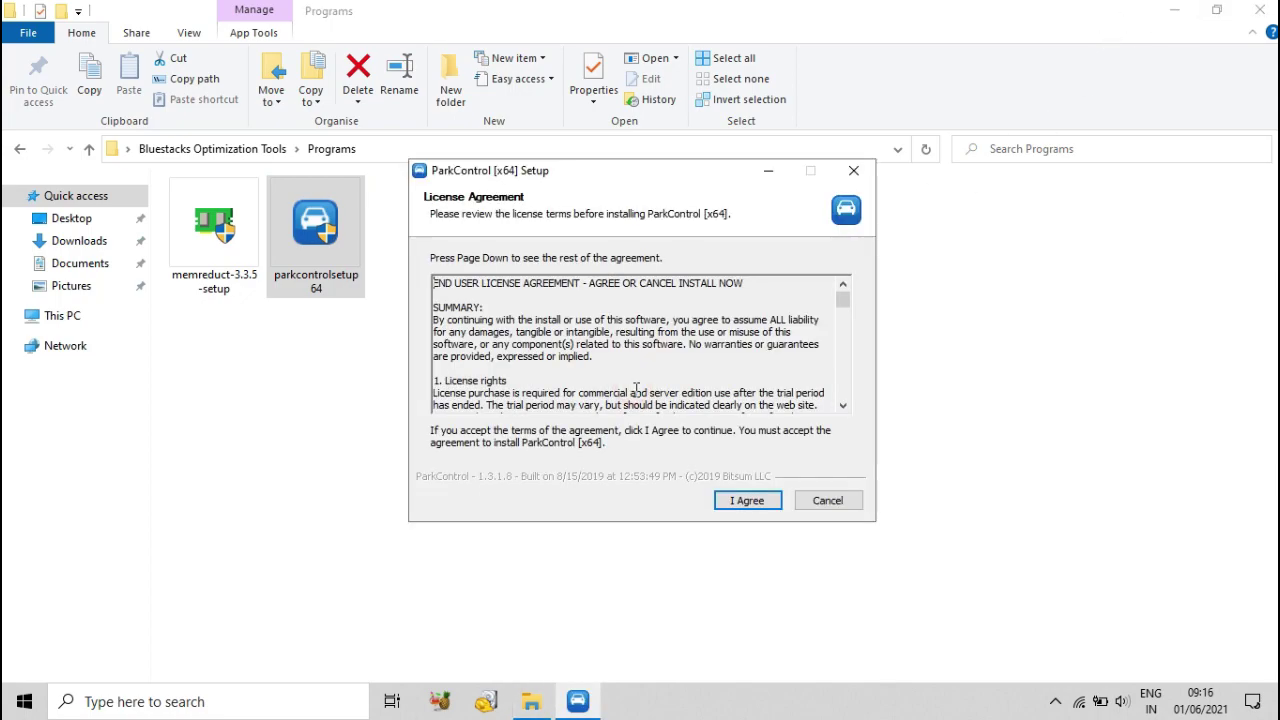
{"action": "left_click", "coordinate": [741, 498]}
{"action": "left_click", "coordinate": [748, 500]}
{"action": "left_click", "coordinate": [748, 500]}
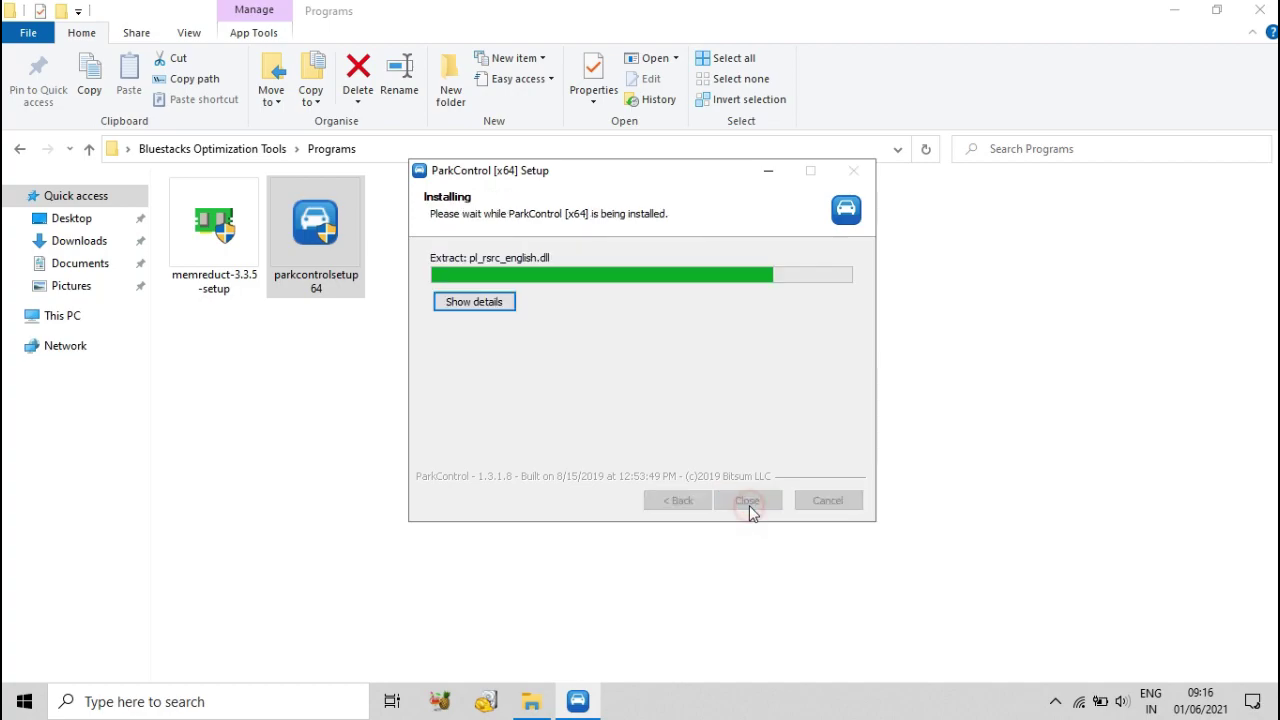
{"action": "left_click", "coordinate": [1262, 10]}
{"action": "right_click", "coordinate": [930, 108]}
{"action": "left_click", "coordinate": [971, 158]}
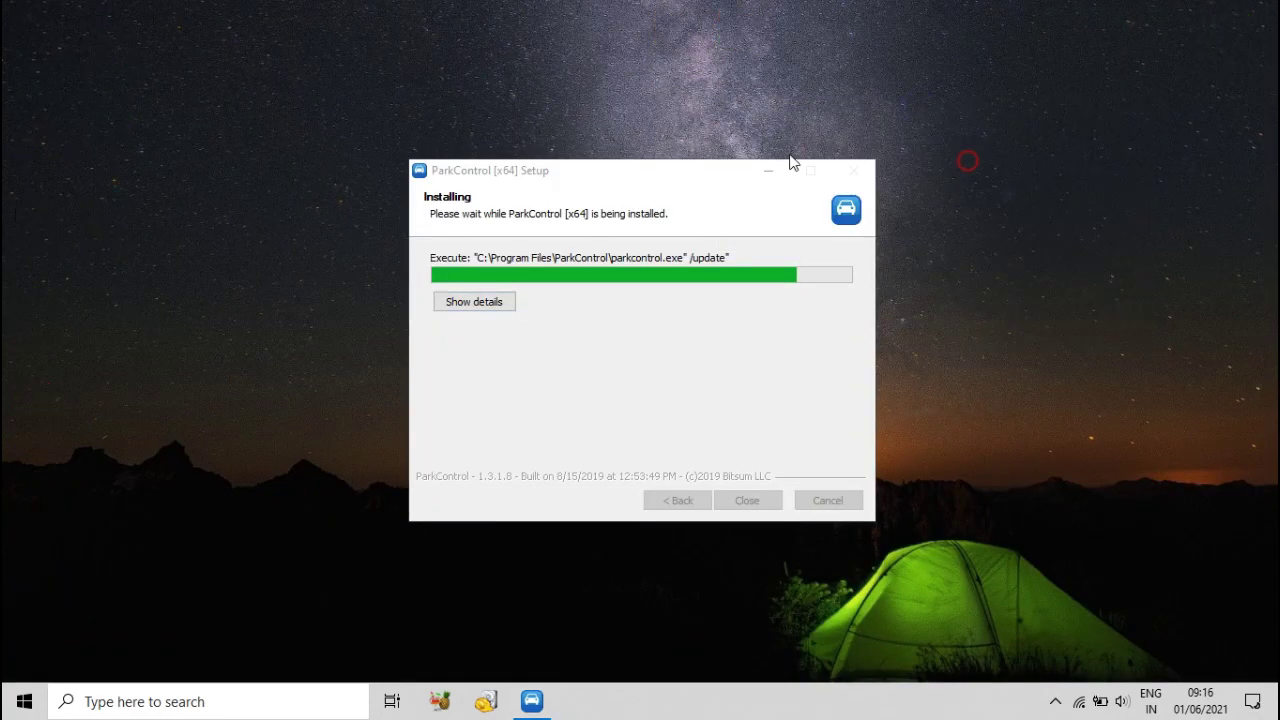
{"action": "left_click_drag", "start_coordinate": [649, 166], "coordinate": [672, 135]}
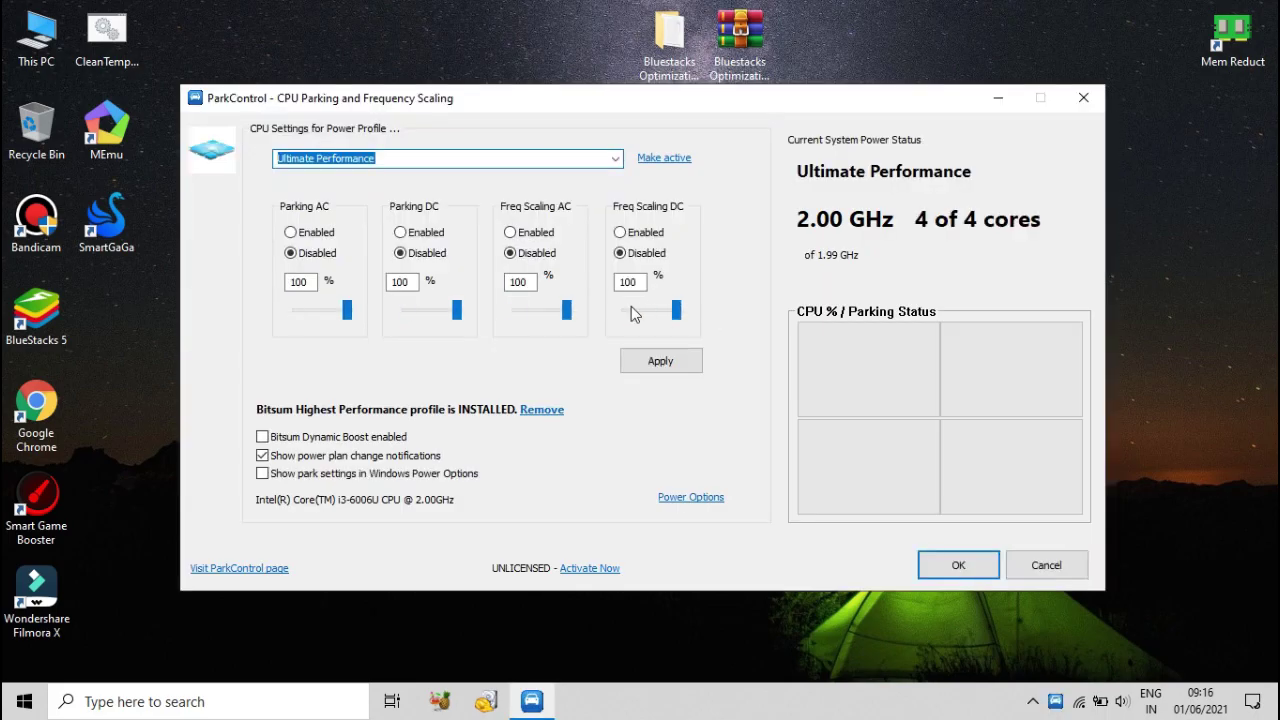
- Apply ParkControl's Ultimate Performance profile with all parking and frequency scaling values at 100%, tick Don't show again, and close ParkControl
{"action": "left_click", "coordinate": [617, 159]}
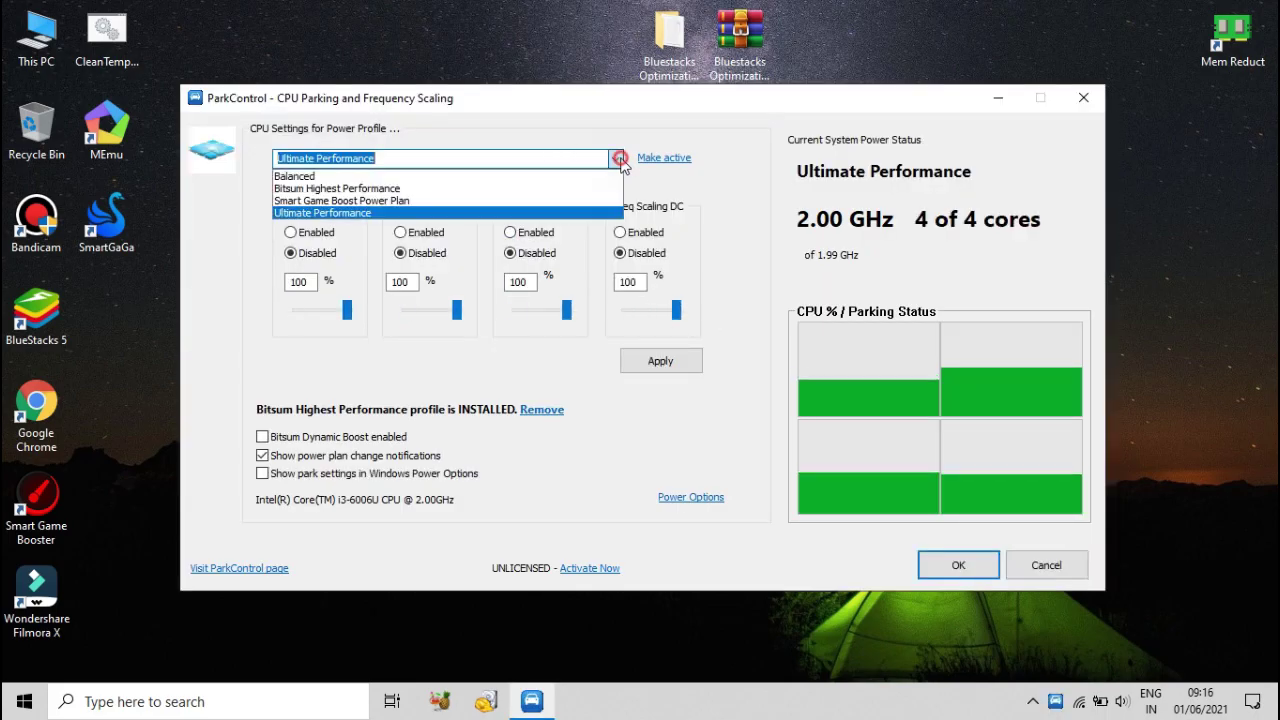
{"action": "left_click", "coordinate": [361, 214]}
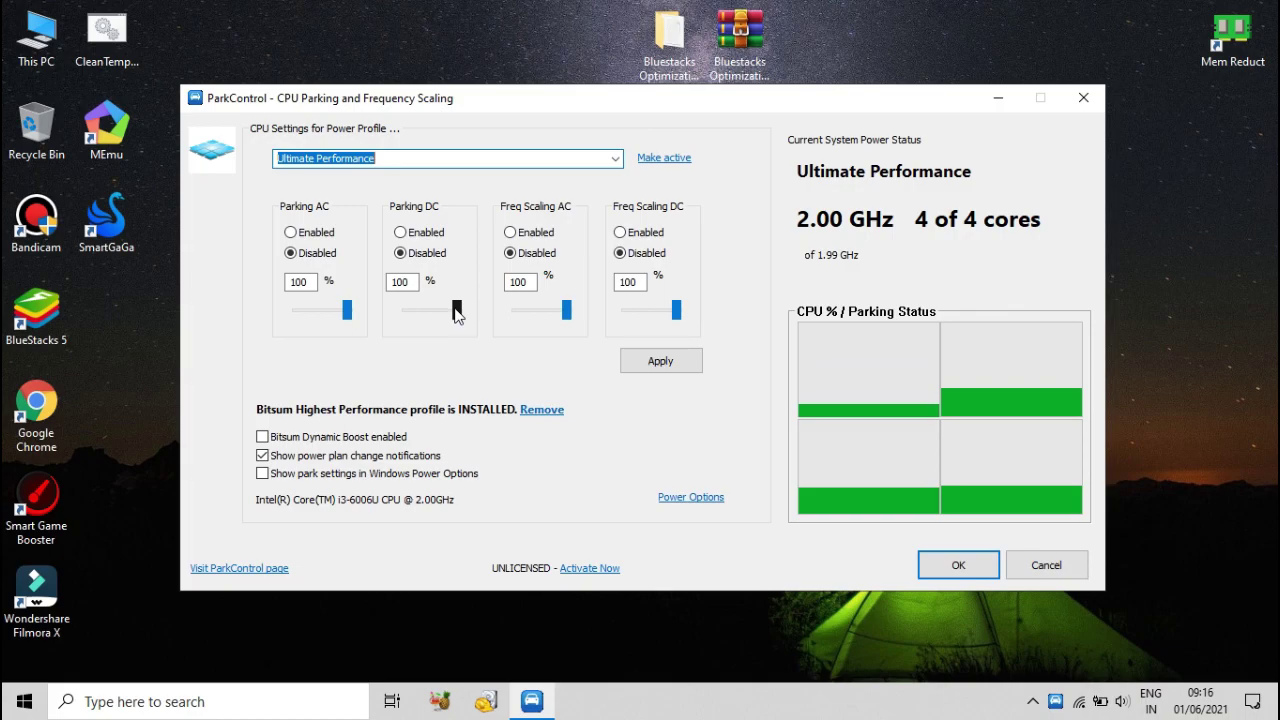
{"action": "left_click_drag", "start_coordinate": [457, 313], "coordinate": [432, 316]}
{"action": "left_click_drag", "start_coordinate": [343, 316], "coordinate": [692, 318]}
{"action": "left_click", "coordinate": [658, 364]}
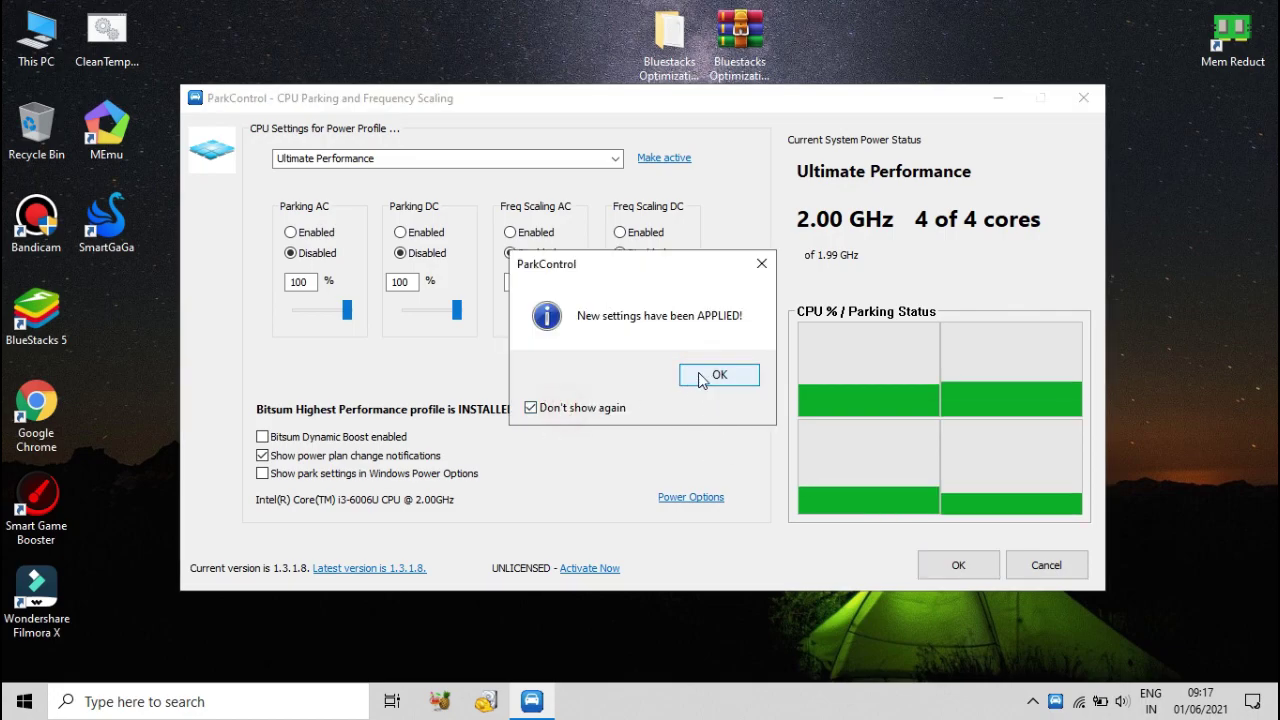
{"action": "left_click", "coordinate": [703, 378]}
{"action": "left_click", "coordinate": [960, 566]}
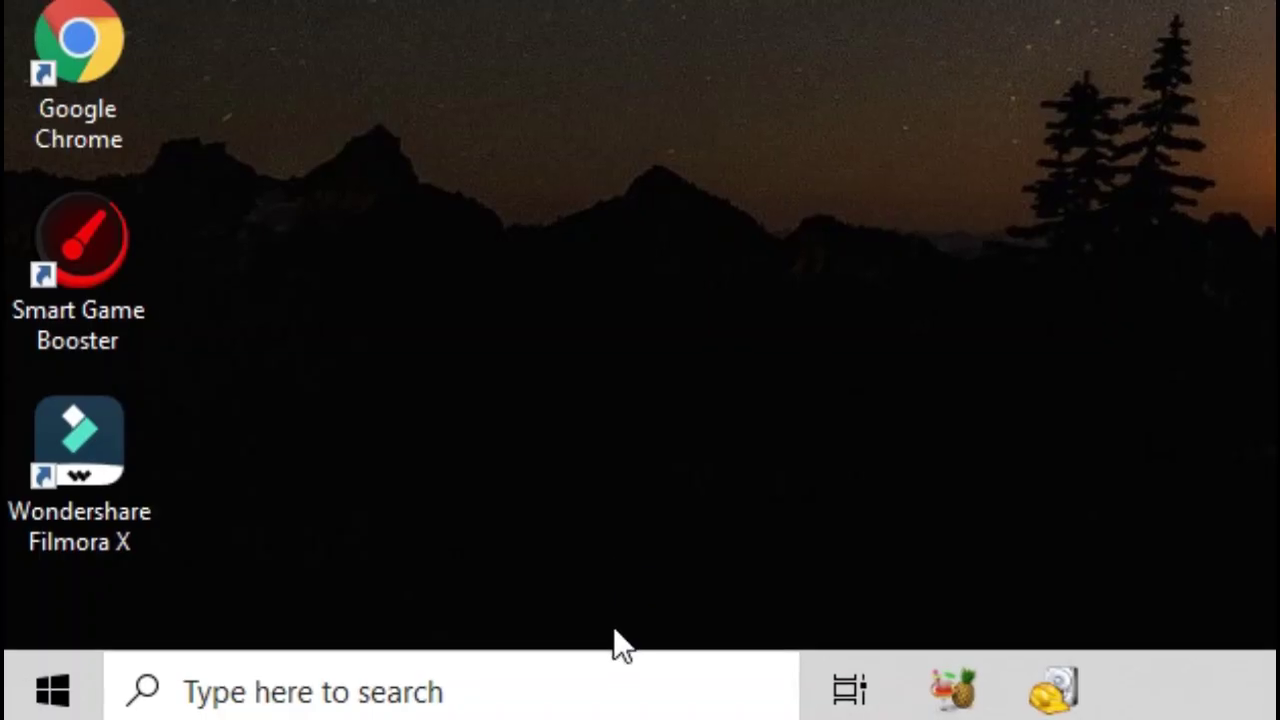
- Open the Windows Temp folder by running temp
{"action": "right_click", "coordinate": [52, 690]}
{"action": "left_click", "coordinate": [194, 533]}
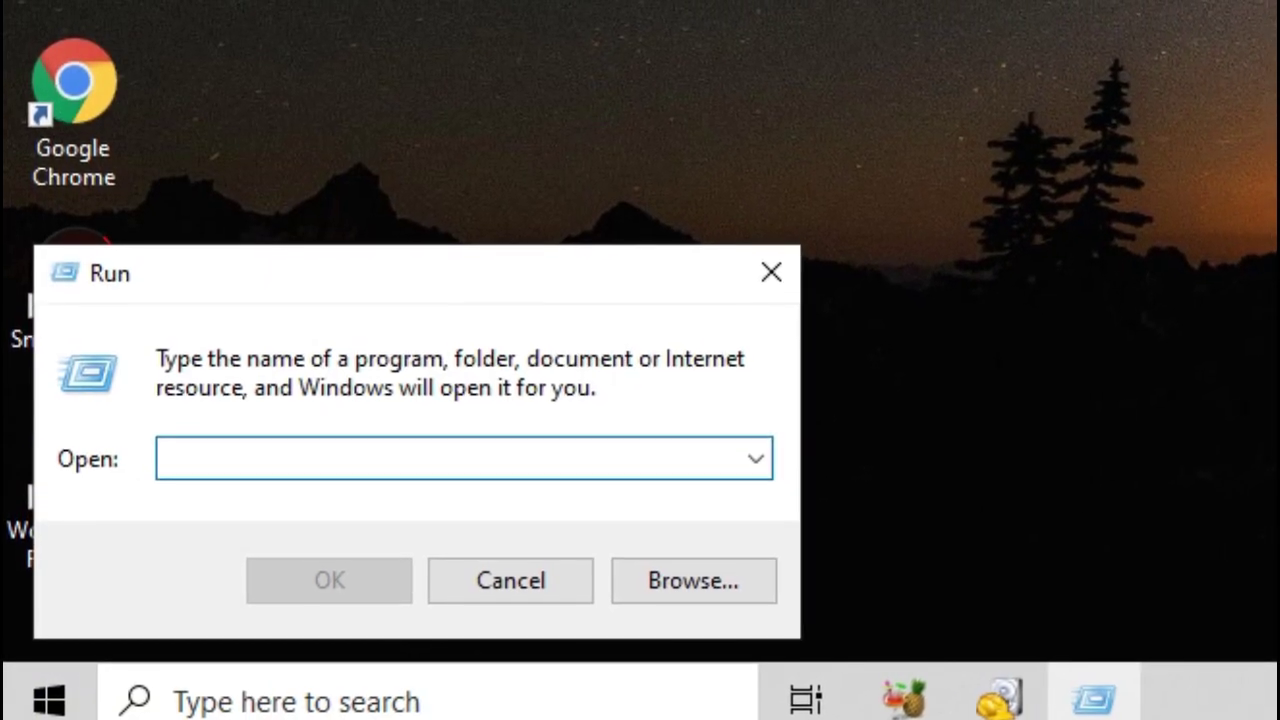
{"action": "type", "text": "temp"}
{"action": "key", "text": "Return"}
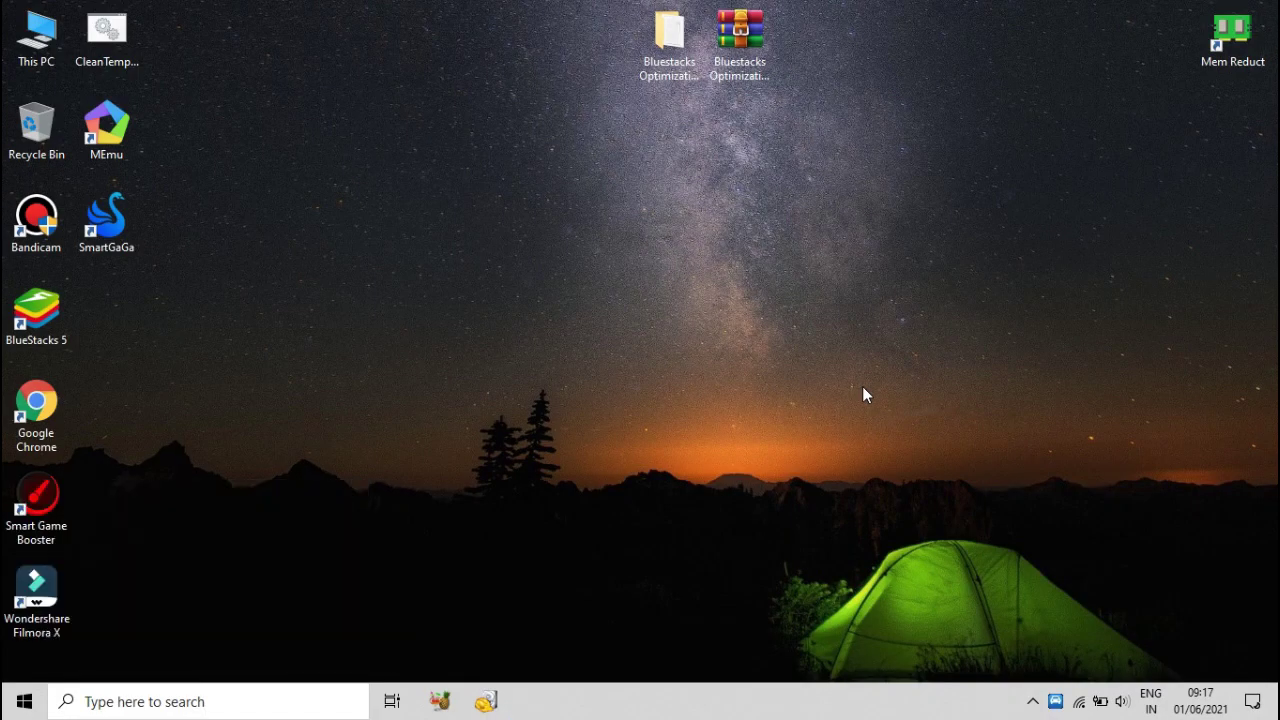
- Permanently delete everything in the Windows Temp folder, skipping the file in use, then close the folder and refresh the desktop
{"action": "key", "text": "ctrl+a"}
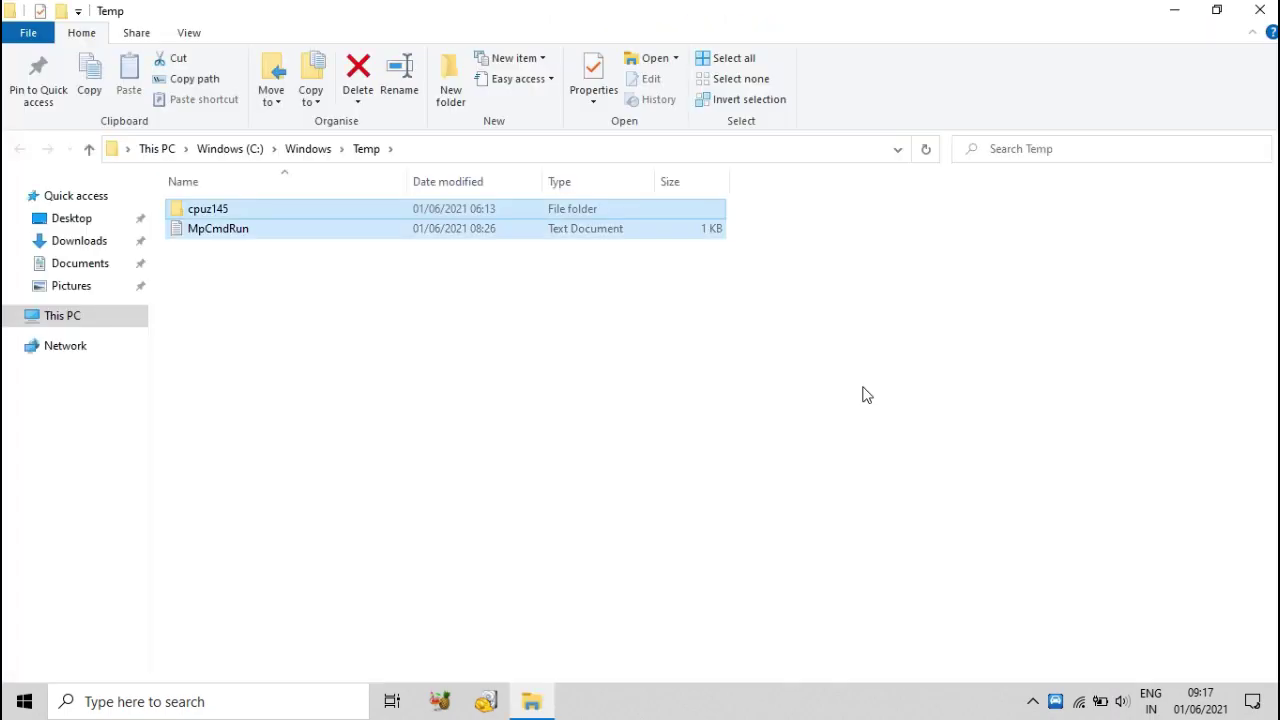
{"action": "key", "text": "shift+Delete"}
{"action": "key", "text": "Return"}
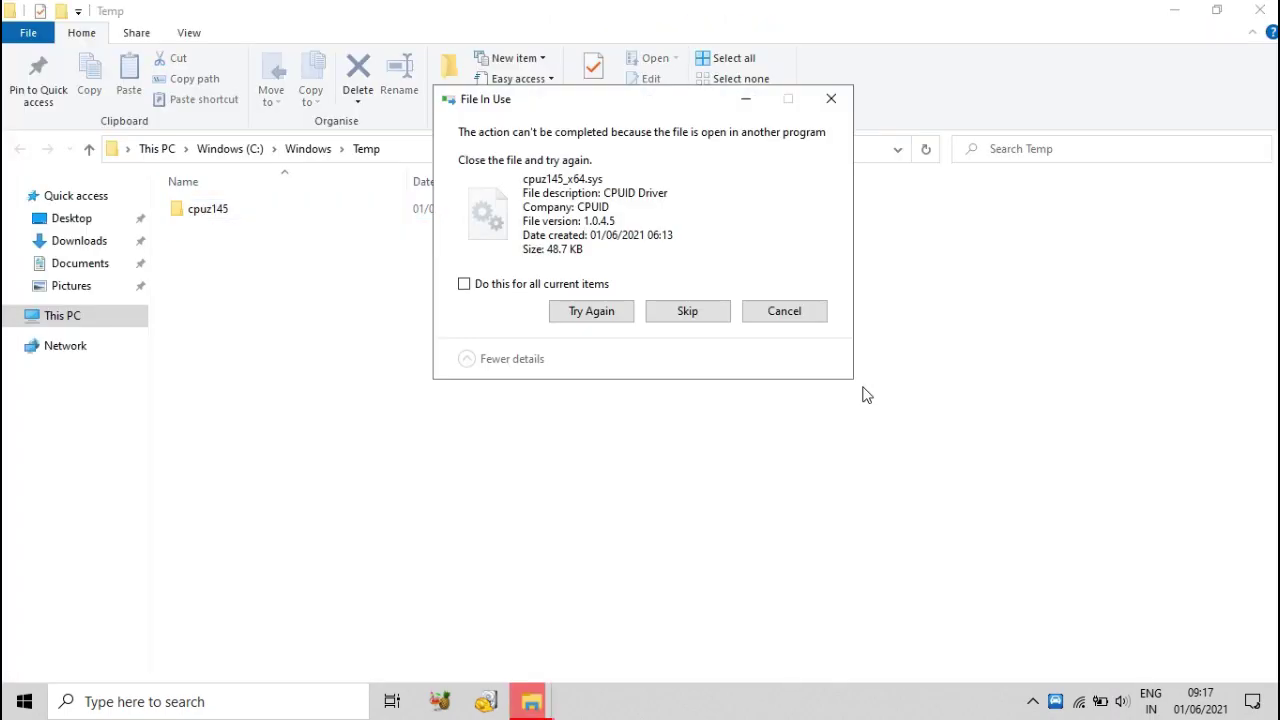
{"action": "left_click", "coordinate": [687, 312]}
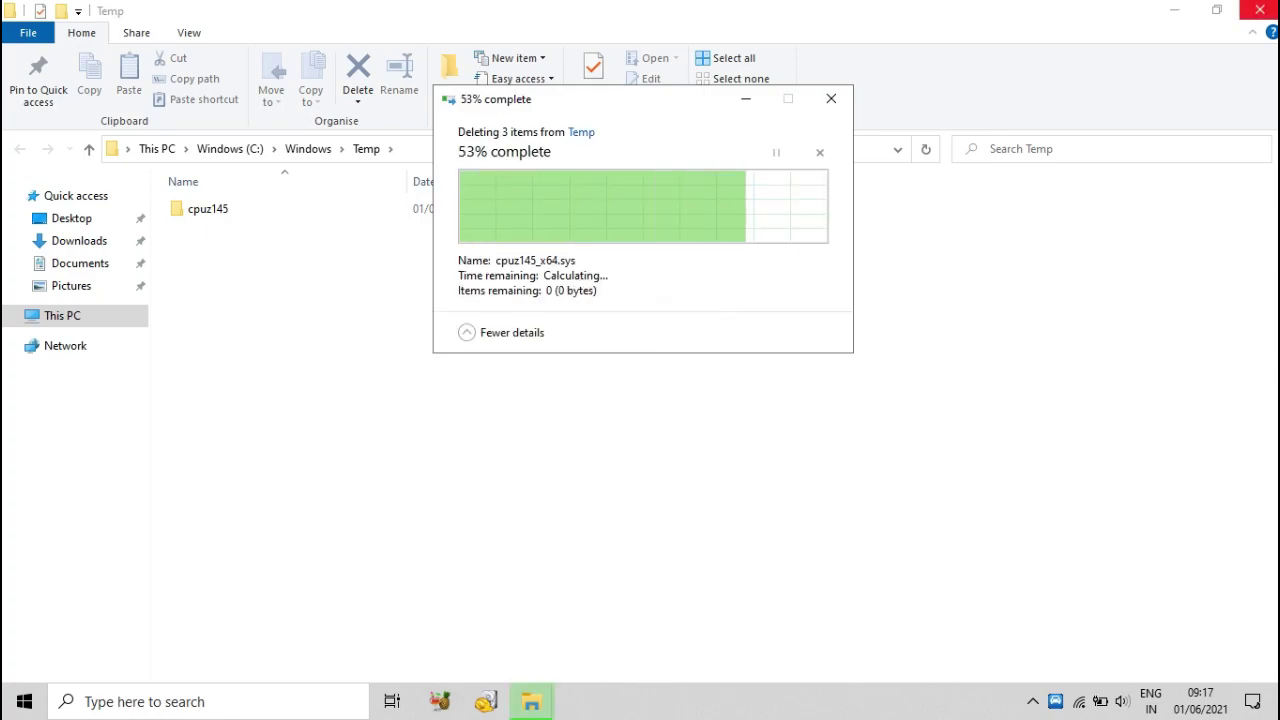
{"action": "left_click", "coordinate": [1260, 10]}
{"action": "right_click", "coordinate": [703, 242]}
{"action": "left_click", "coordinate": [773, 298]}
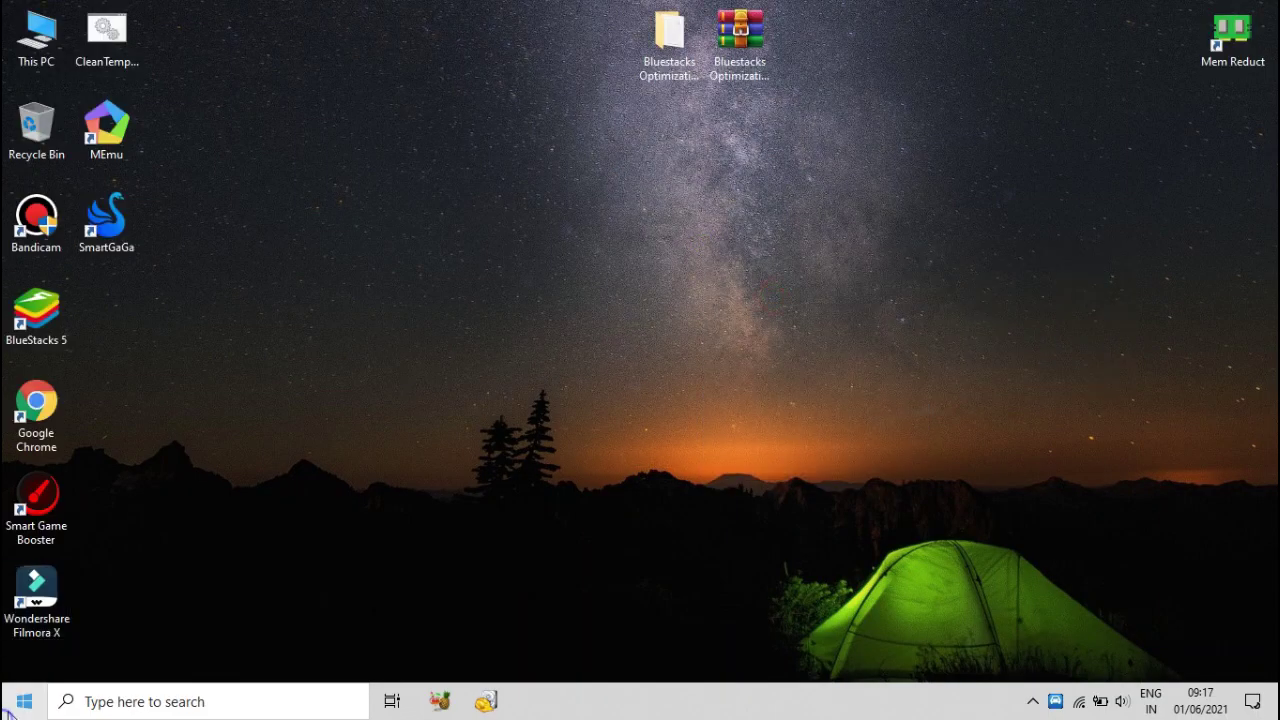
- Open the user's local Temp folder by running %temp%
{"action": "right_click", "coordinate": [24, 701]}
{"action": "left_click", "coordinate": [50, 627]}
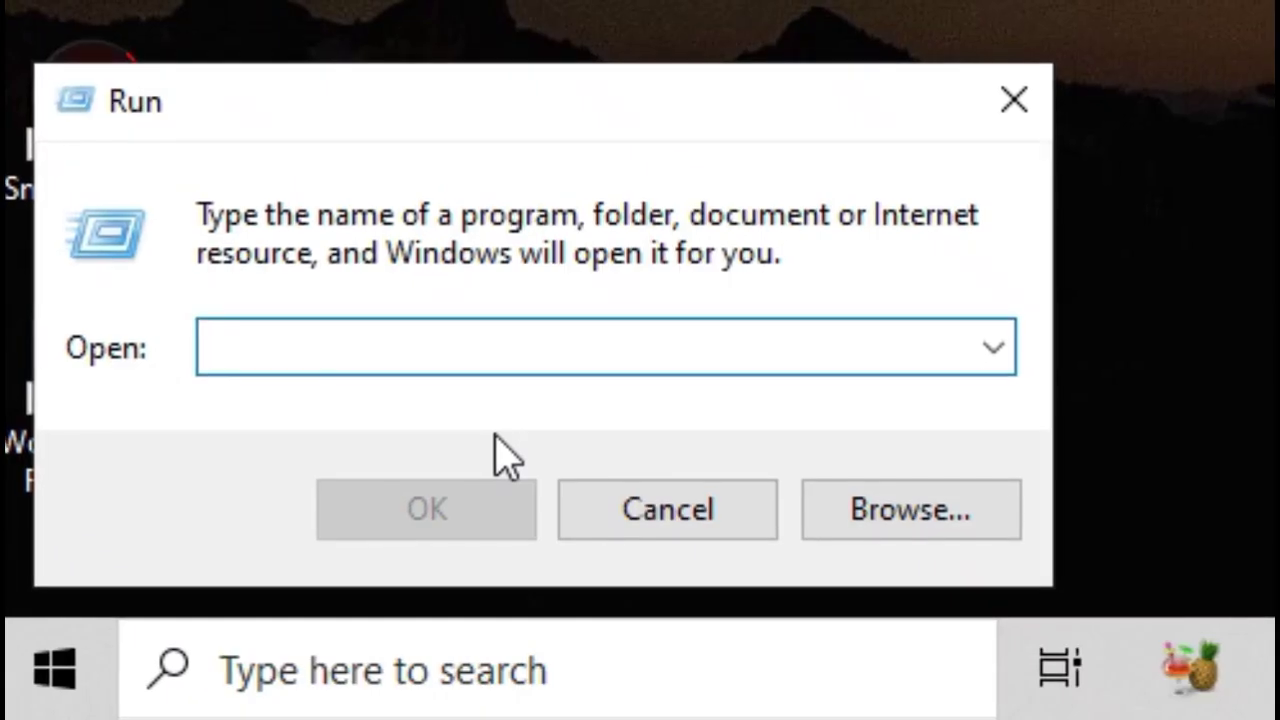
{"action": "type", "text": "%tem"}
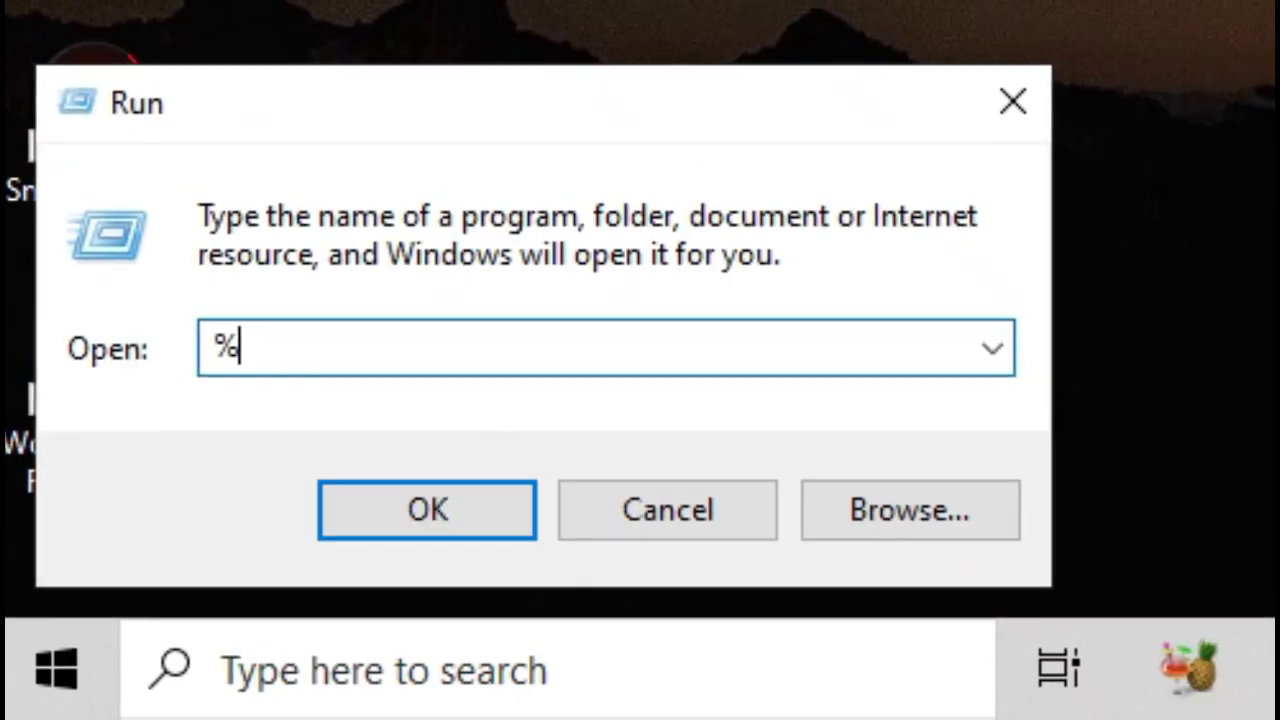
{"action": "type", "text": "p%"}
{"action": "key", "text": "Return"}
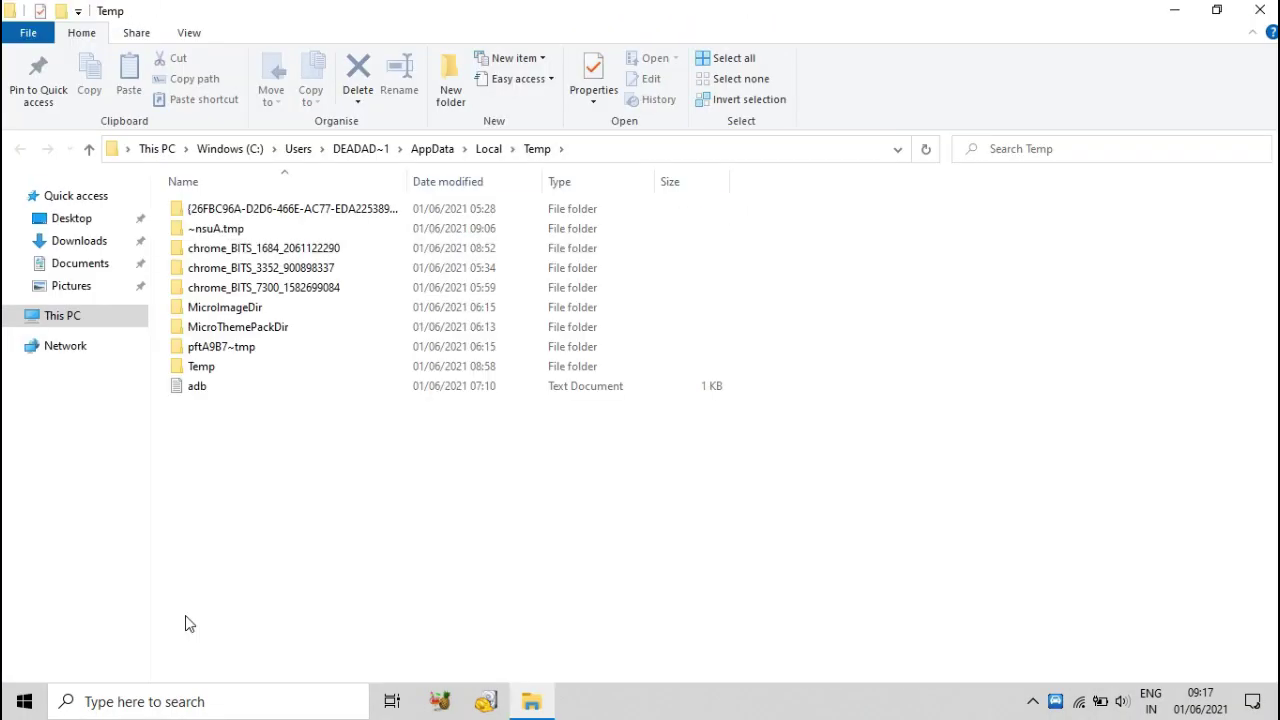
- Permanently delete everything in the local Temp folder, continuing with administrator permission for all current items, and close the folder
{"action": "key", "text": "ctrl+a"}
{"action": "key", "text": "shift+Delete"}
{"action": "key", "text": "Return"}
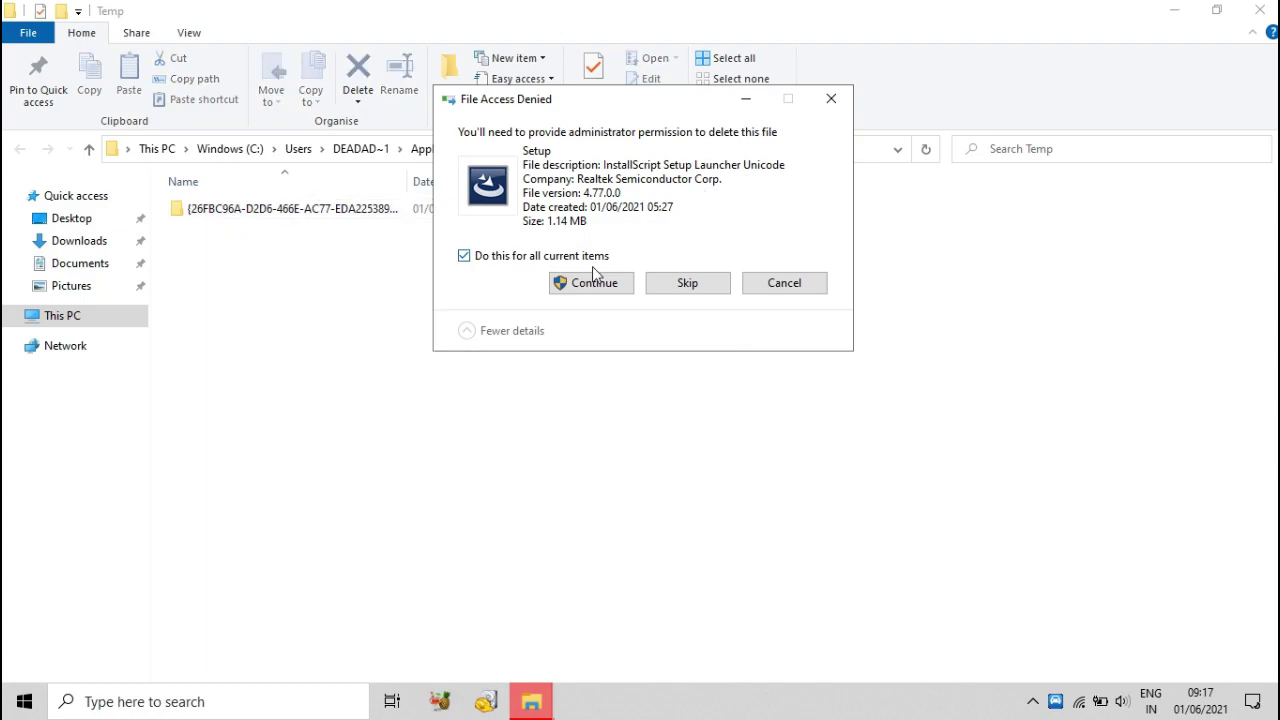
{"action": "left_click", "coordinate": [590, 283]}
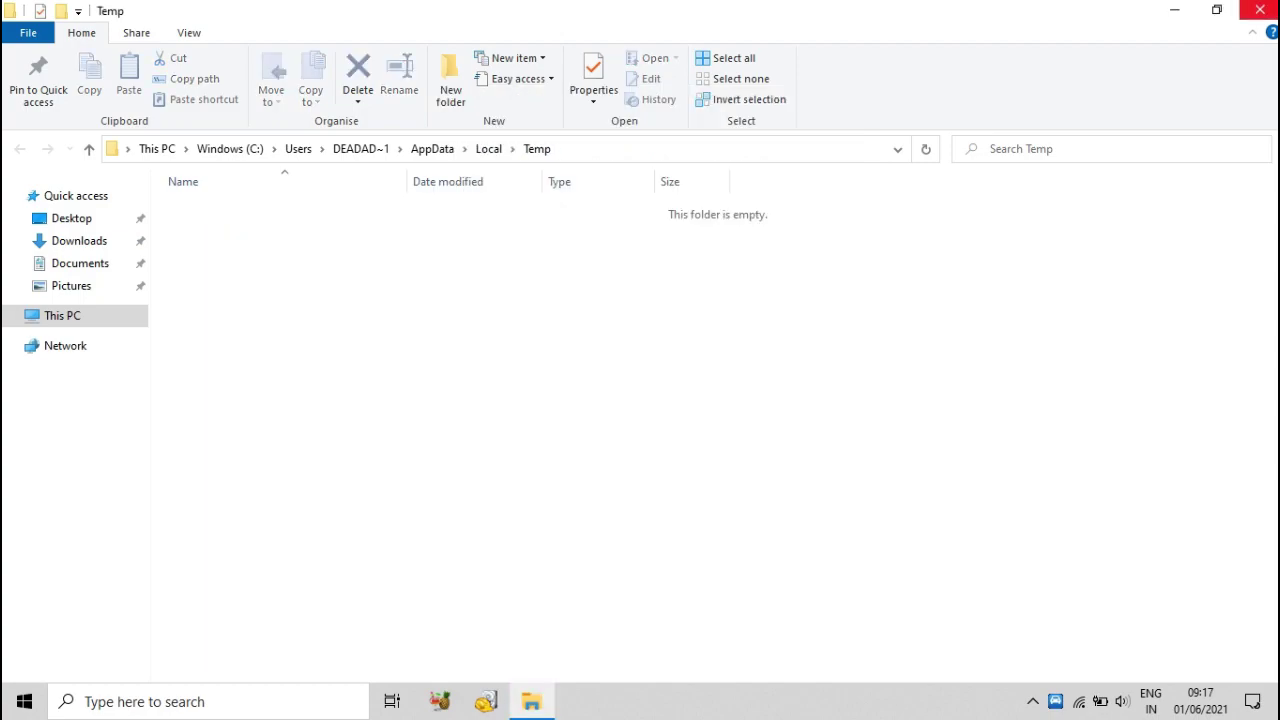
{"action": "key", "text": "alt+F4"}
- Open the Windows Prefetch folder by running prefetch
{"action": "right_click", "coordinate": [24, 701]}
{"action": "left_click", "coordinate": [82, 628]}
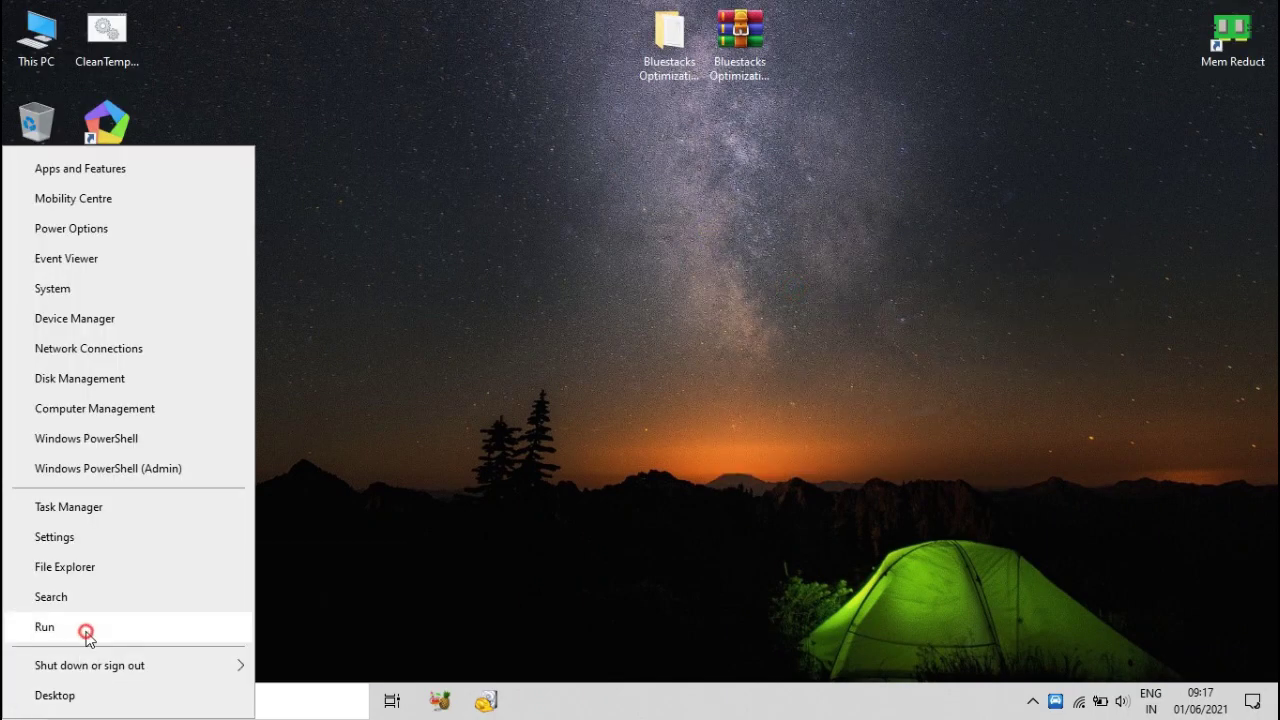
{"action": "key", "text": "BackSpace"}
{"action": "type", "text": "r"}
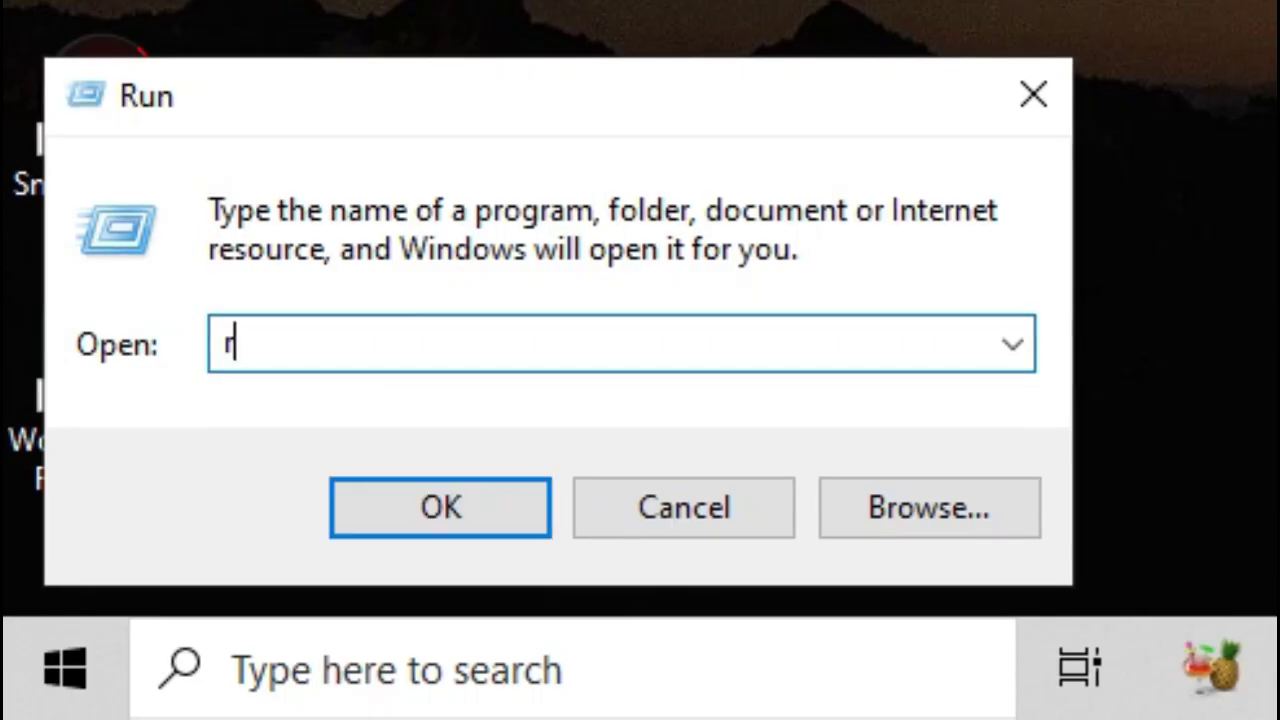
{"action": "key", "text": "BackSpace"}
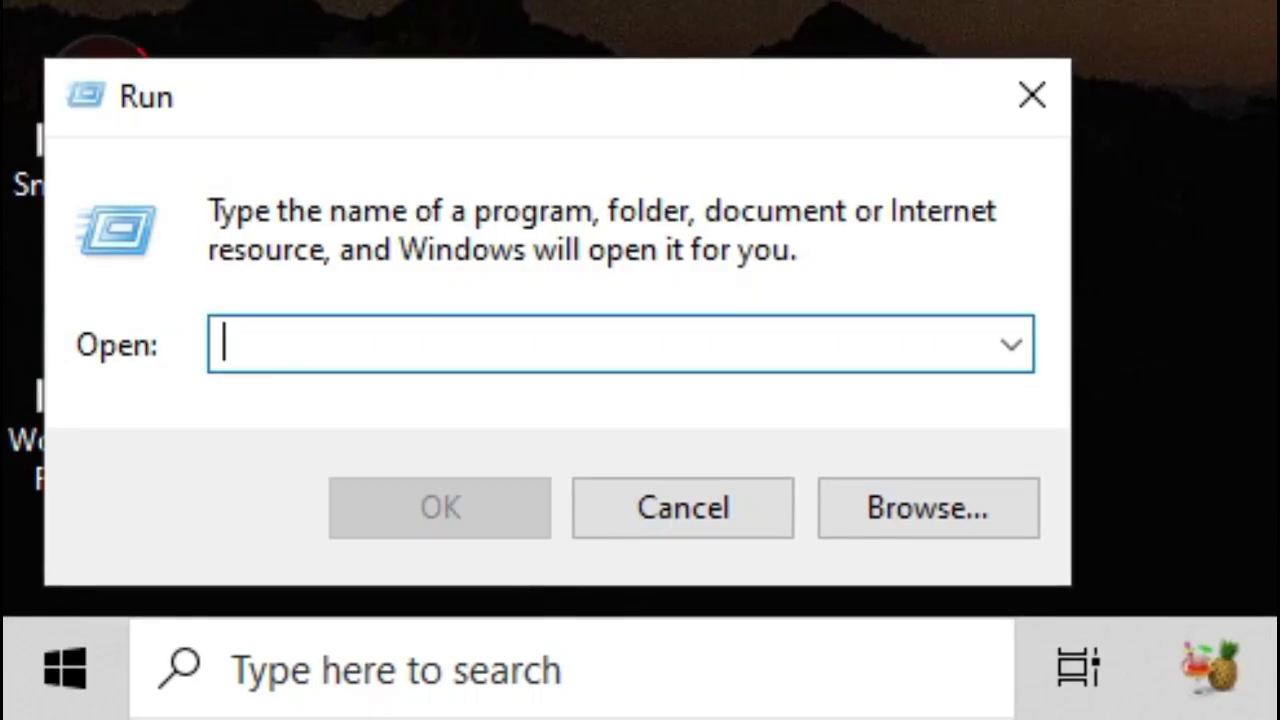
{"action": "type", "text": "pre"}
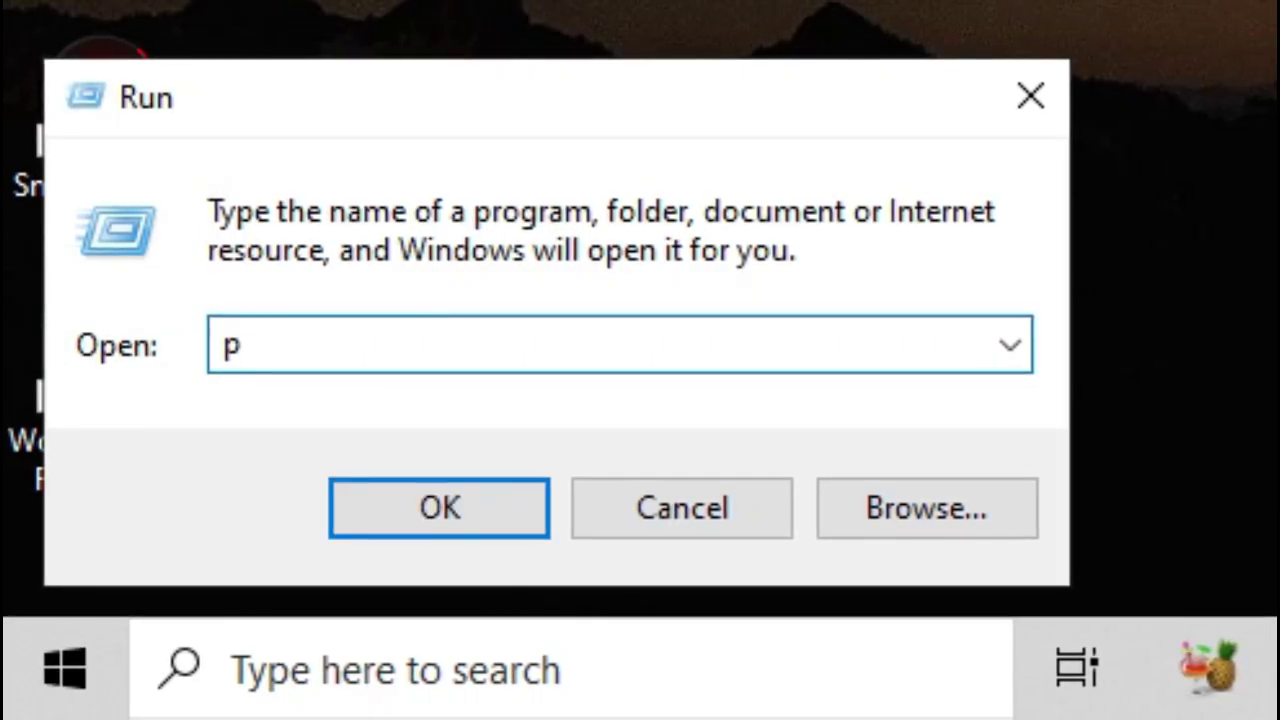
{"action": "type", "text": "fetch"}
{"action": "key", "text": "Return"}
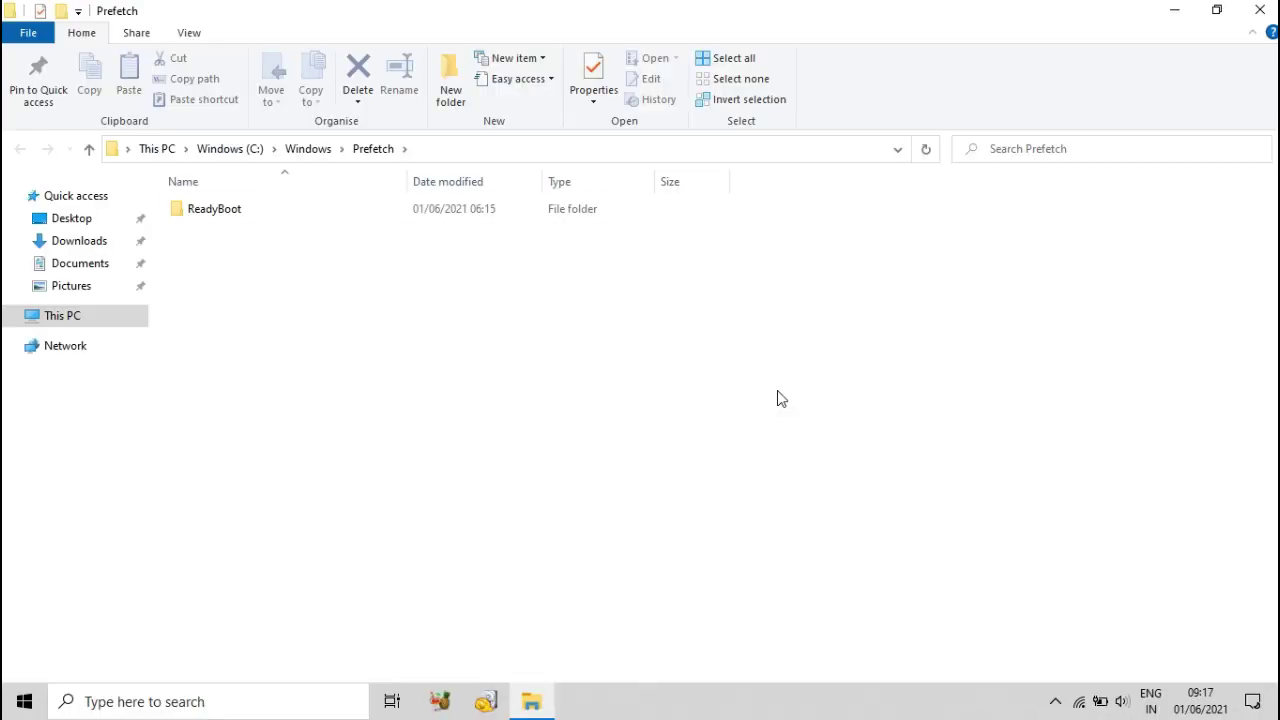
- Delete everything in the Prefetch folder, close the folder and refresh the desktop
{"action": "key", "text": "ctrl+a"}
{"action": "key", "text": "Delete"}
{"action": "left_click", "coordinate": [1216, 10]}
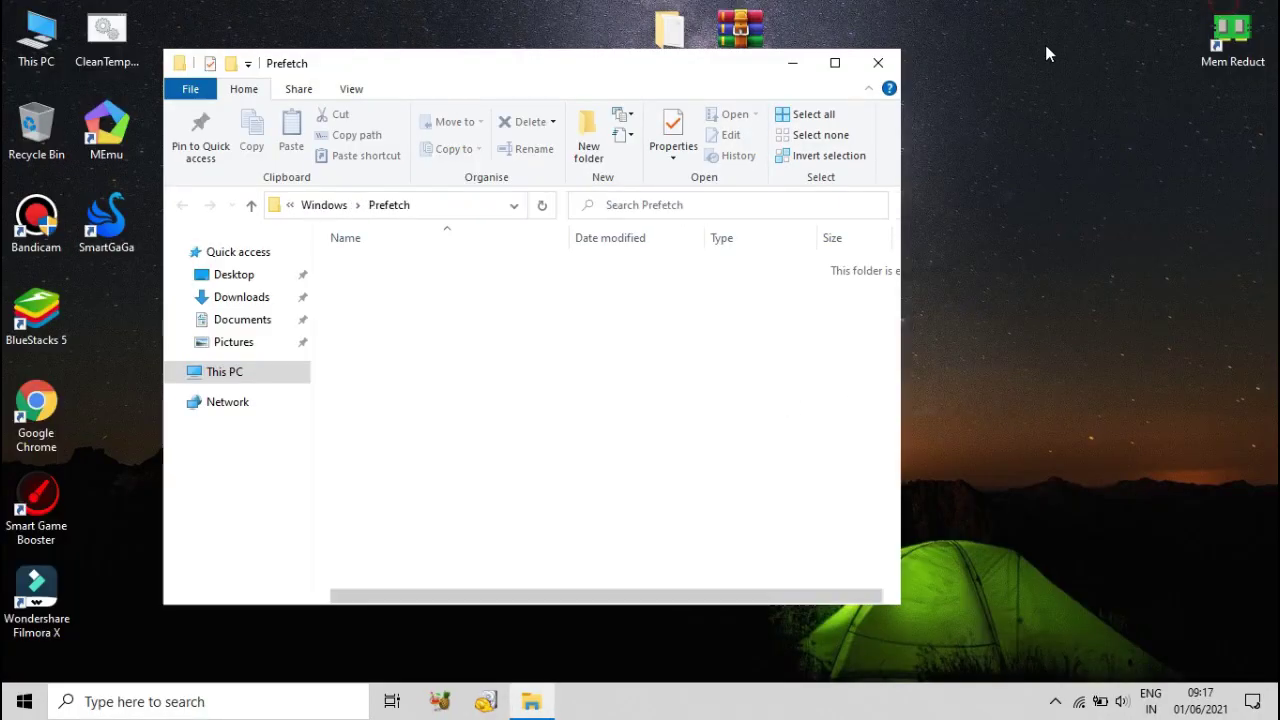
{"action": "left_click", "coordinate": [885, 55]}
{"action": "right_click", "coordinate": [498, 203]}
{"action": "left_click", "coordinate": [548, 256]}
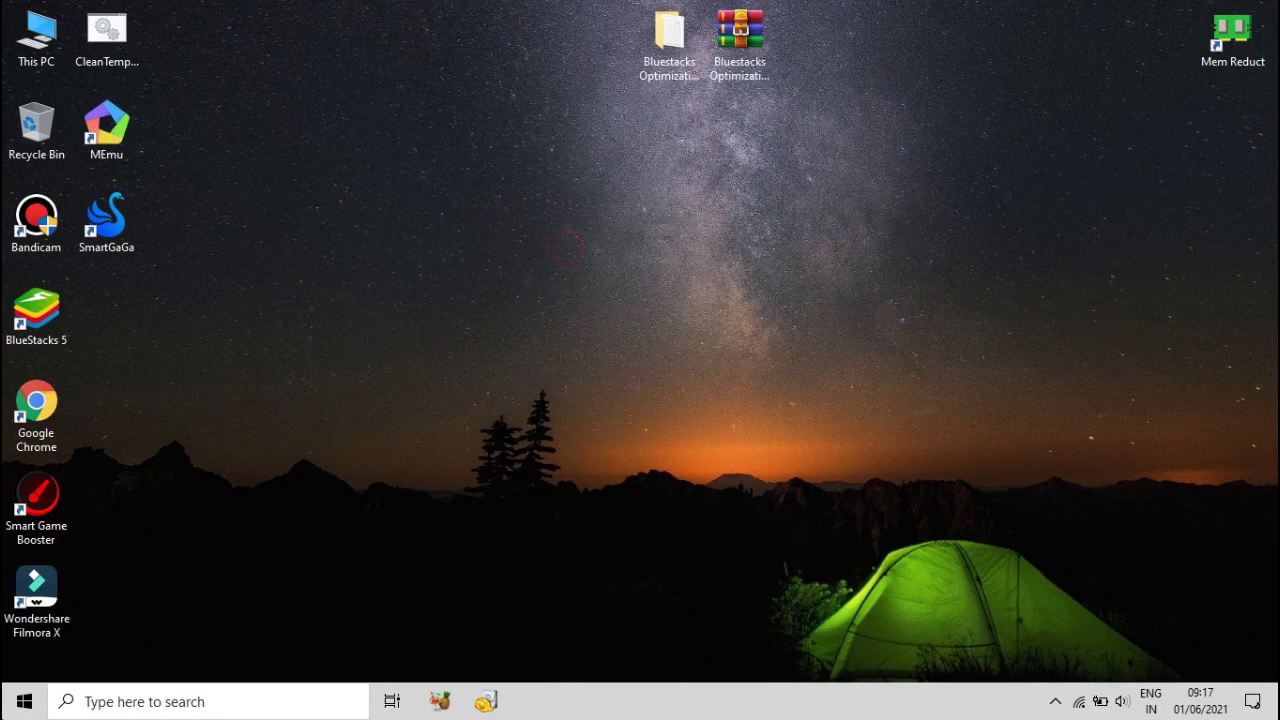
- Run the tree command from the Run dialog
{"action": "right_click", "coordinate": [24, 701]}
{"action": "left_click", "coordinate": [62, 632]}
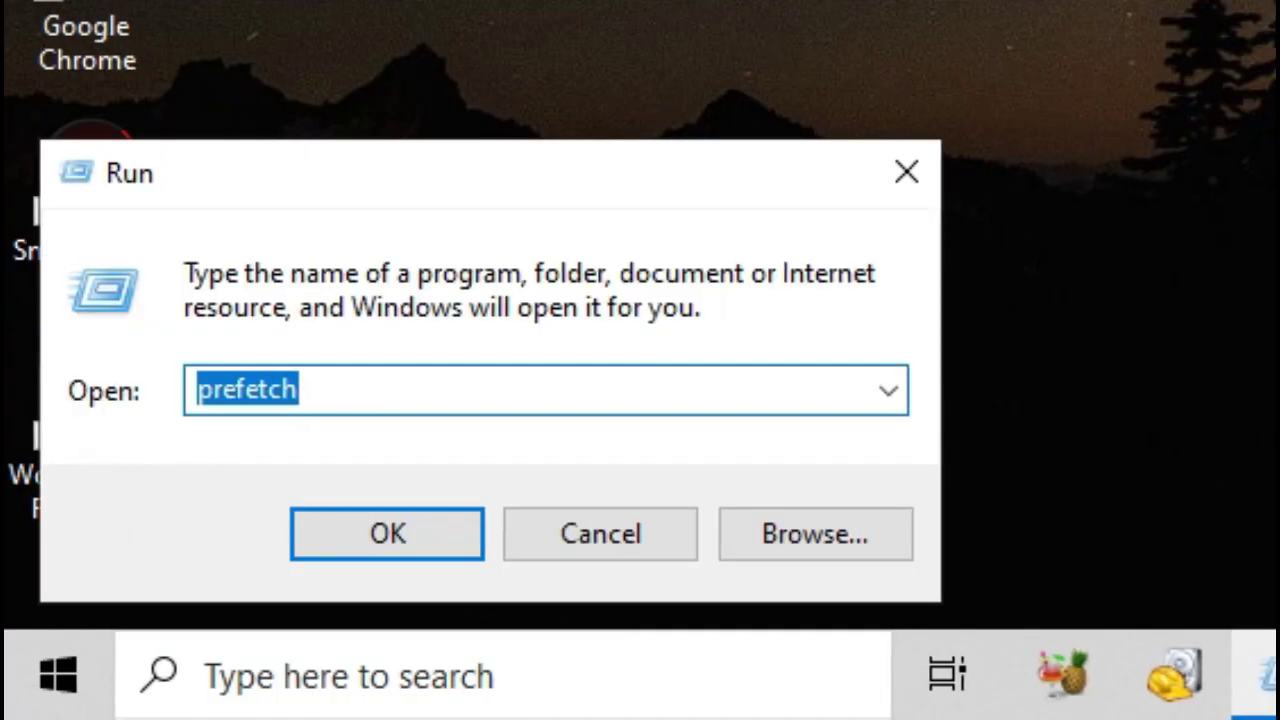
{"action": "key", "text": "BackSpace"}
{"action": "type", "text": "tree"}
{"action": "key", "text": "Return"}
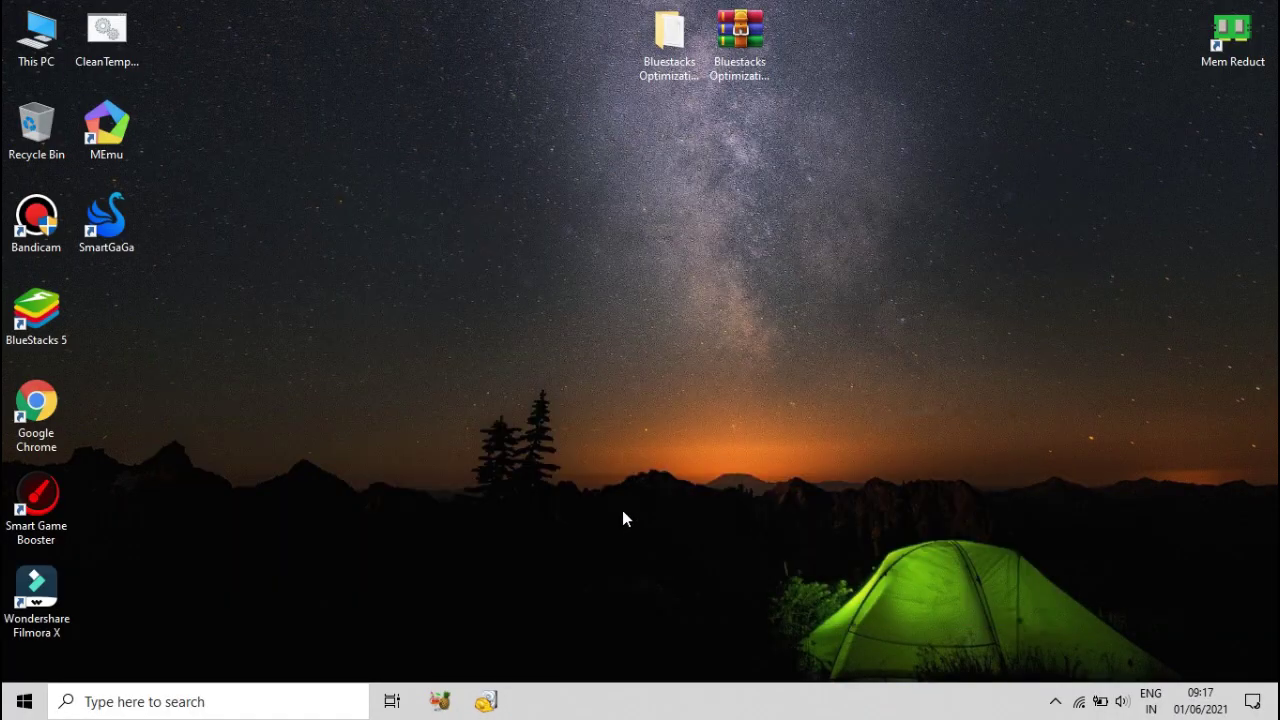
- Refresh the desktop and launch the BlueStacks 5 Multi-Instance Manager
{"action": "right_click", "coordinate": [502, 240]}
{"action": "left_click", "coordinate": [575, 291]}
{"action": "left_click_drag", "start_coordinate": [472, 116], "coordinate": [716, 352]}
{"action": "key", "text": "super"}
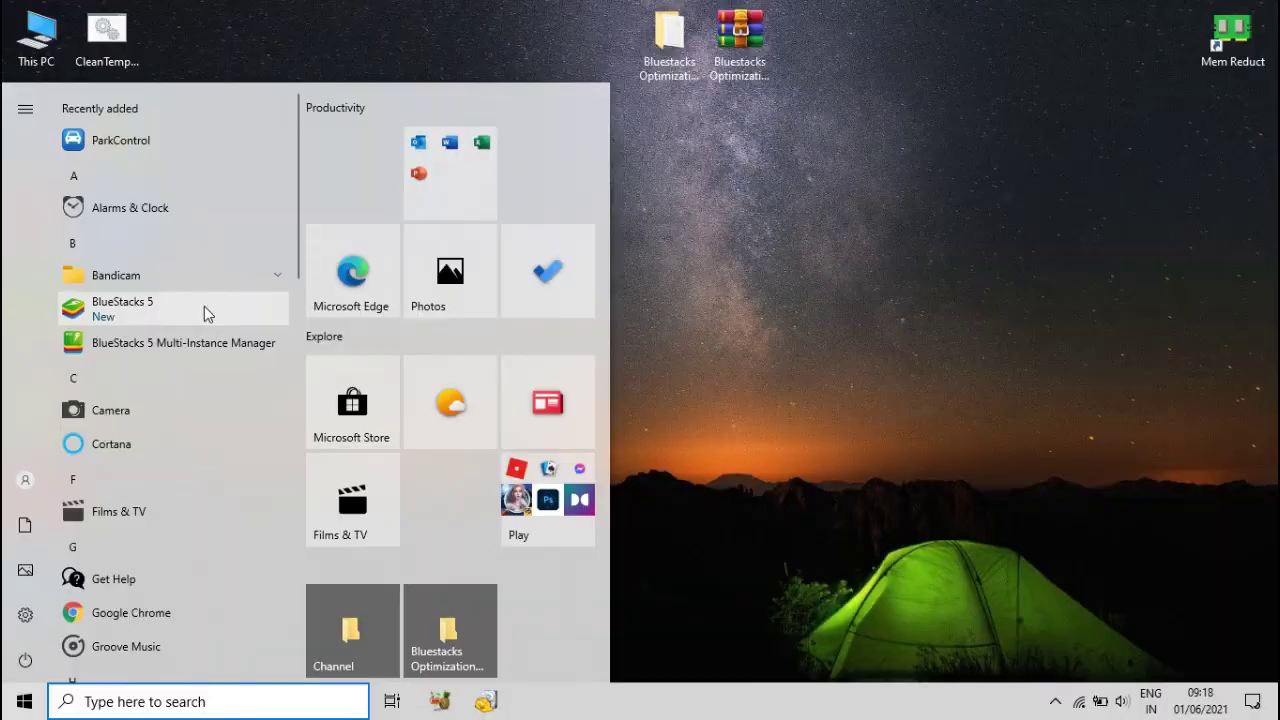
{"action": "left_click", "coordinate": [209, 340]}
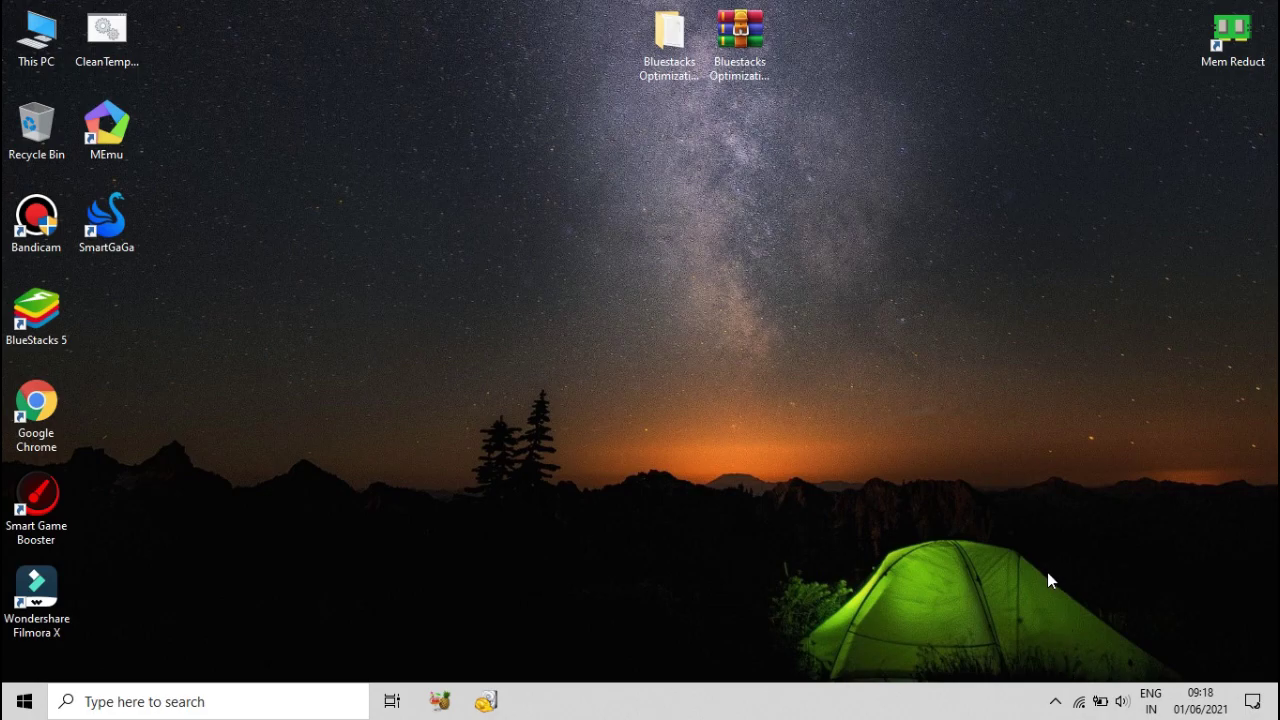
{"action": "left_click", "coordinate": [1055, 701]}
{"action": "left_click", "coordinate": [1018, 626]}
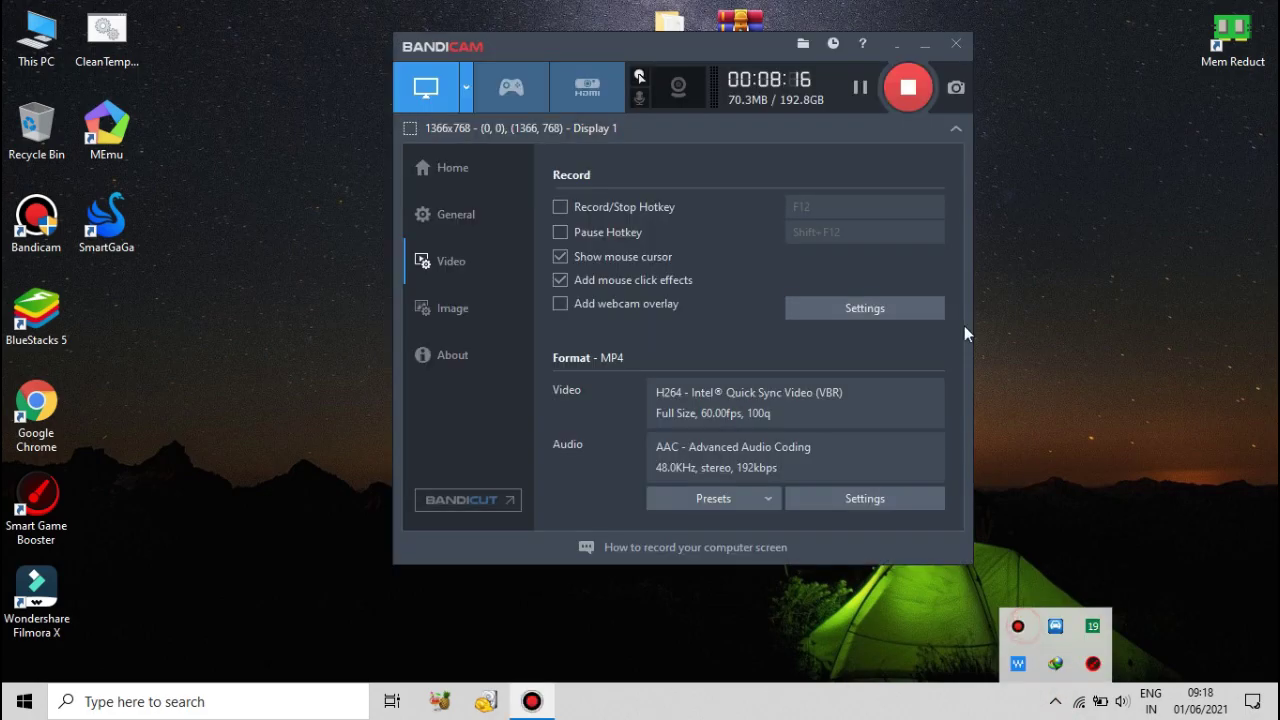
{"action": "left_click", "coordinate": [910, 40]}
{"action": "left_click", "coordinate": [828, 251]}
{"action": "right_click", "coordinate": [829, 248]}
{"action": "left_click", "coordinate": [886, 306]}
{"action": "right_click", "coordinate": [786, 263]}
{"action": "left_click", "coordinate": [838, 322]}
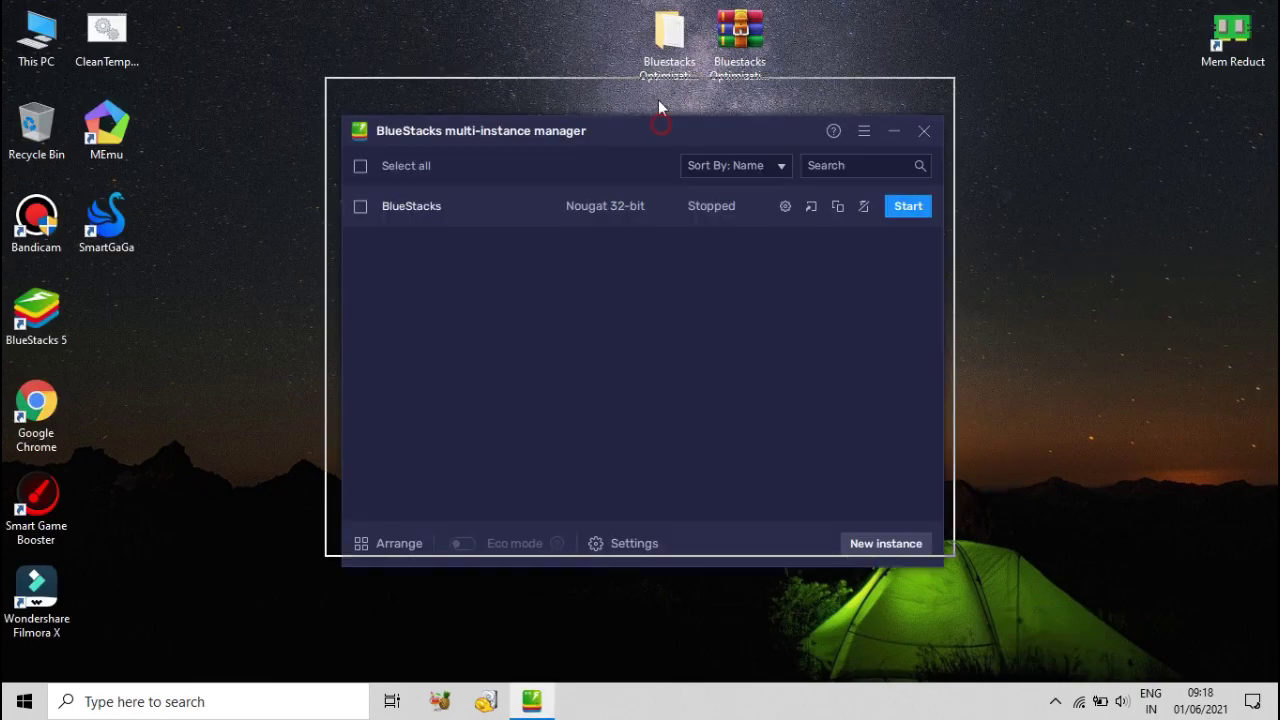
- Open the BlueStacks instance's settings and choose High (4 Cores) CPU allocation, keeping memory allocation at High (4 GB)
{"action": "left_click", "coordinate": [778, 180]}
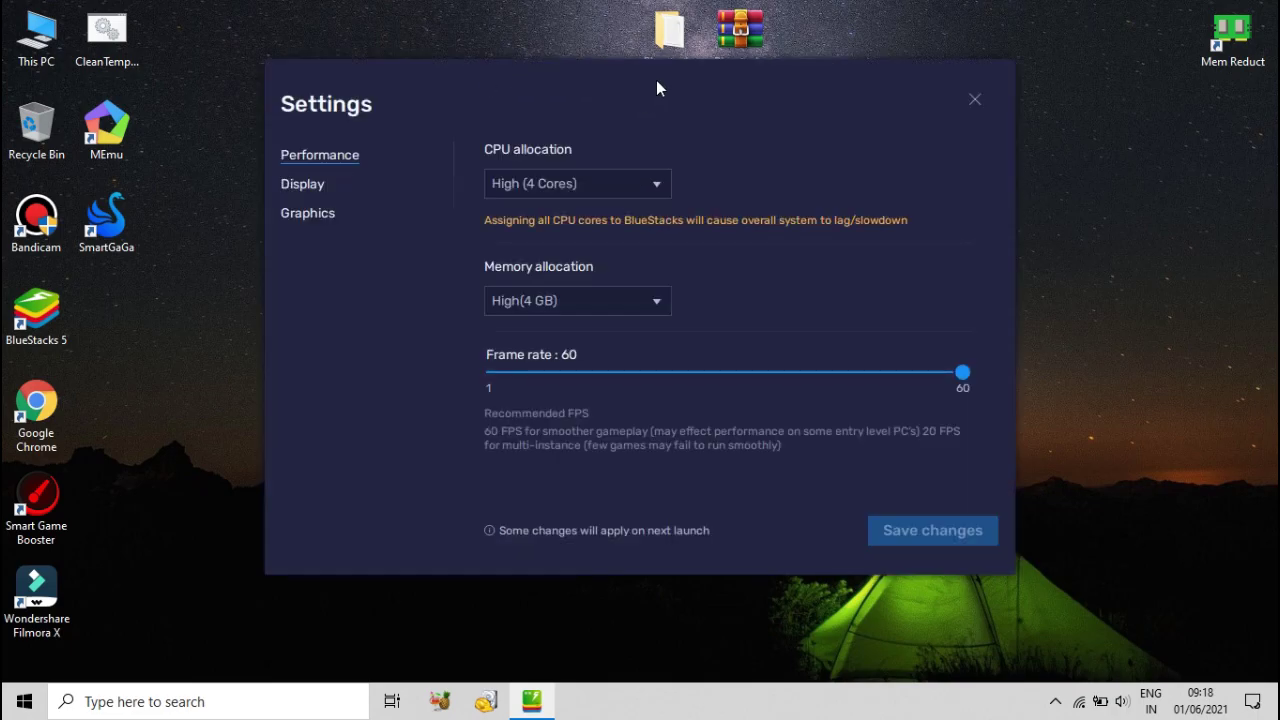
{"action": "left_click", "coordinate": [605, 183]}
{"action": "left_click", "coordinate": [560, 216]}
{"action": "left_click", "coordinate": [590, 293]}
{"action": "left_click", "coordinate": [590, 293]}
- Choose the Landscape orientation for the instance's display resolution
{"action": "left_click", "coordinate": [304, 185]}
{"action": "left_click", "coordinate": [567, 186]}
{"action": "left_click", "coordinate": [605, 213]}
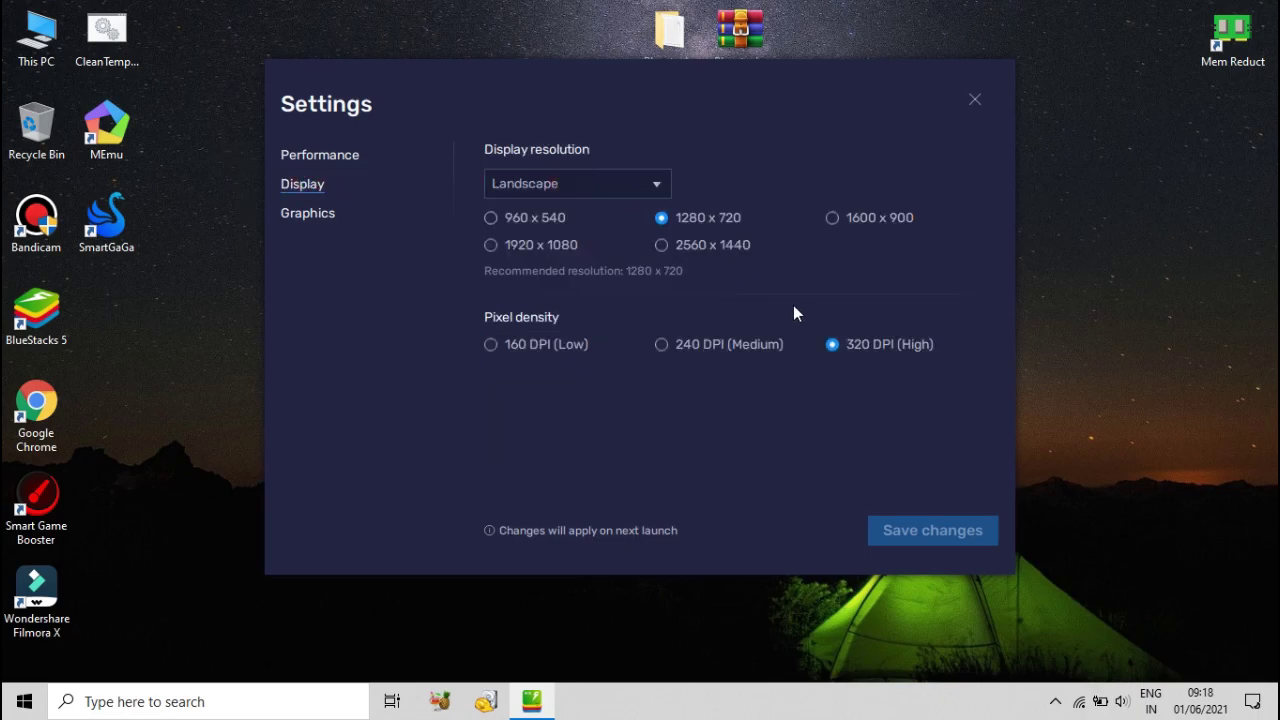
- Set the instance's graphics to Compatibility engine mode with DirectX as graphics renderer and interface renderer, and save the changes
{"action": "left_click", "coordinate": [305, 216]}
{"action": "left_click", "coordinate": [537, 186]}
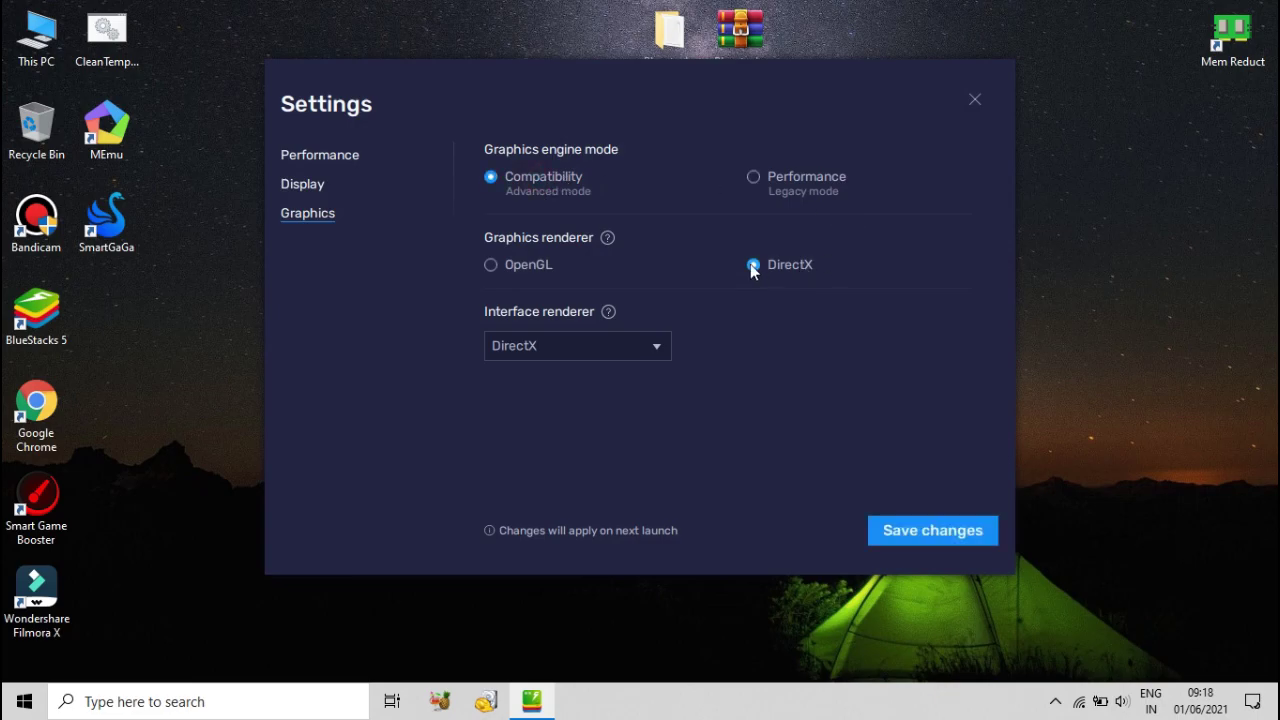
{"action": "left_click", "coordinate": [634, 345]}
{"action": "left_click", "coordinate": [600, 466]}
{"action": "left_click", "coordinate": [928, 532]}
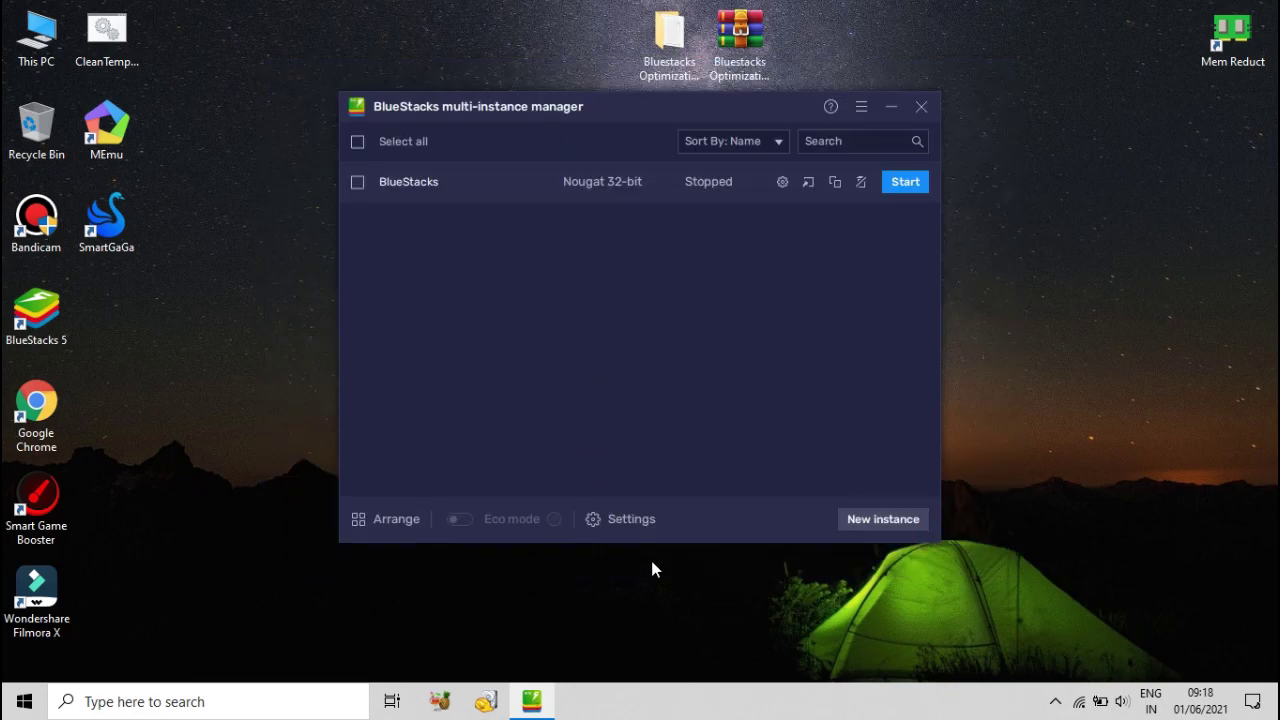
- Start the BlueStacks instance, close the multi-instance manager and refresh the desktop
{"action": "left_click", "coordinate": [922, 182]}
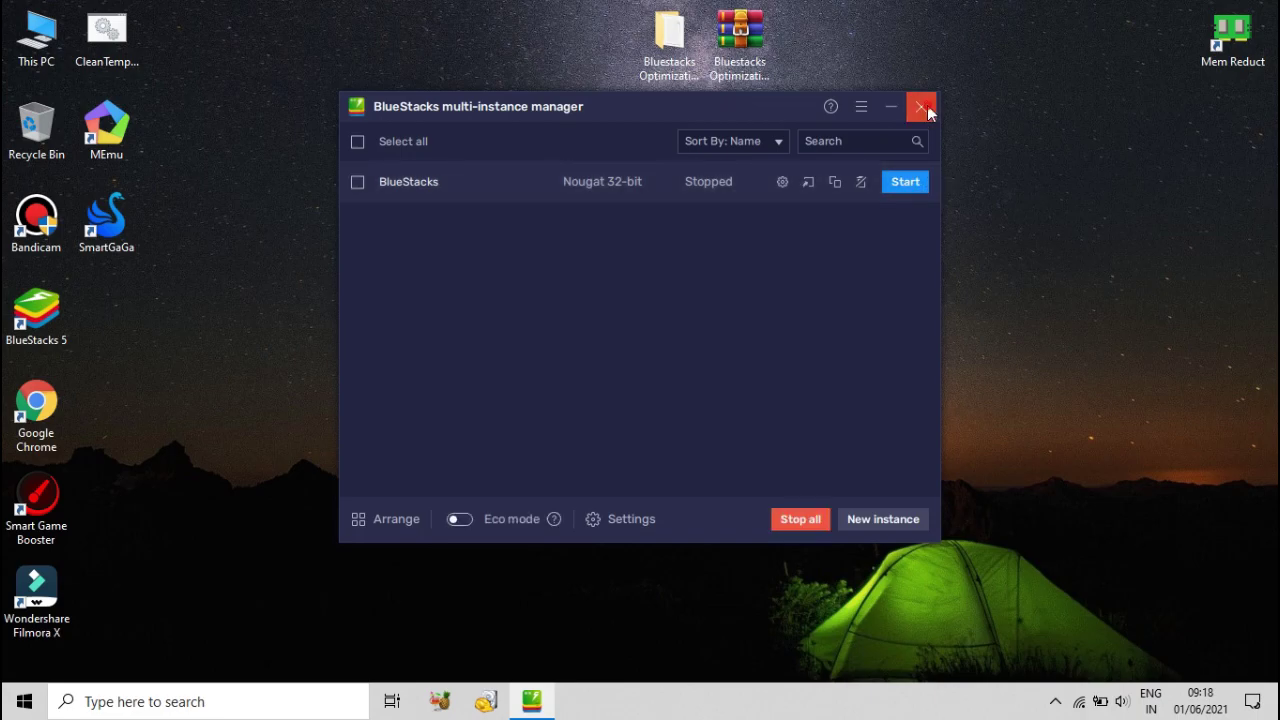
{"action": "left_click", "coordinate": [924, 106]}
{"action": "right_click", "coordinate": [968, 98]}
{"action": "left_click", "coordinate": [1037, 151]}
{"action": "right_click", "coordinate": [829, 129]}
{"action": "left_click", "coordinate": [922, 190]}
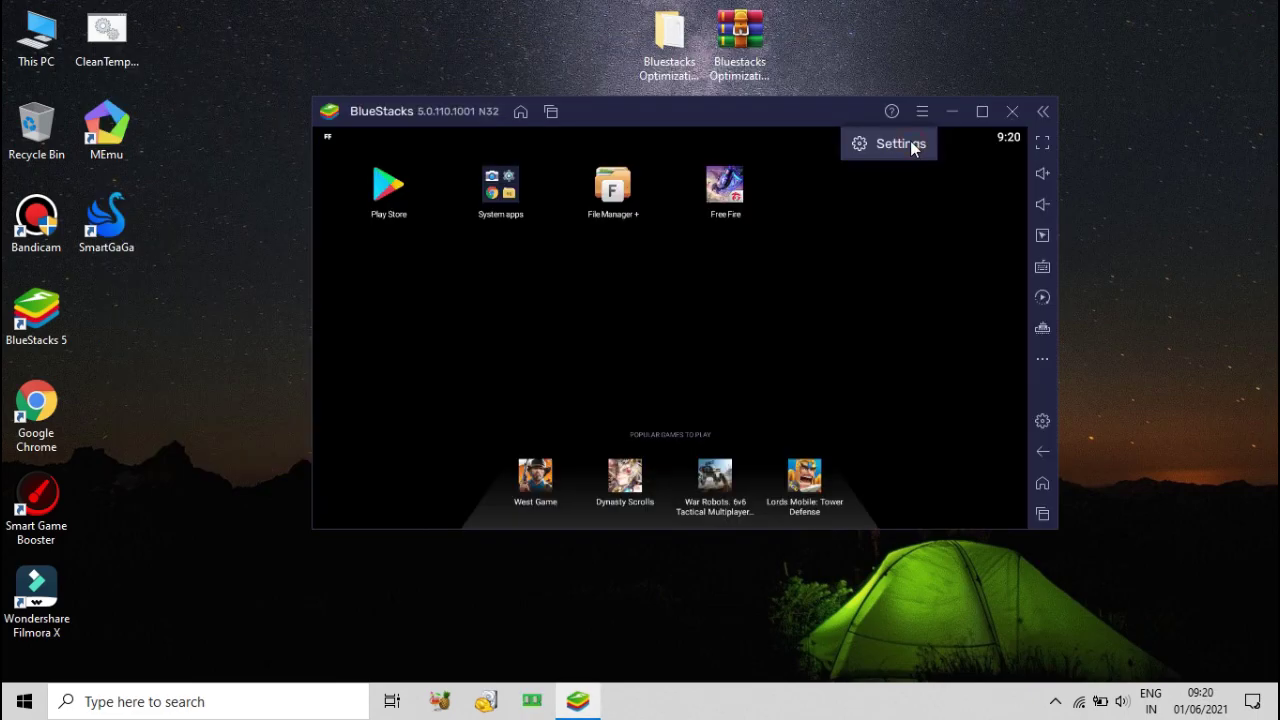
- Enable high frame rate in the running BlueStacks instance's performance settings and save the changes
{"action": "left_click", "coordinate": [900, 144]}
{"action": "left_click", "coordinate": [622, 212]}
{"action": "left_click", "coordinate": [622, 212]}
{"action": "scroll", "coordinate": [721, 311], "scroll_direction": "down", "scroll_amount": 1}
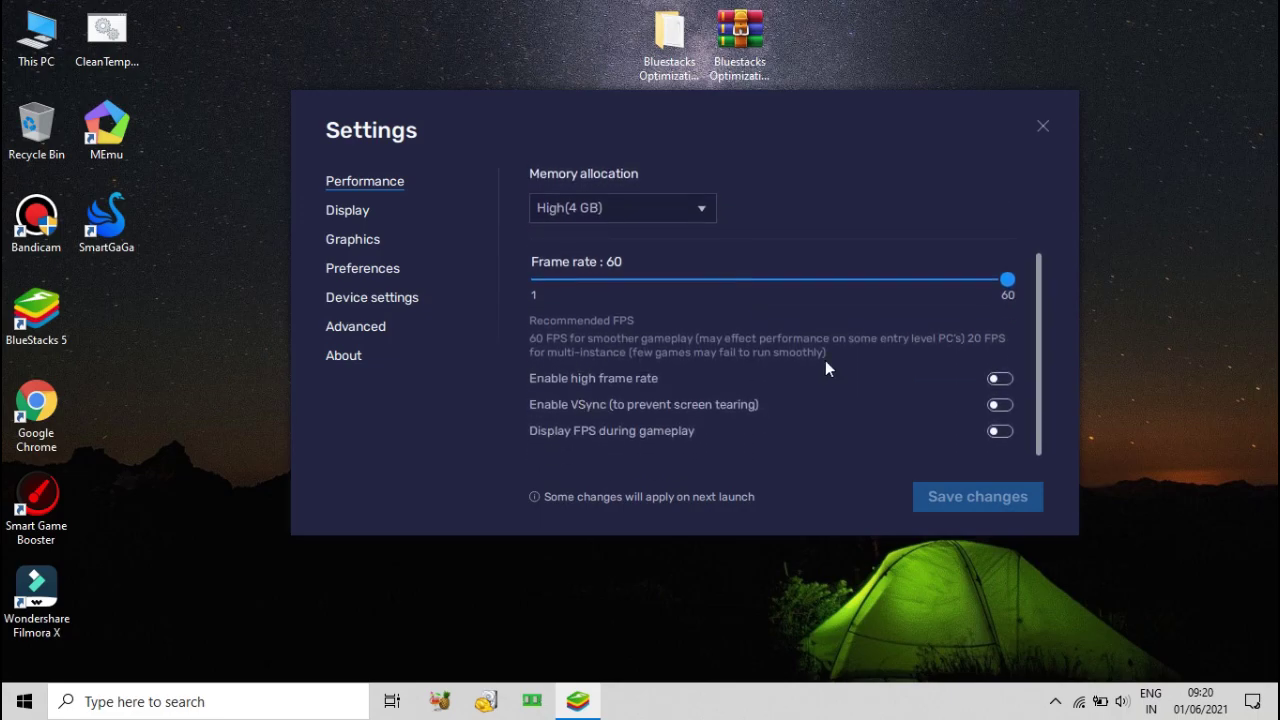
{"action": "left_click", "coordinate": [996, 380]}
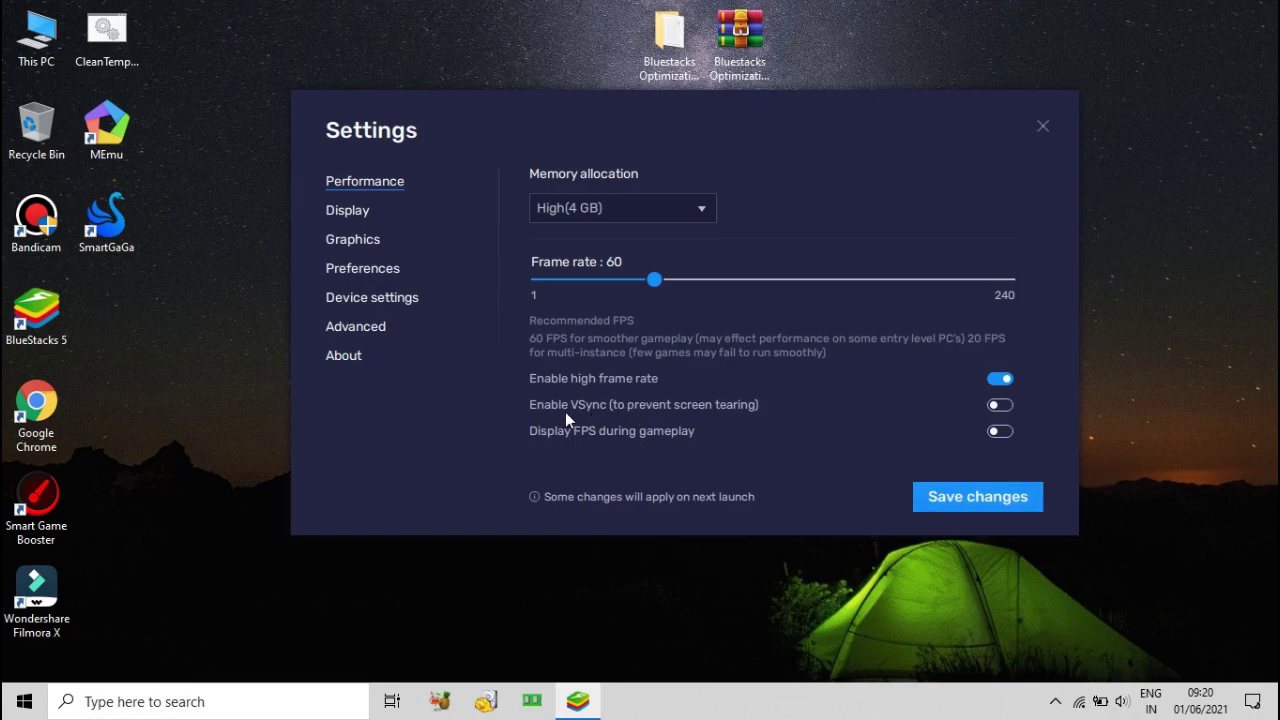
{"action": "left_click", "coordinate": [353, 227]}
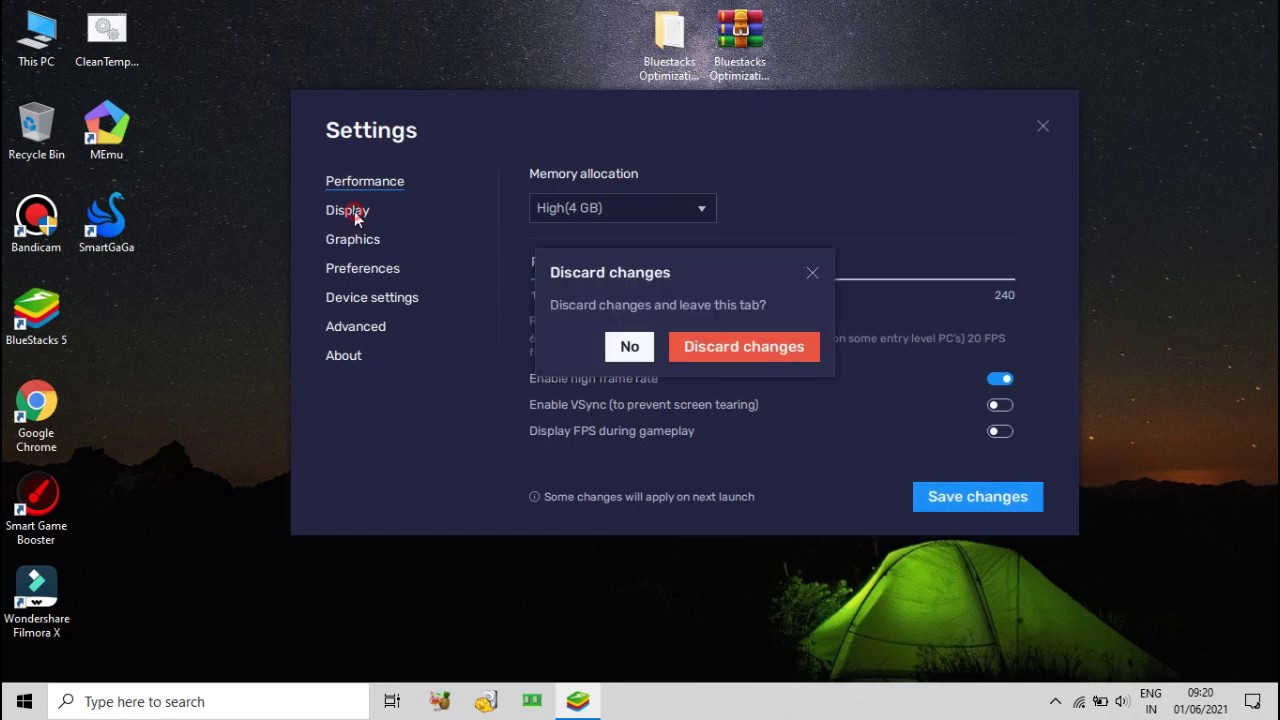
{"action": "left_click", "coordinate": [812, 276]}
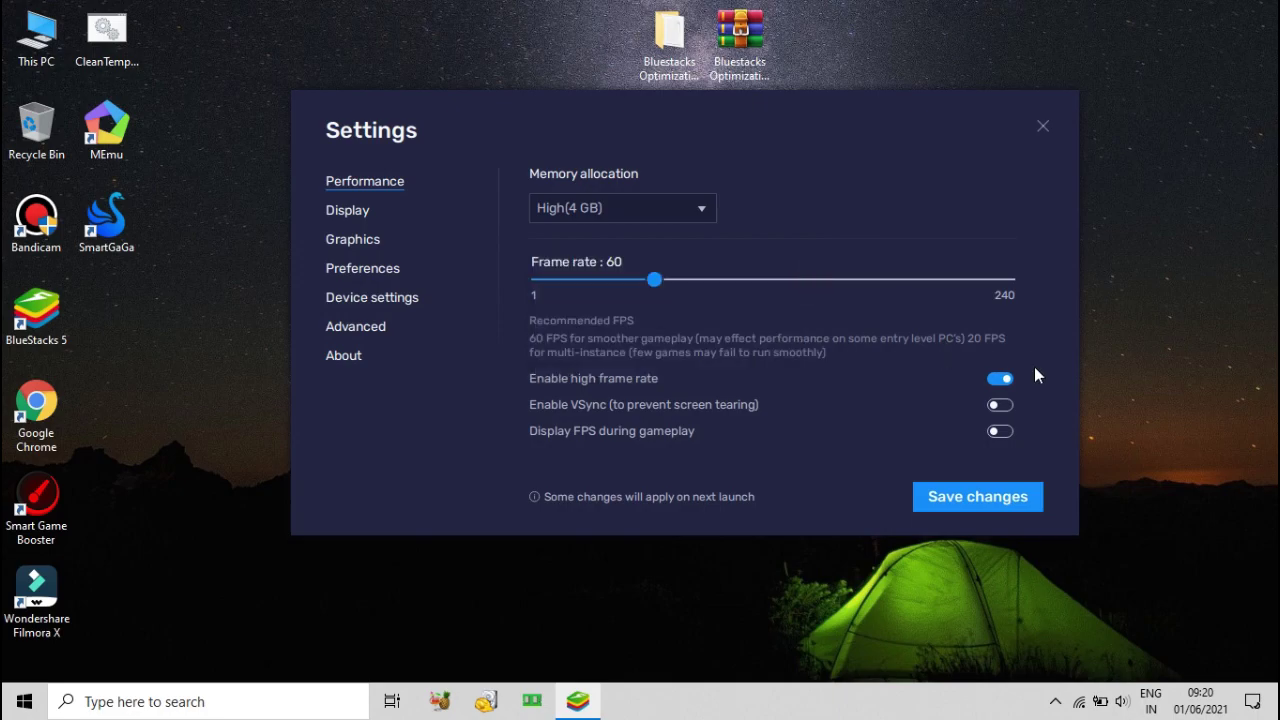
{"action": "left_click", "coordinate": [997, 505]}
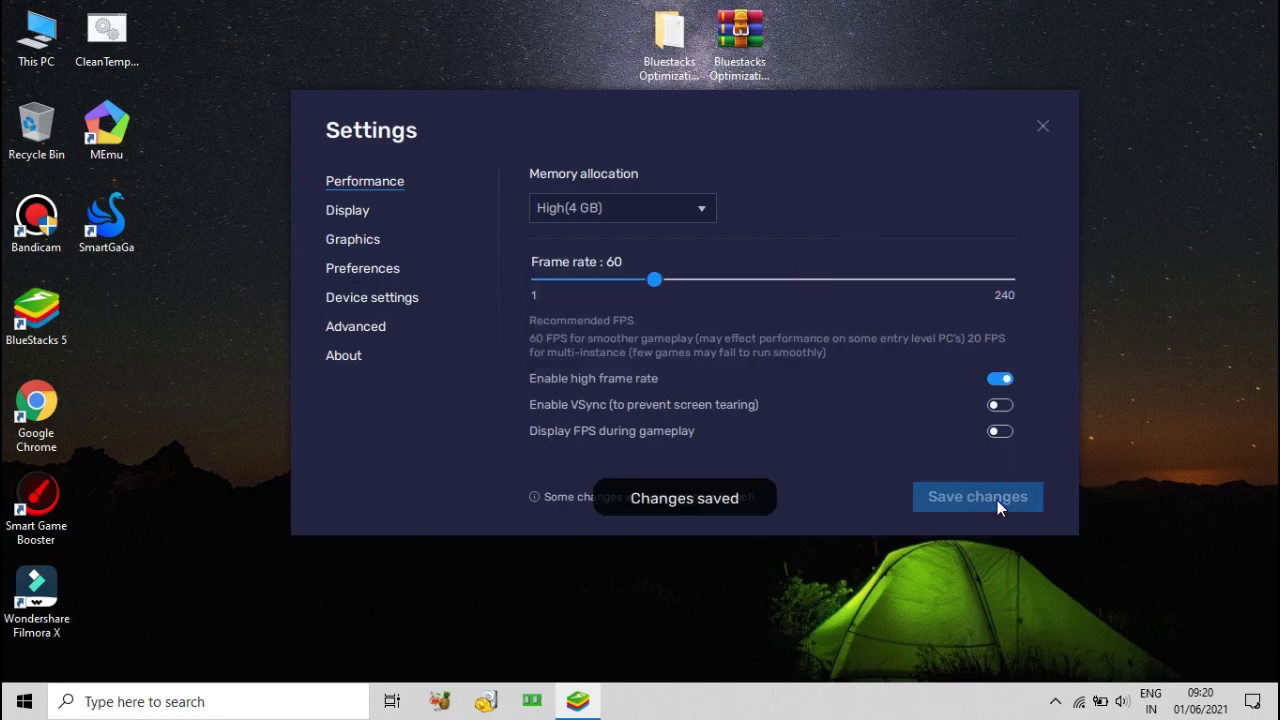
- Set the display resolution to 960 x 540 in Landscape, save the changes and restart BlueStacks
{"action": "left_click", "coordinate": [346, 210]}
{"action": "left_click", "coordinate": [676, 208]}
{"action": "left_click", "coordinate": [678, 207]}
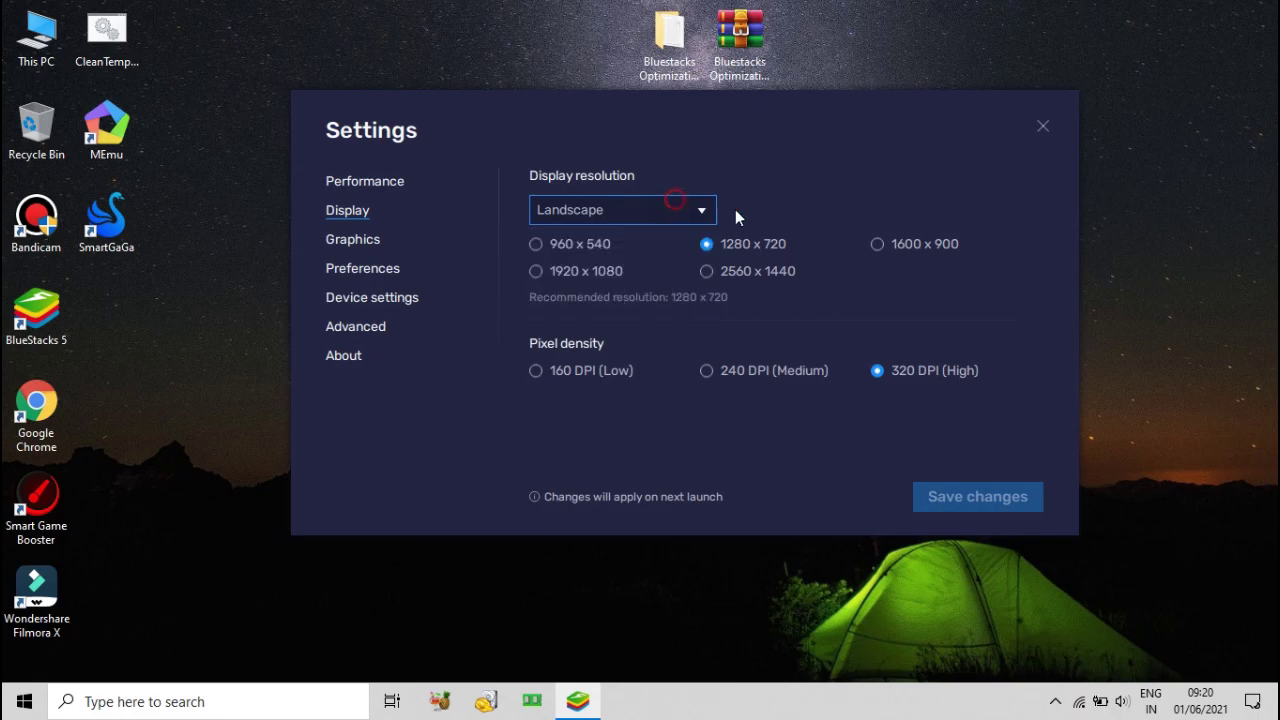
{"action": "left_click", "coordinate": [543, 244]}
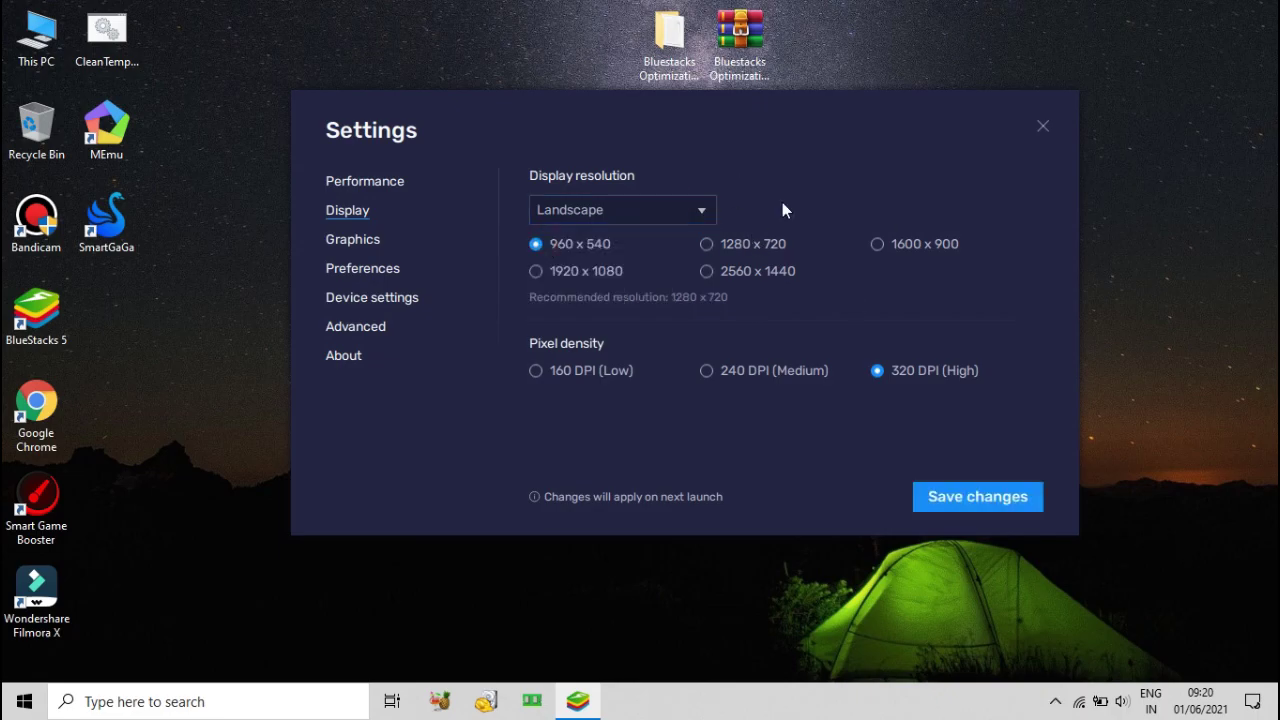
{"action": "left_click", "coordinate": [1003, 506]}
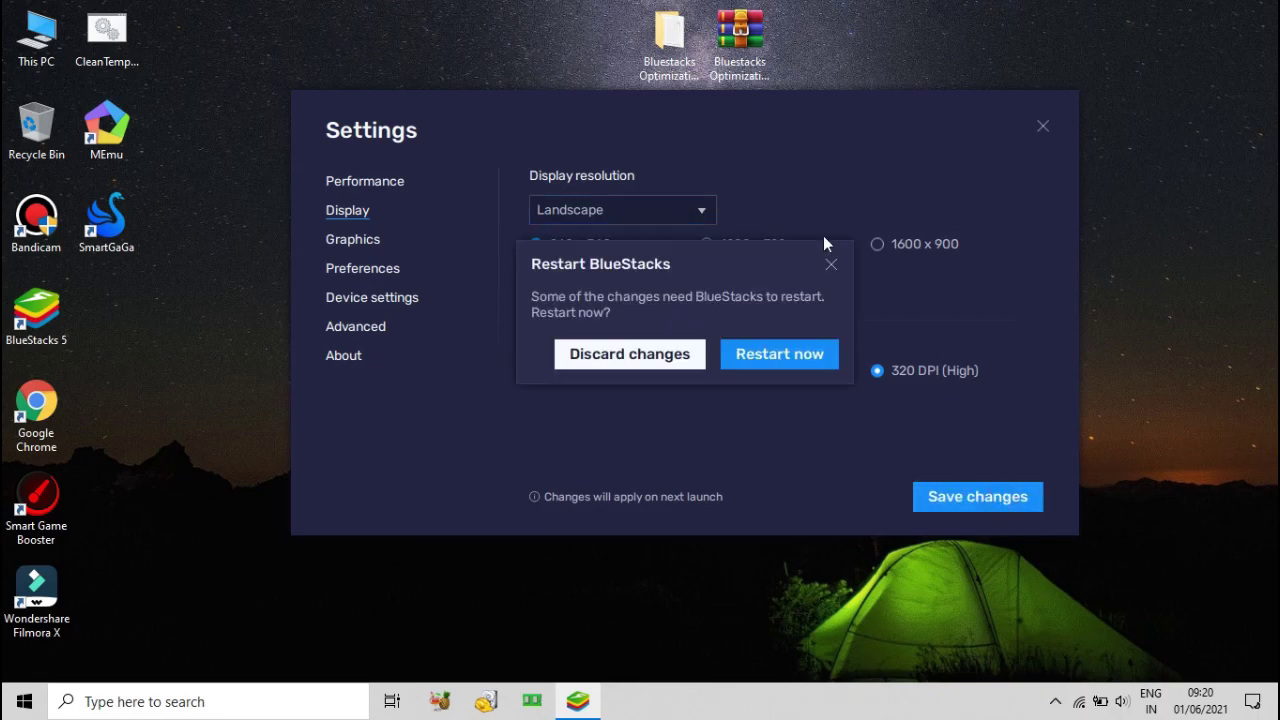
{"action": "left_click", "coordinate": [770, 354]}
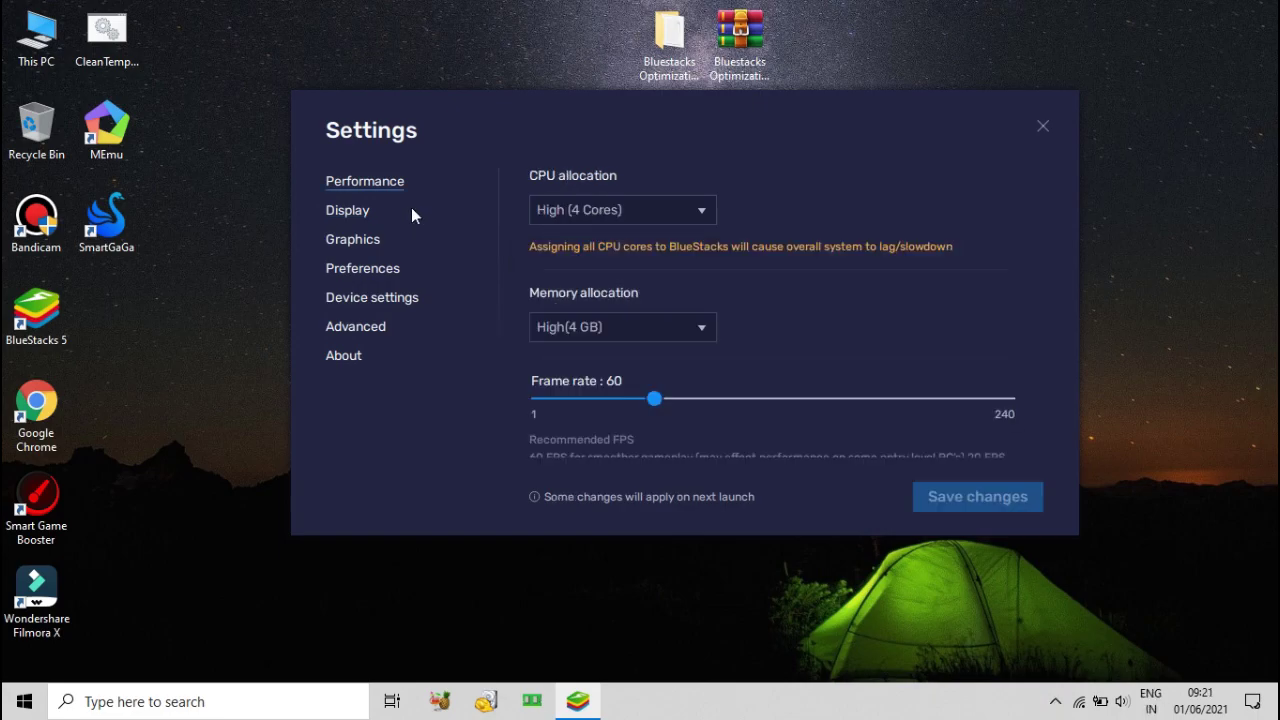
- Review the graphics, preferences, device and advanced settings, and check for BlueStacks updates
{"action": "left_click", "coordinate": [355, 239]}
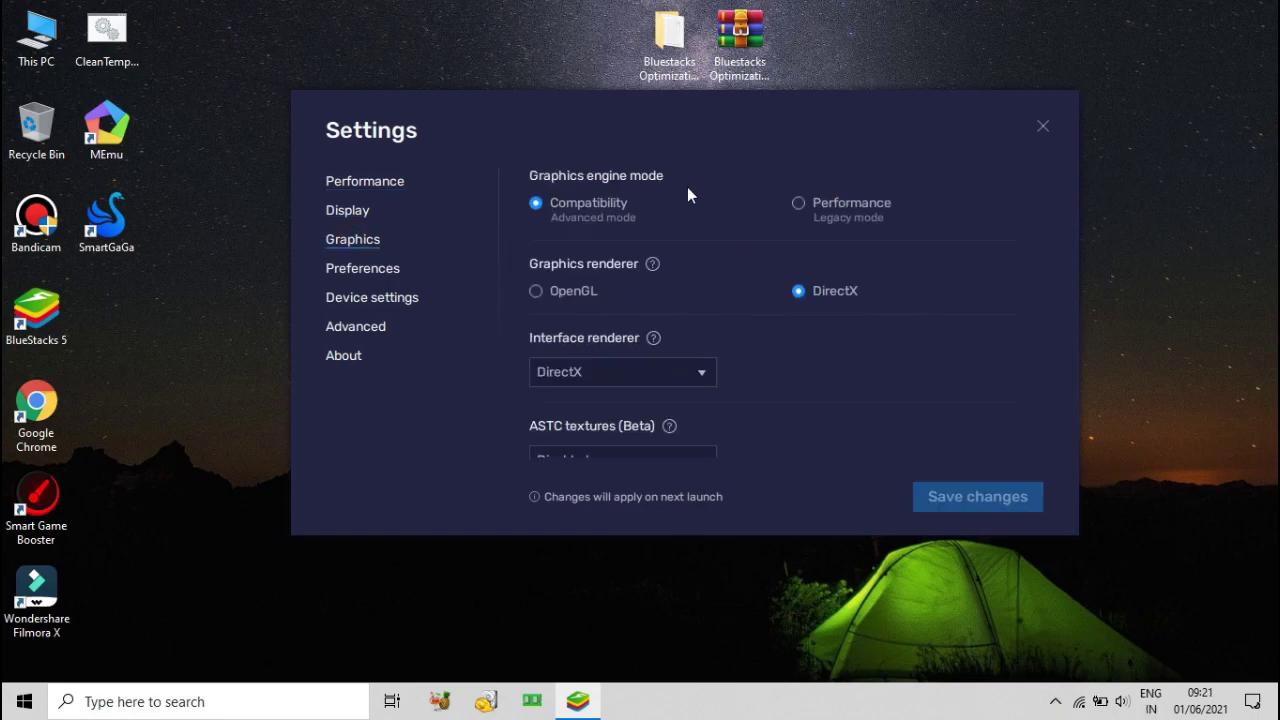
{"action": "left_click", "coordinate": [660, 372]}
{"action": "scroll", "coordinate": [661, 372], "scroll_direction": "down", "scroll_amount": 3}
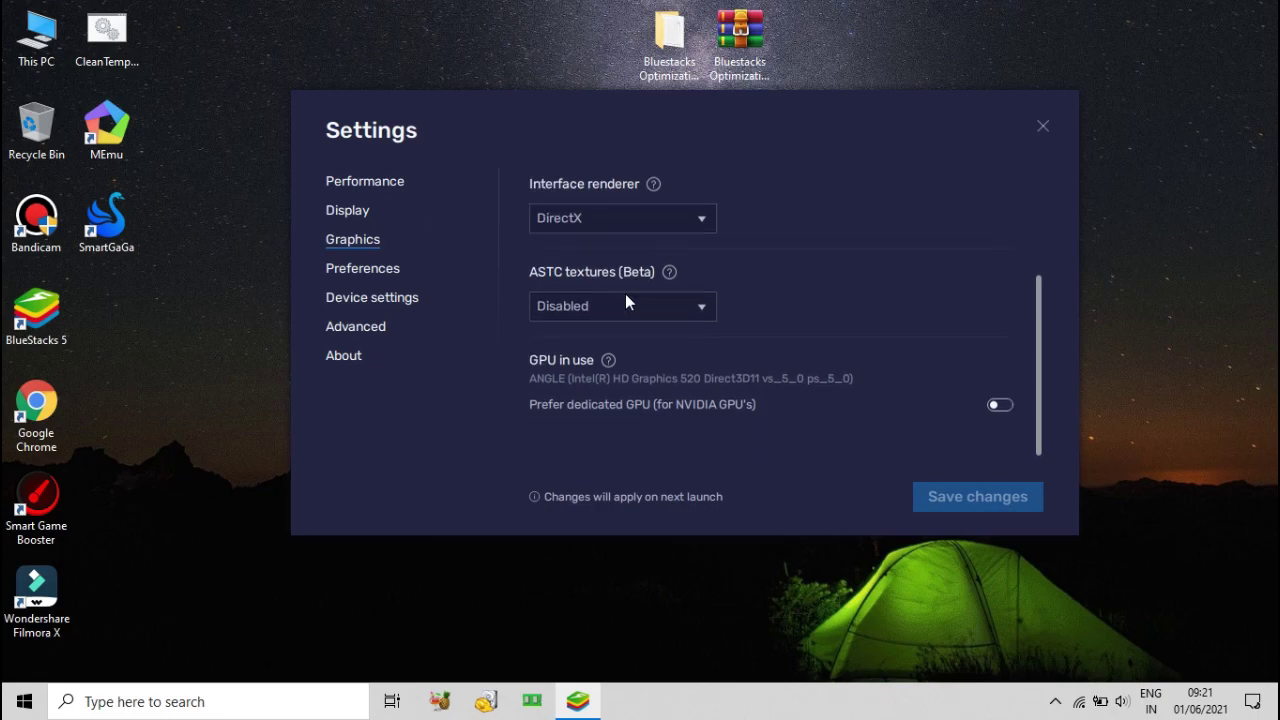
{"action": "left_click", "coordinate": [366, 270]}
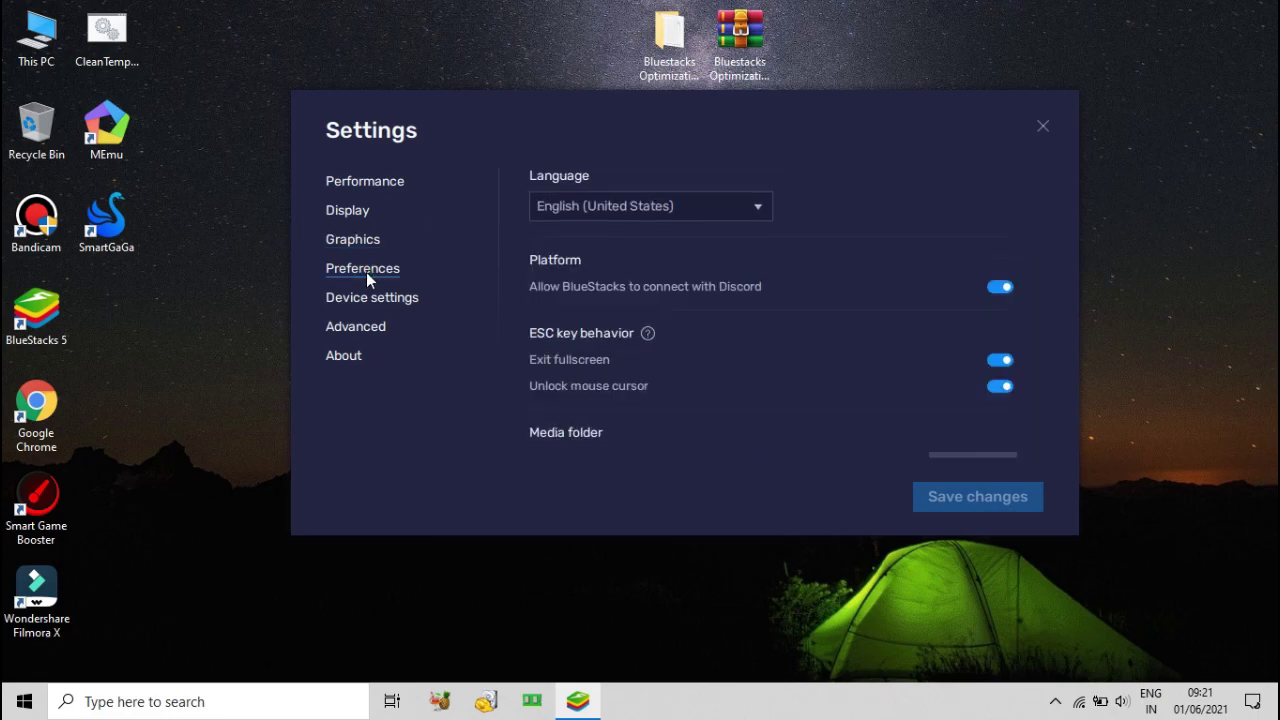
{"action": "left_click", "coordinate": [389, 302]}
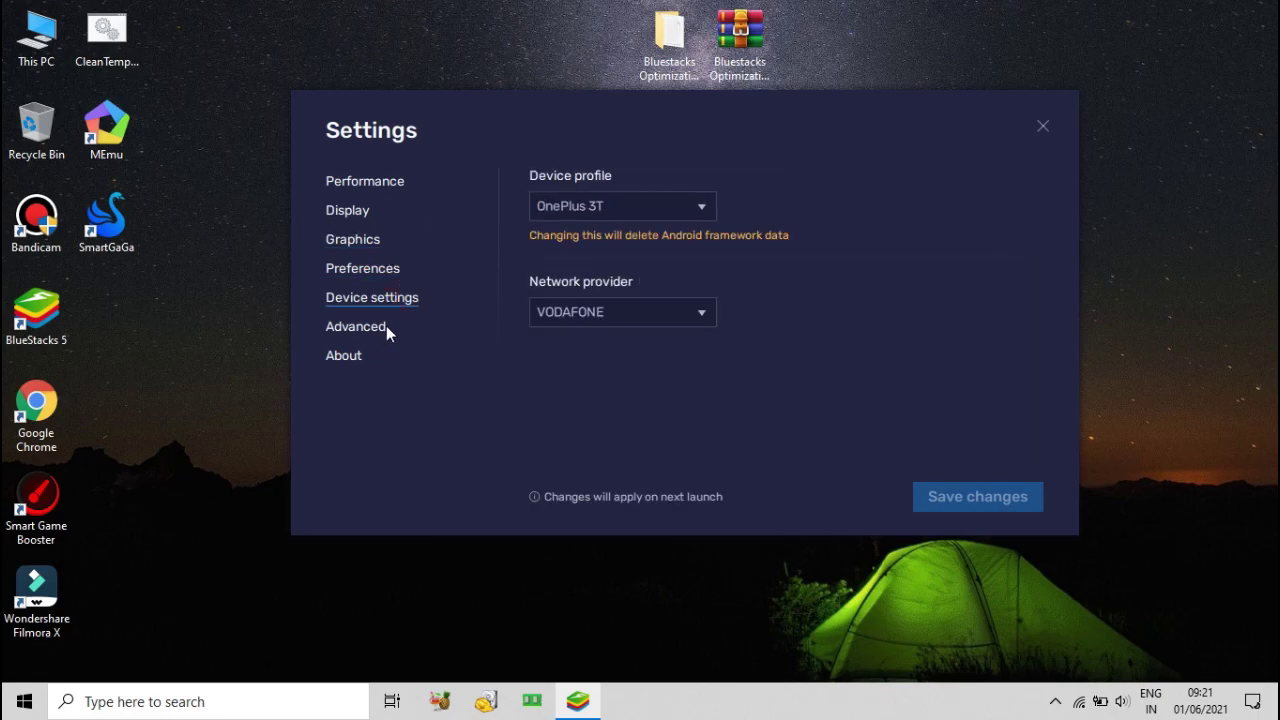
{"action": "left_click", "coordinate": [386, 330]}
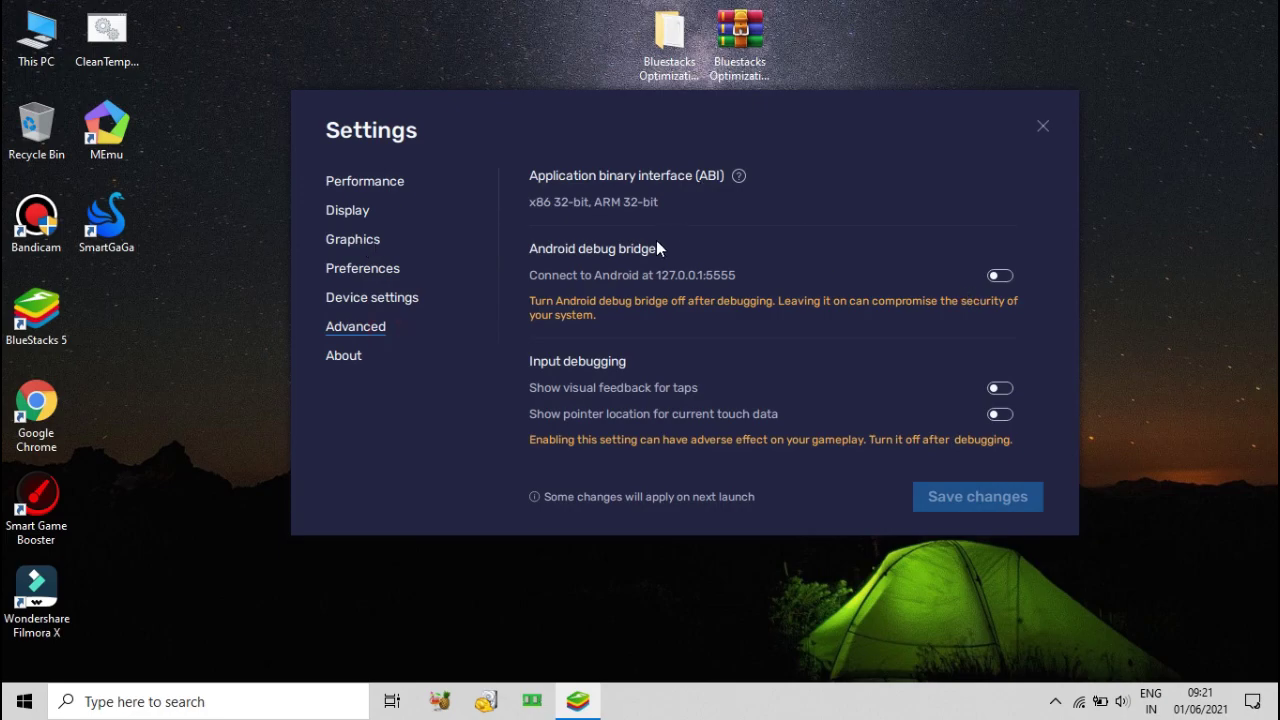
{"action": "left_click", "coordinate": [352, 356]}
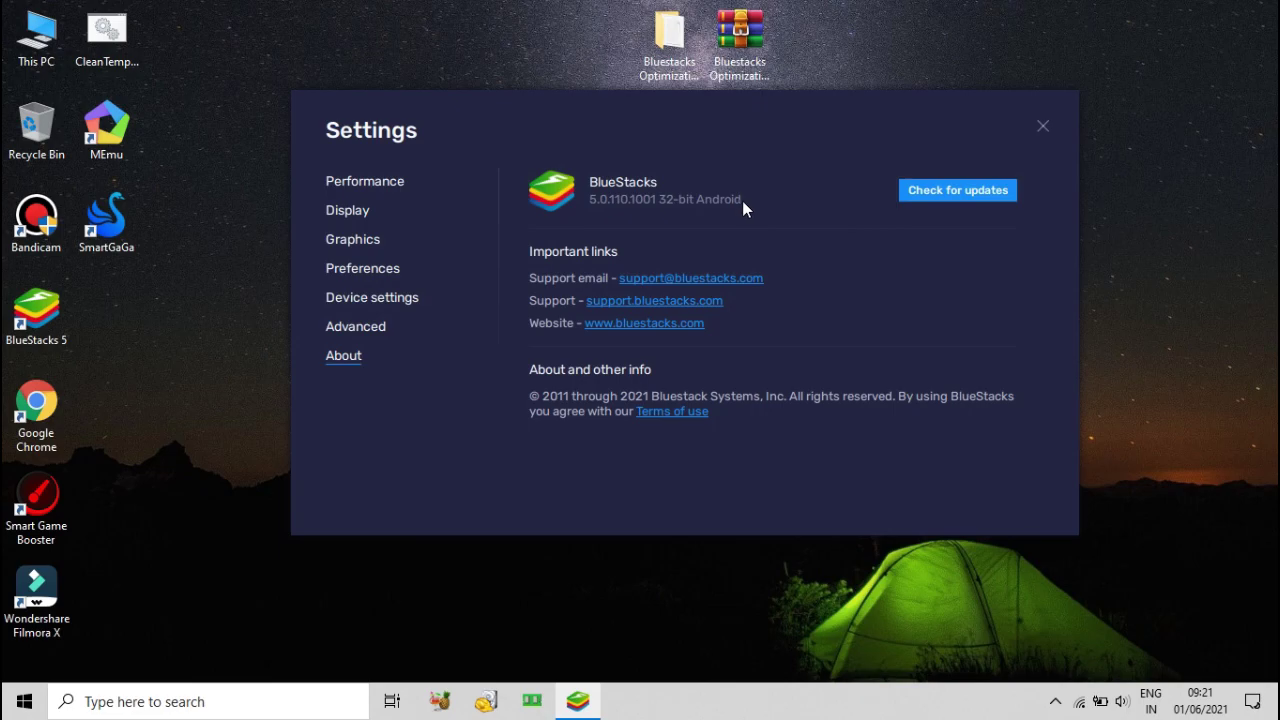
{"action": "left_click", "coordinate": [986, 191]}
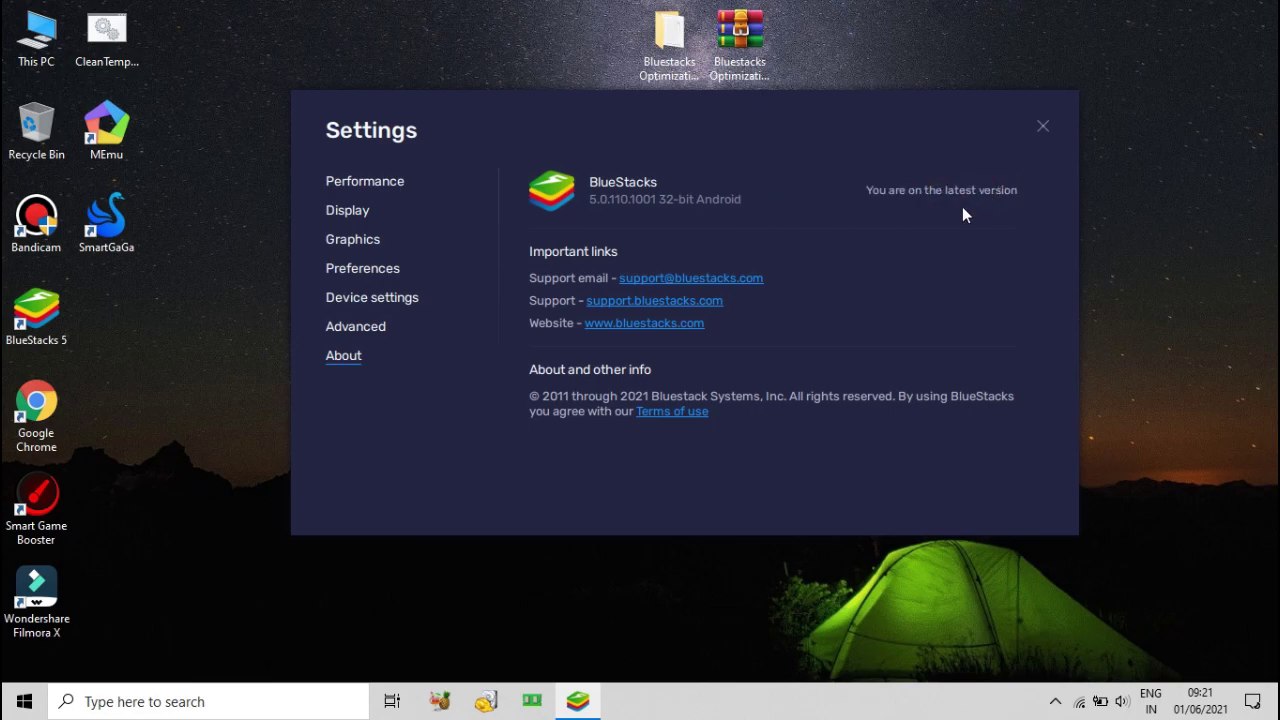